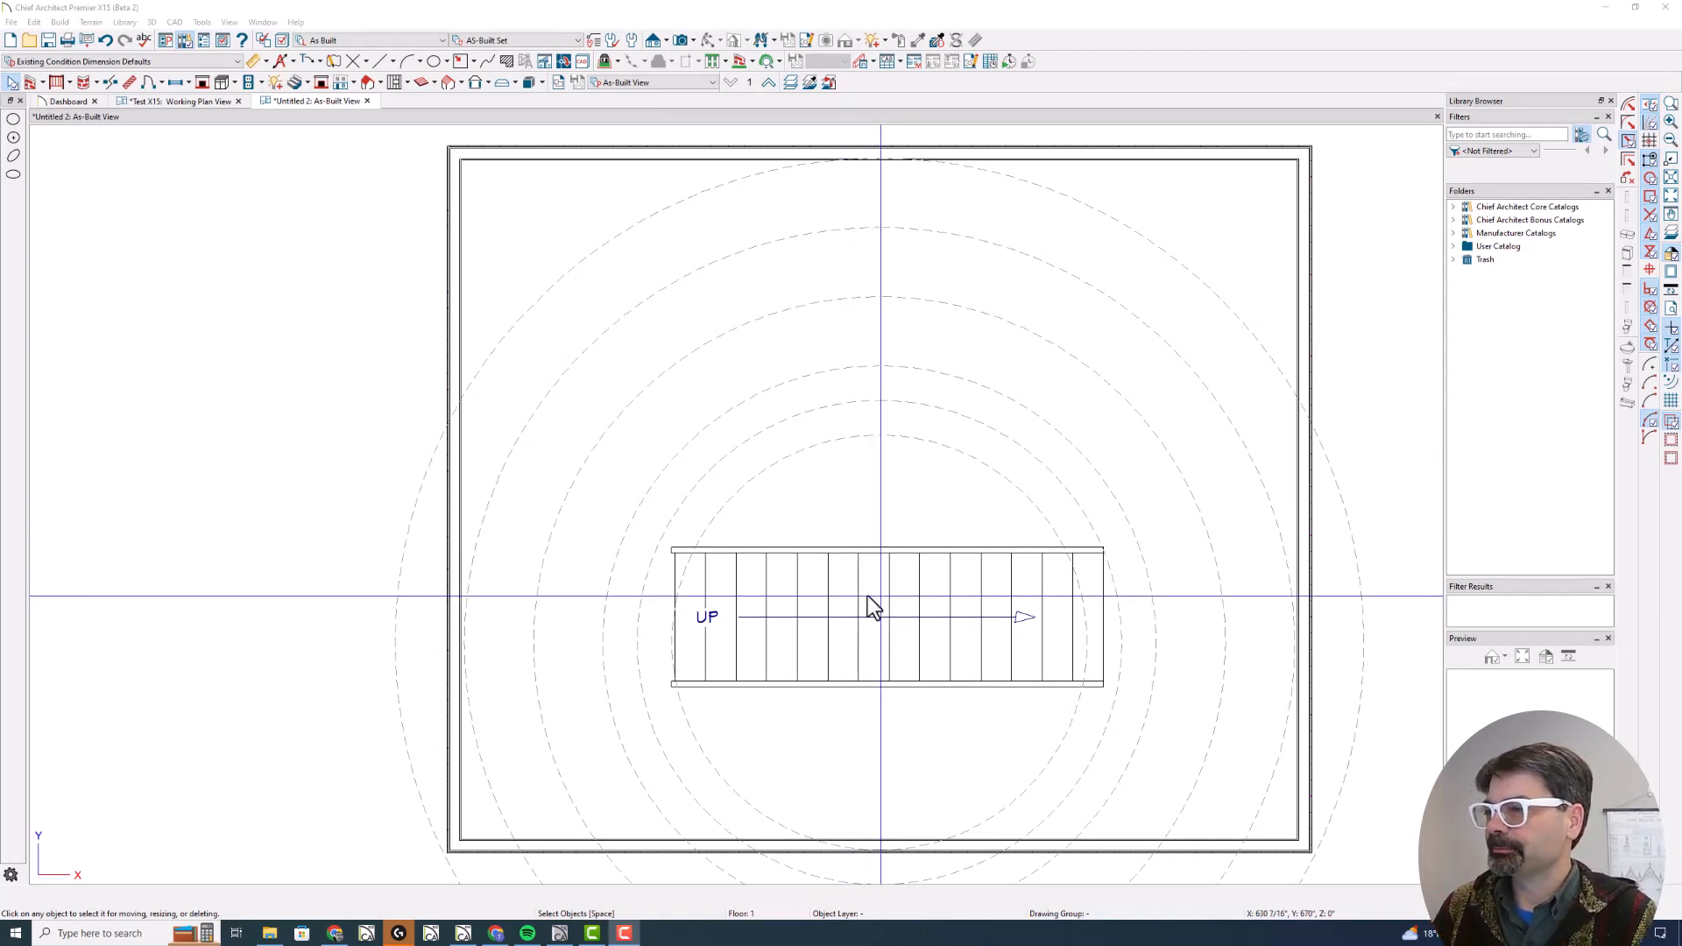
Inspect the sizes of the concentric reference circles, checking the innermost circle's diameter and radius in its specification
left_click(831, 443)
double_click(831, 443)
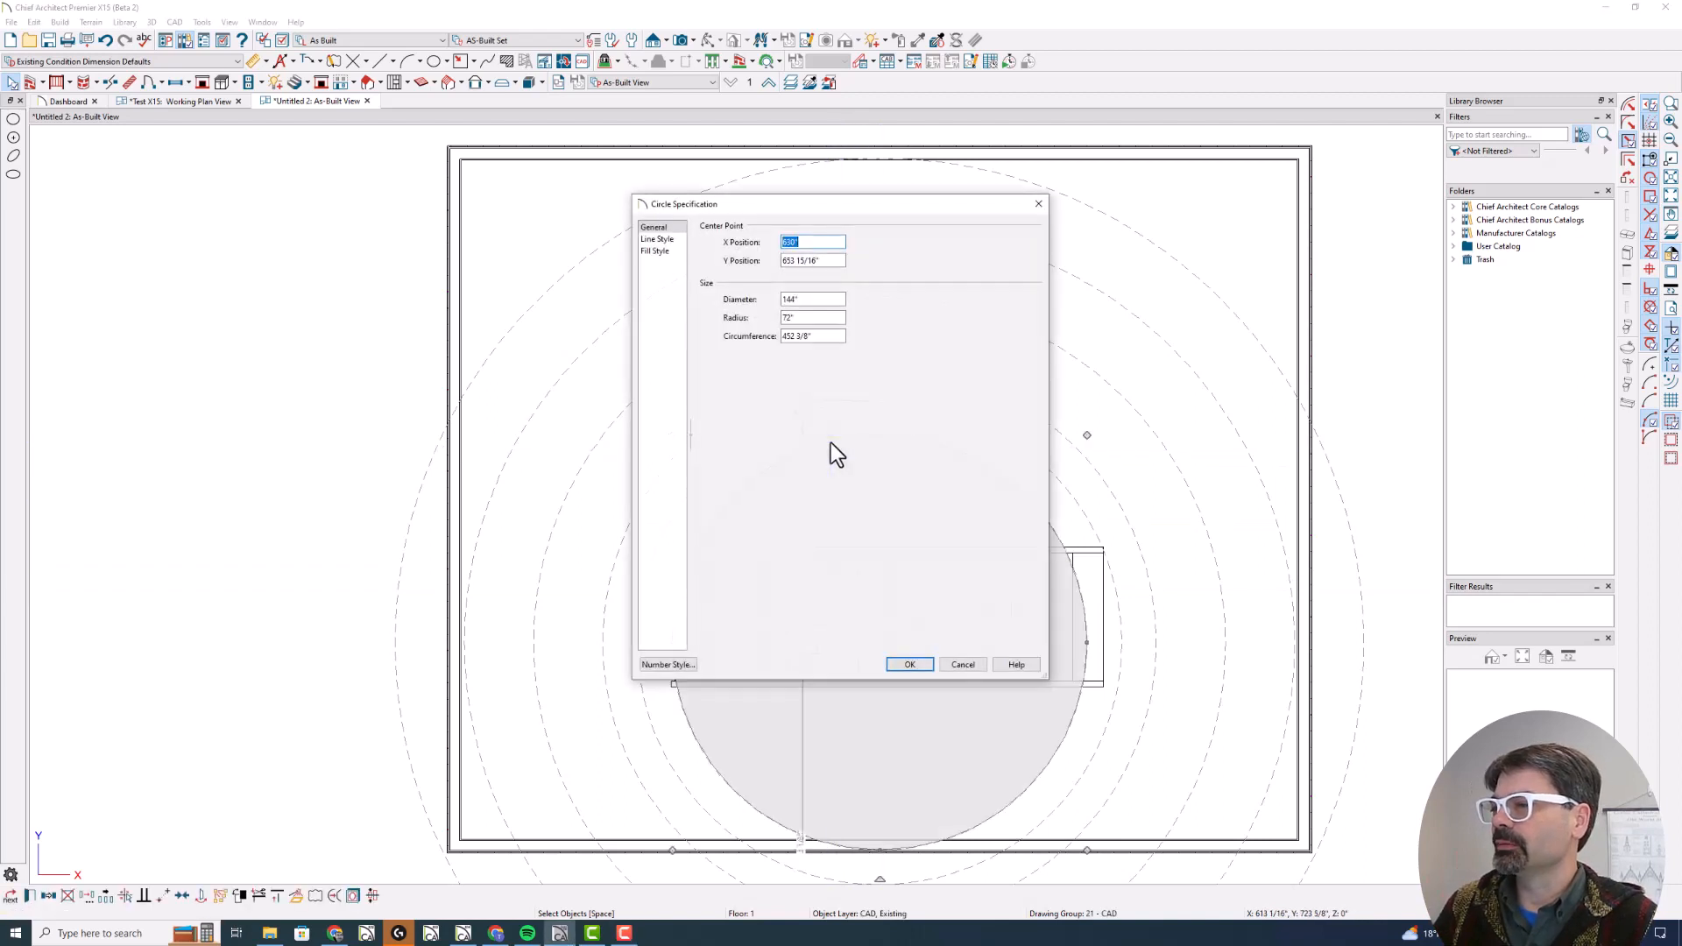
key("Escape")
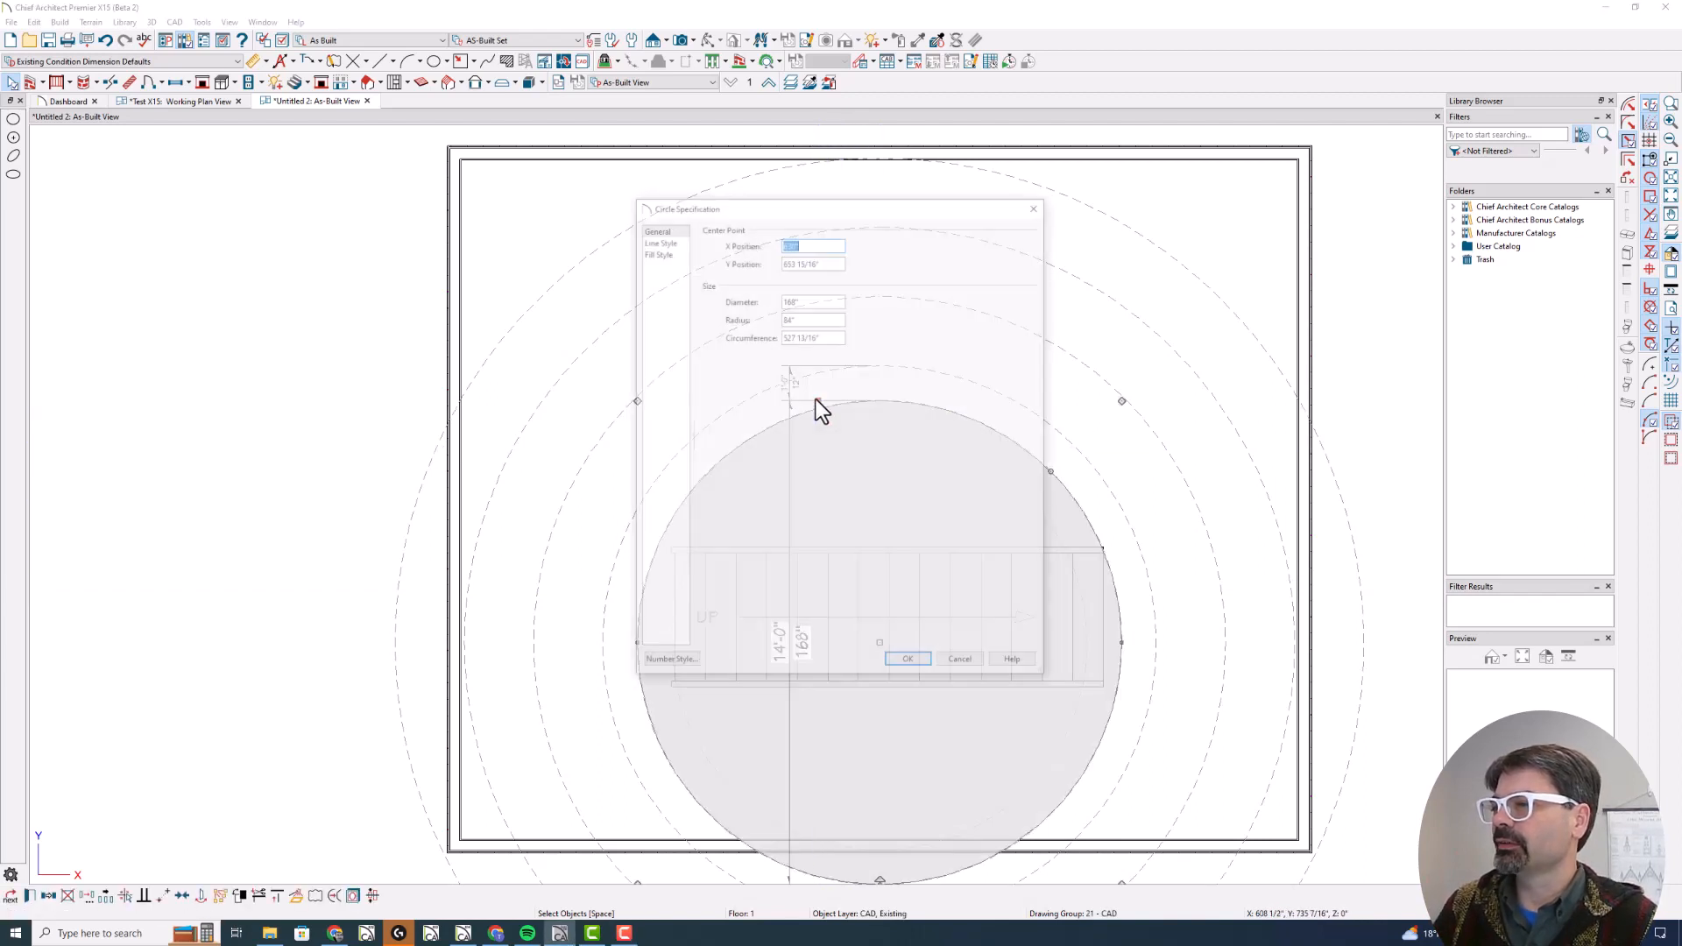
left_click(813, 375)
left_click(810, 309)
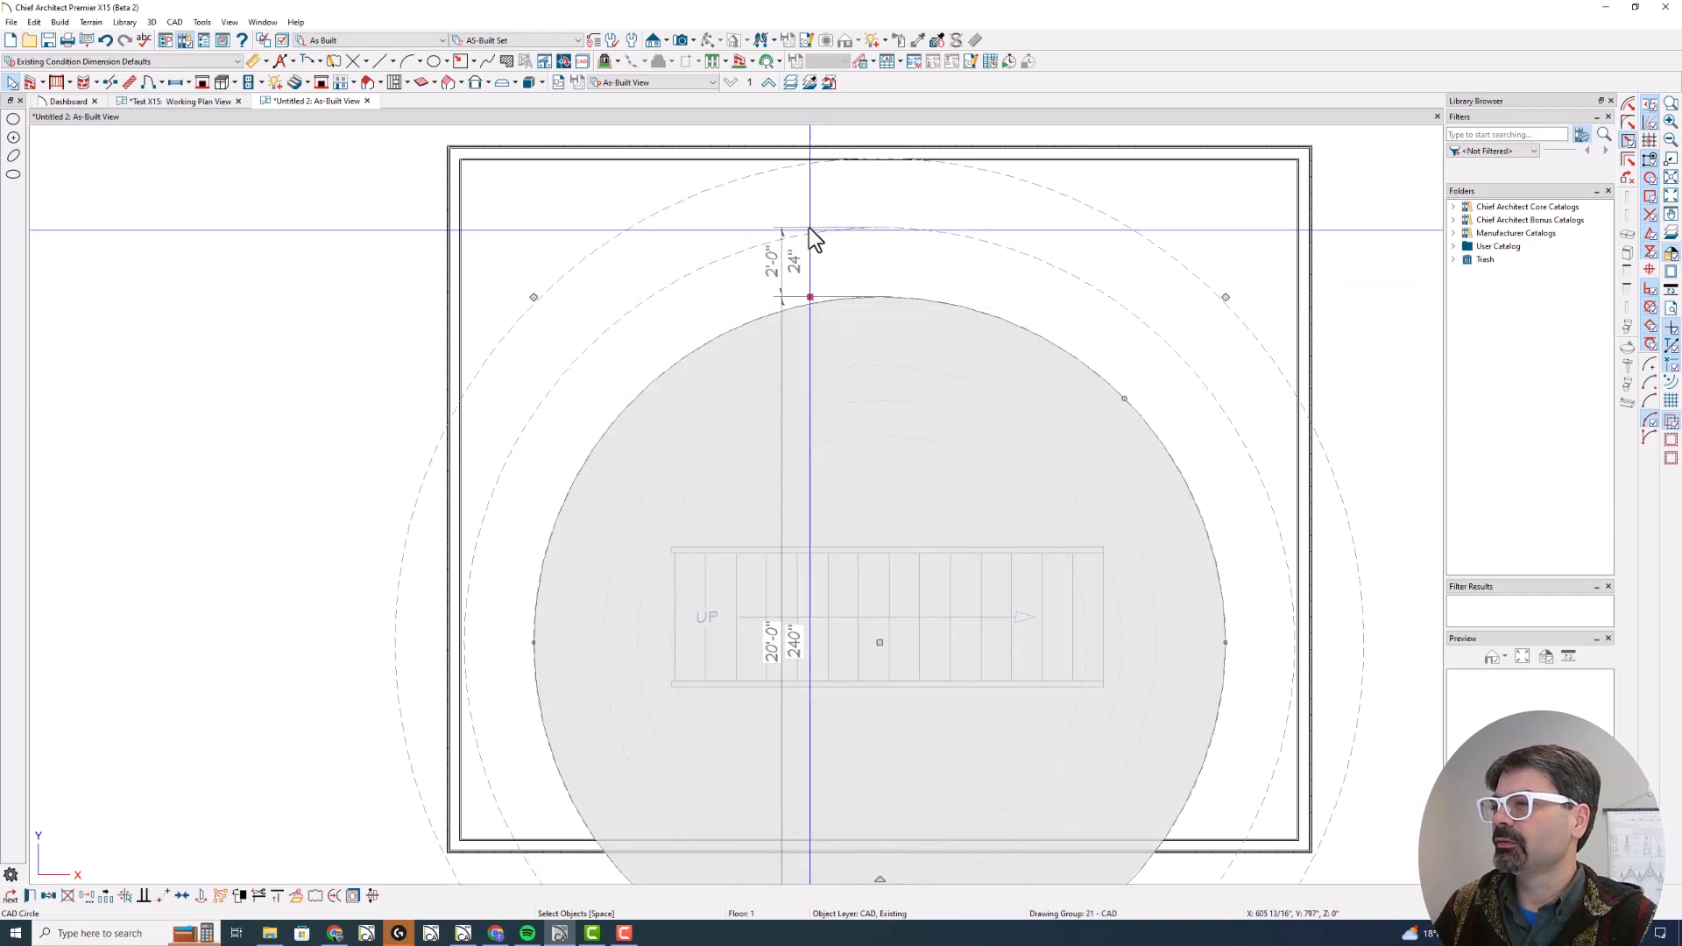
left_click(815, 237)
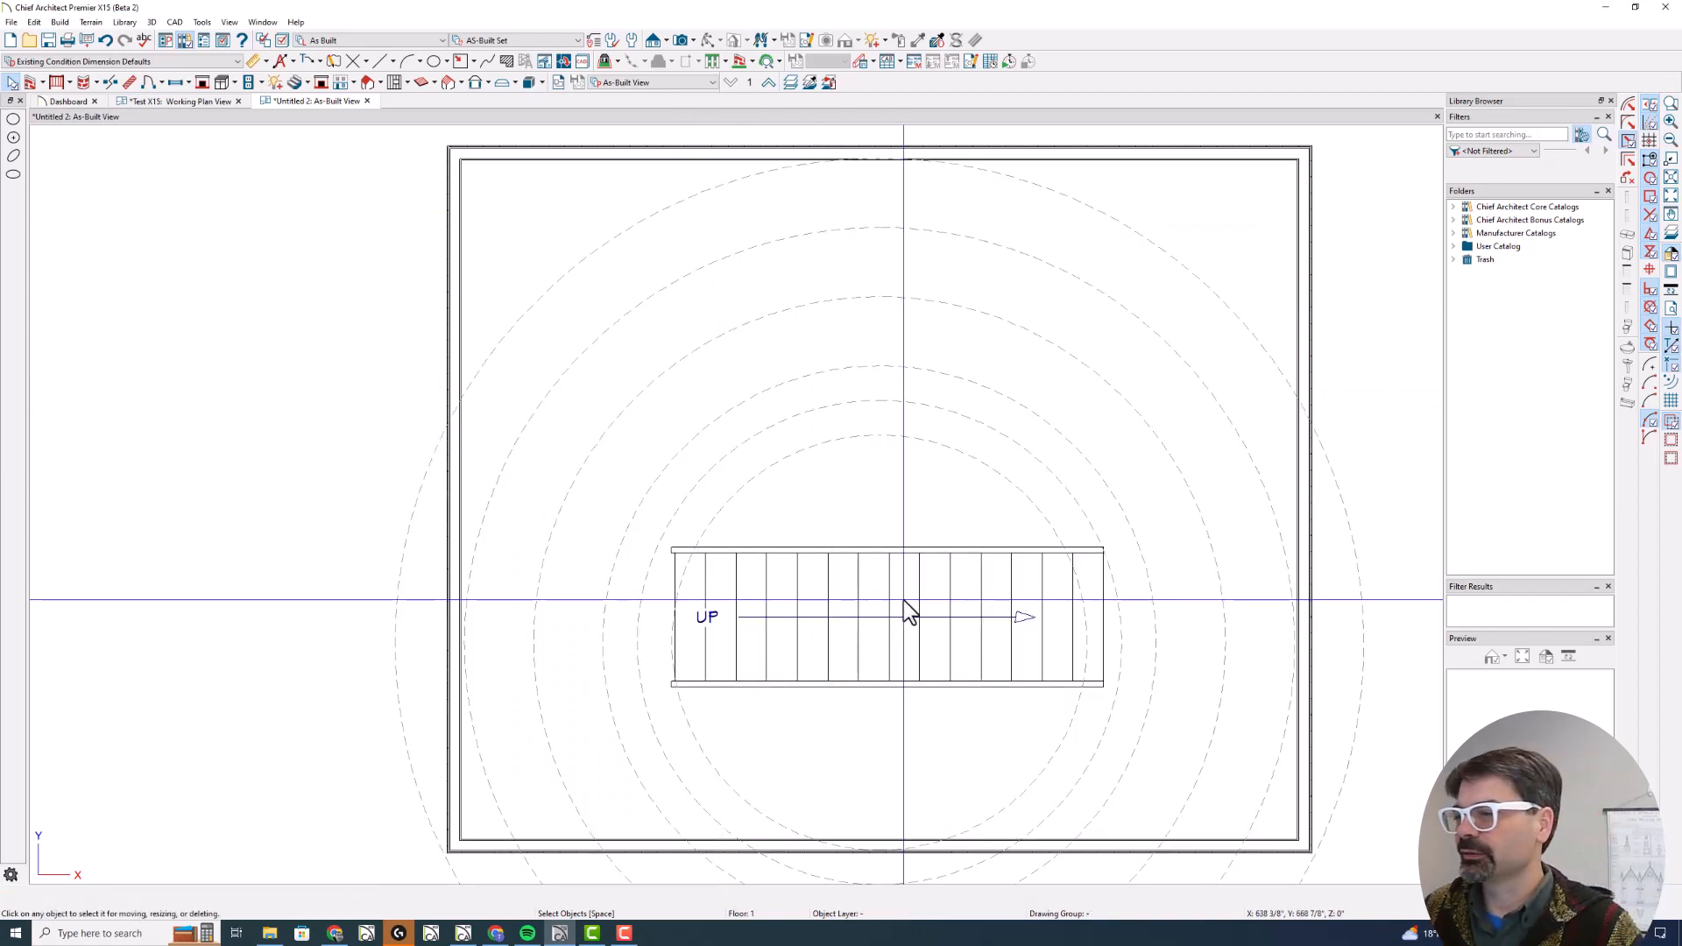
Review the straight staircase's general specification and close it without changes
left_click(909, 614)
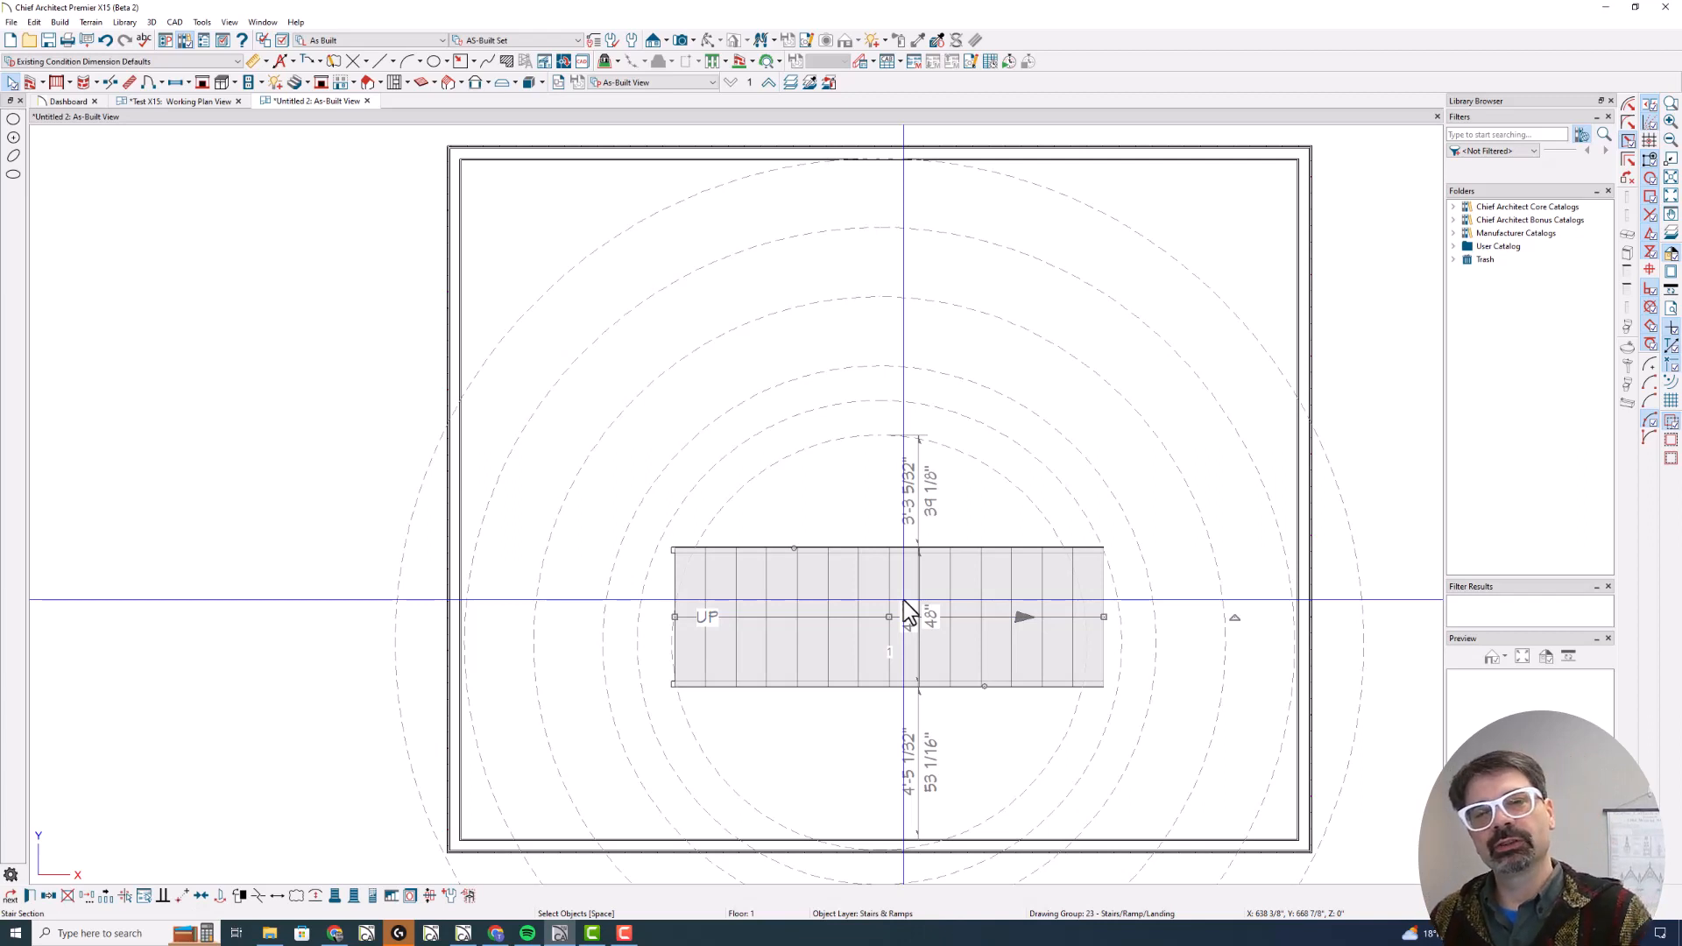
double_click(848, 618)
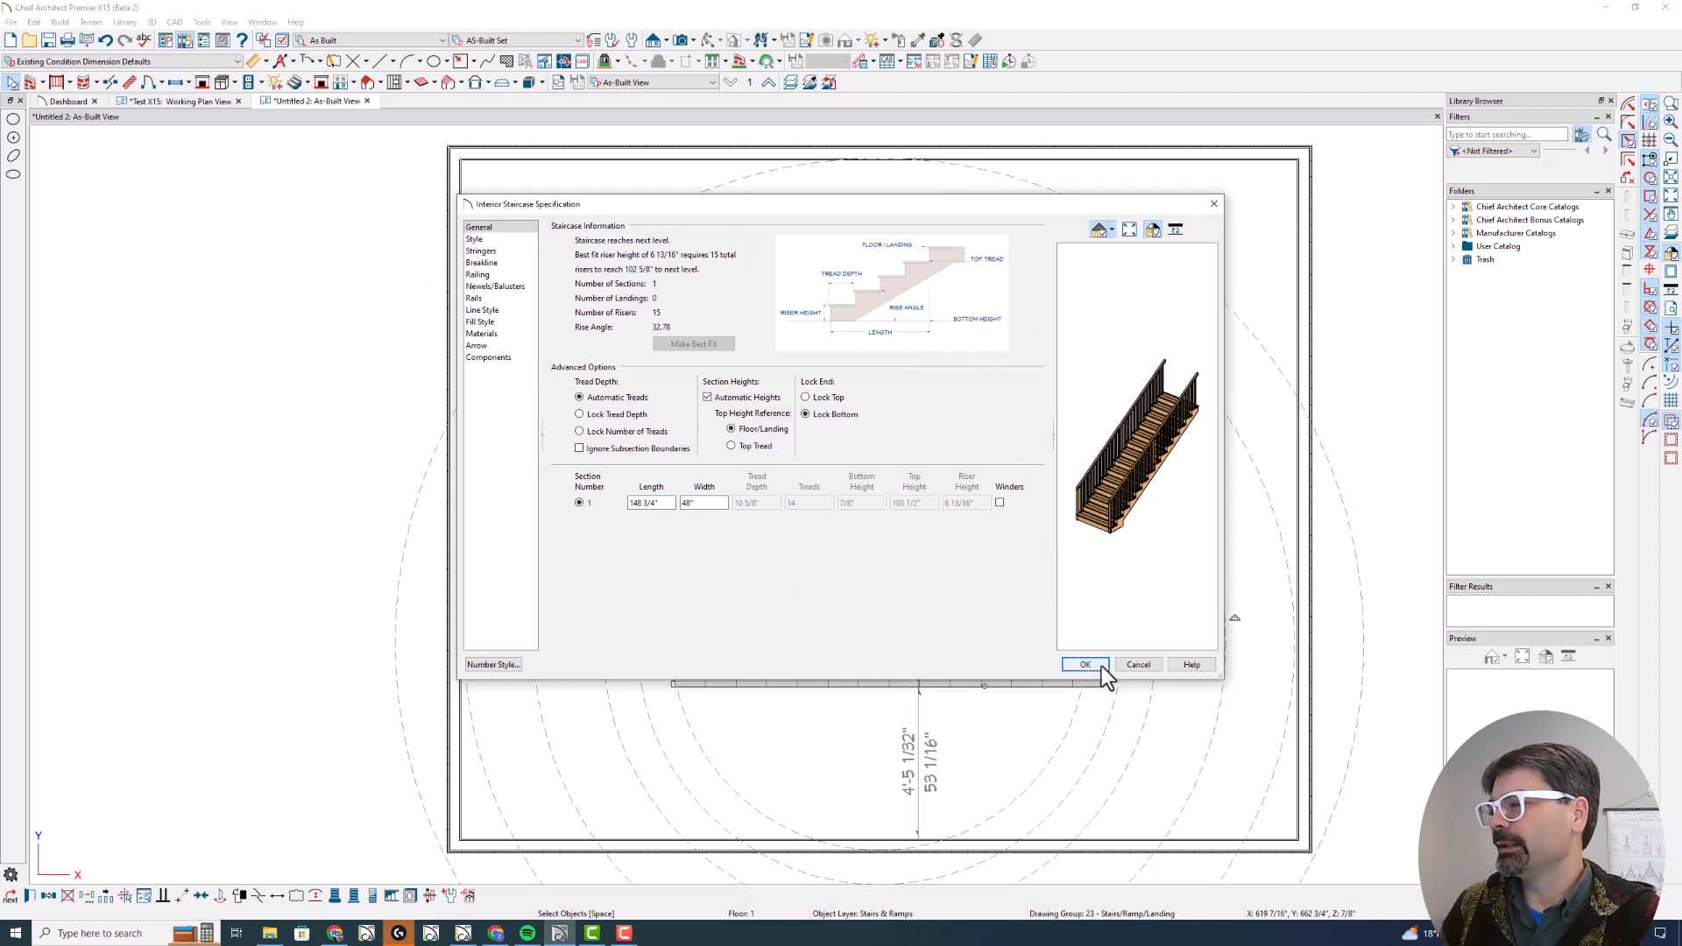
left_click(1139, 665)
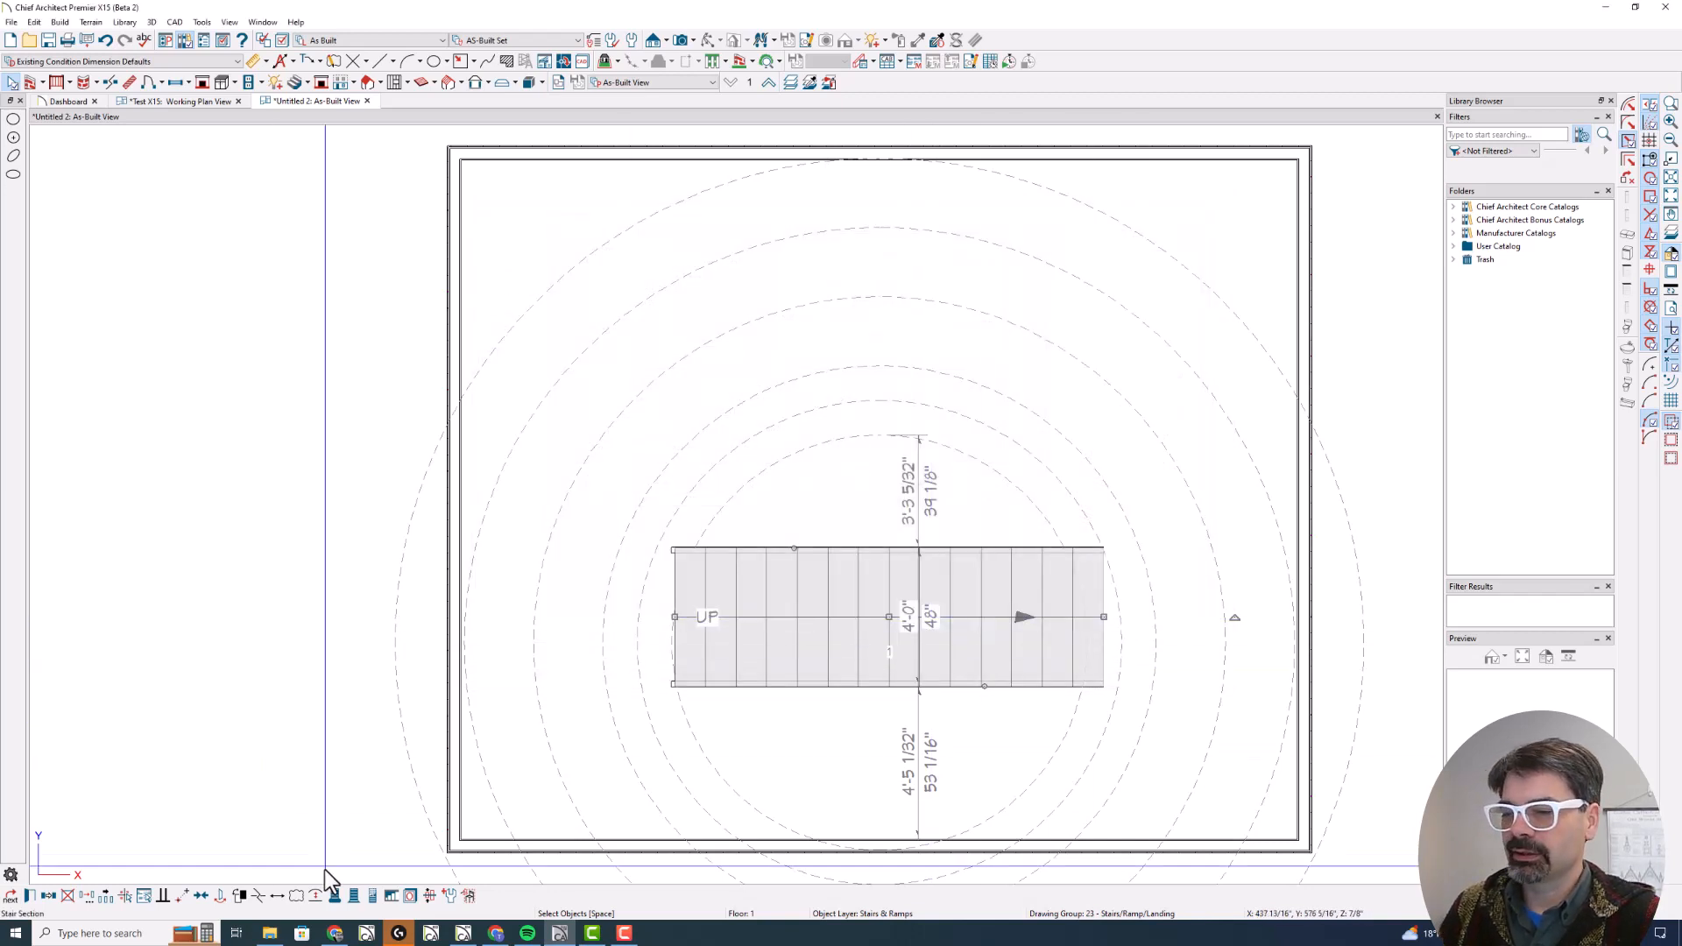
Convert the straight staircase into a curved one with Change Line/Arc
left_click(323, 896)
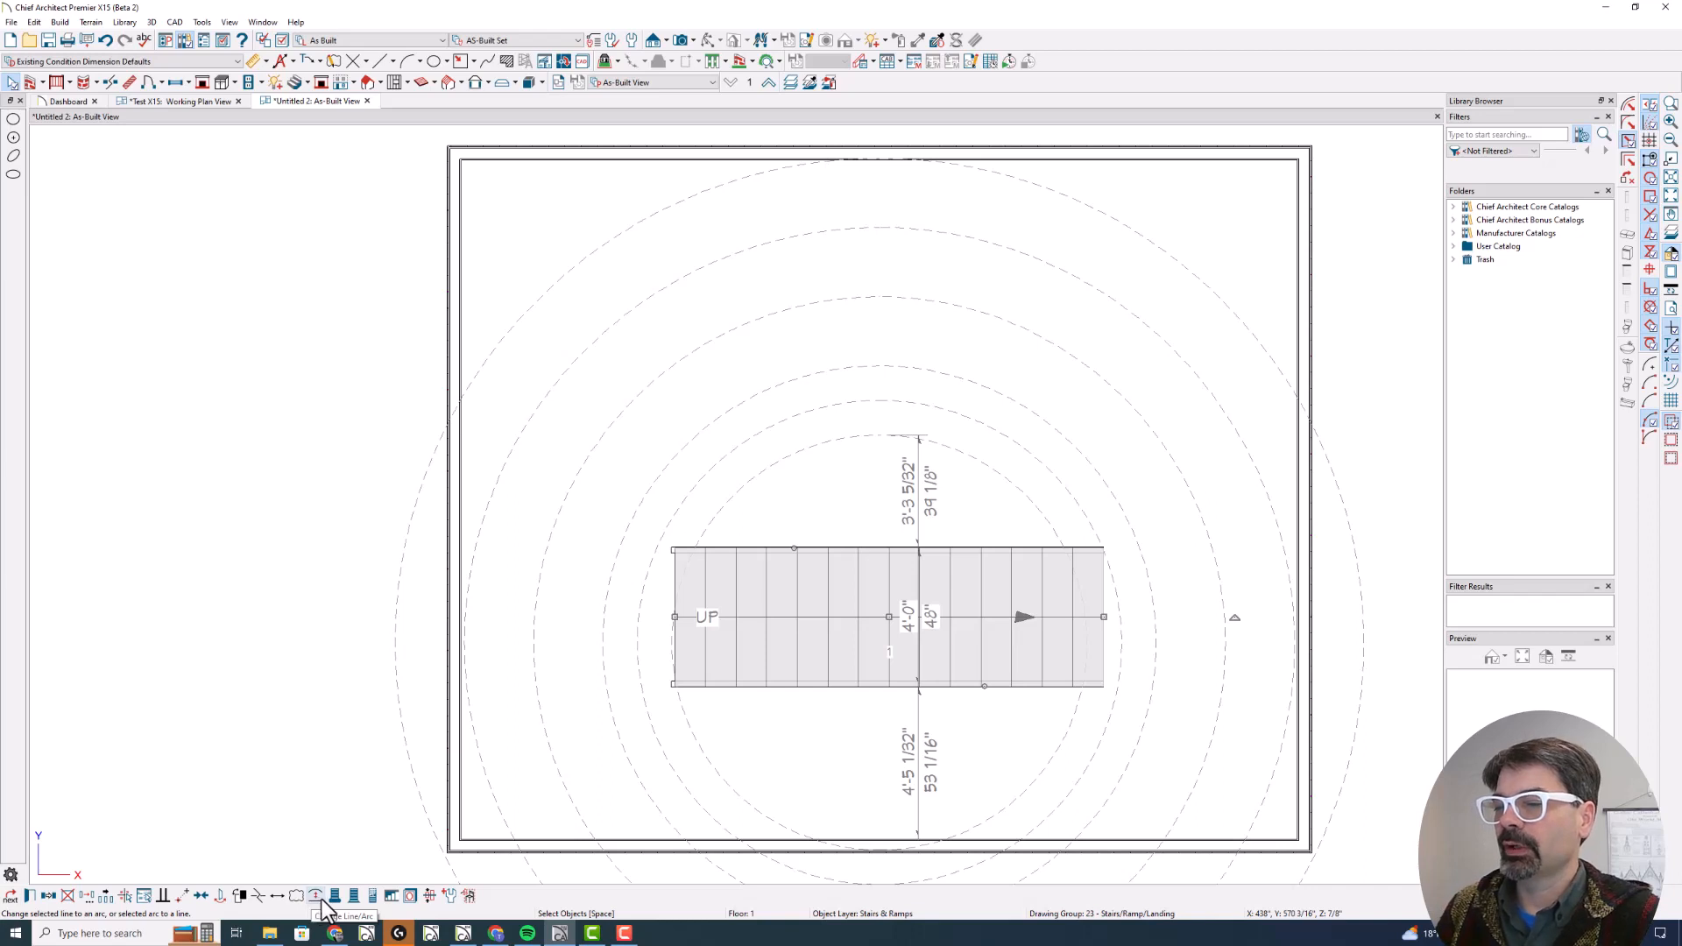
left_click(791, 611)
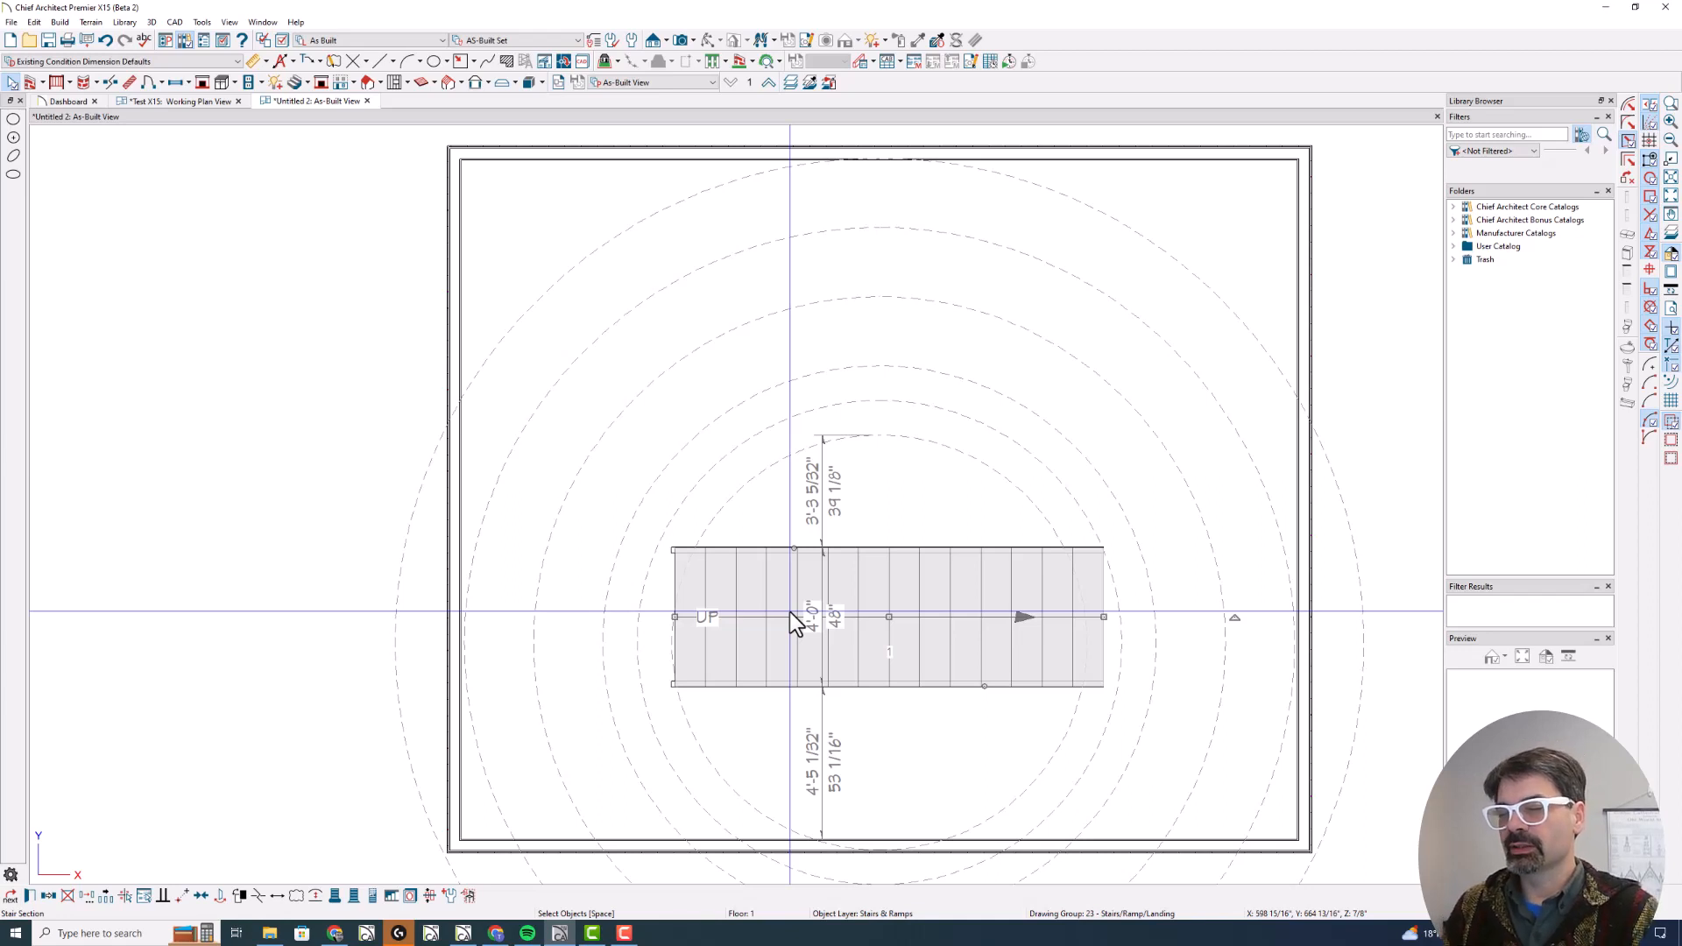
right_click(790, 612)
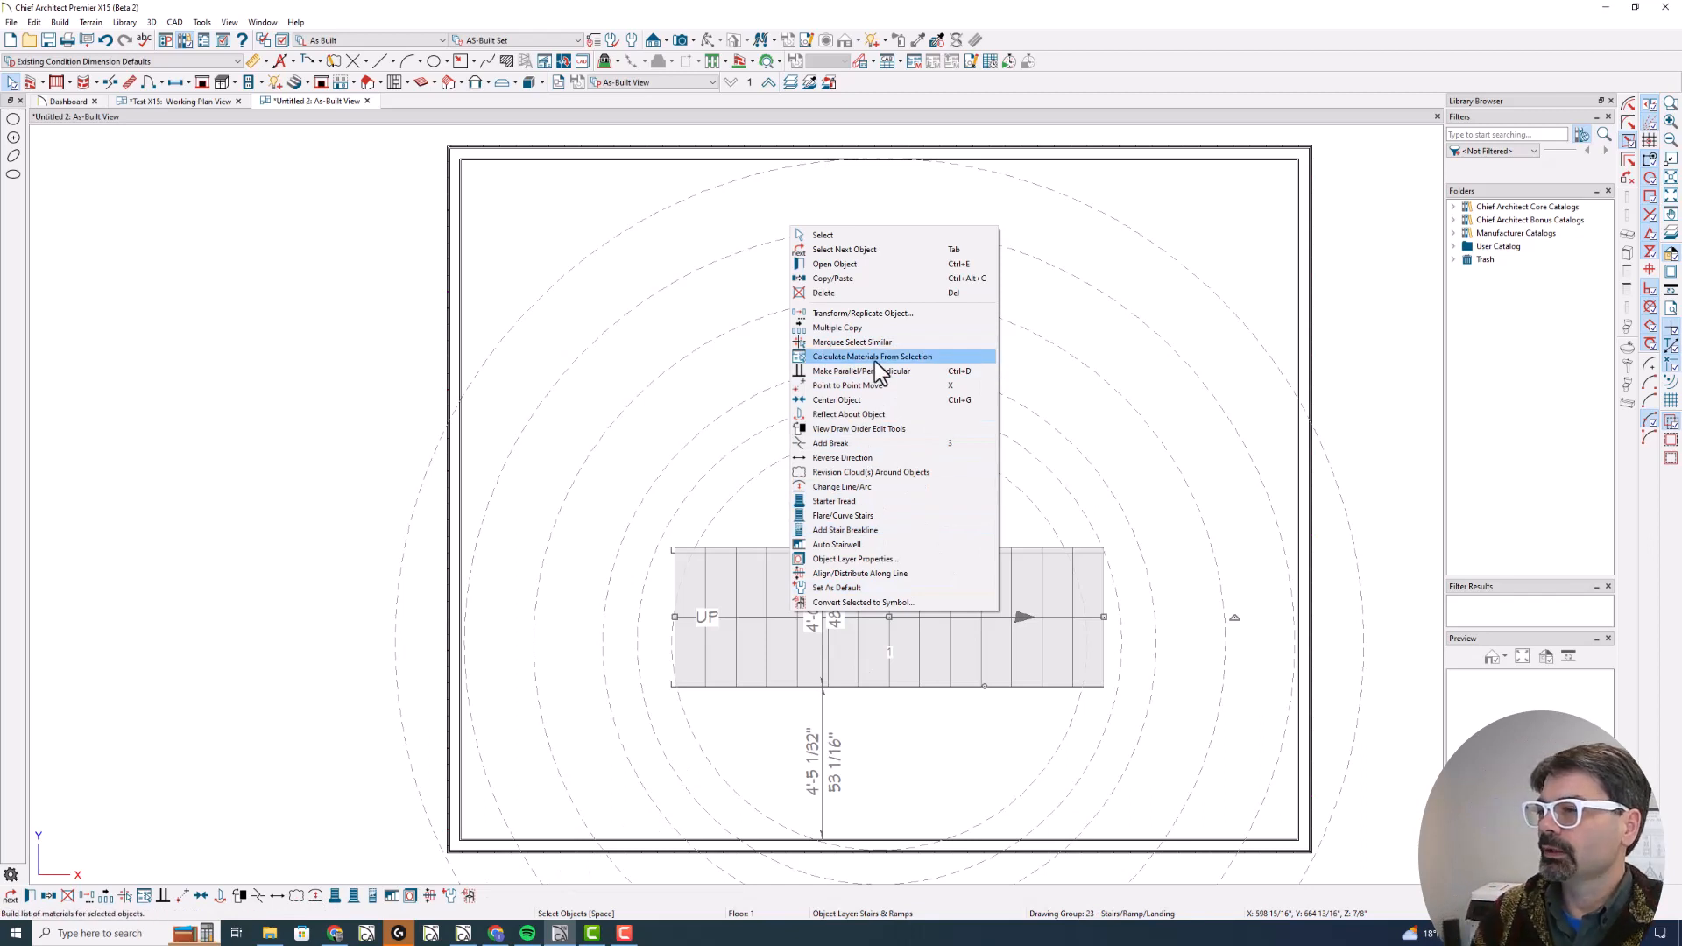
left_click(890, 487)
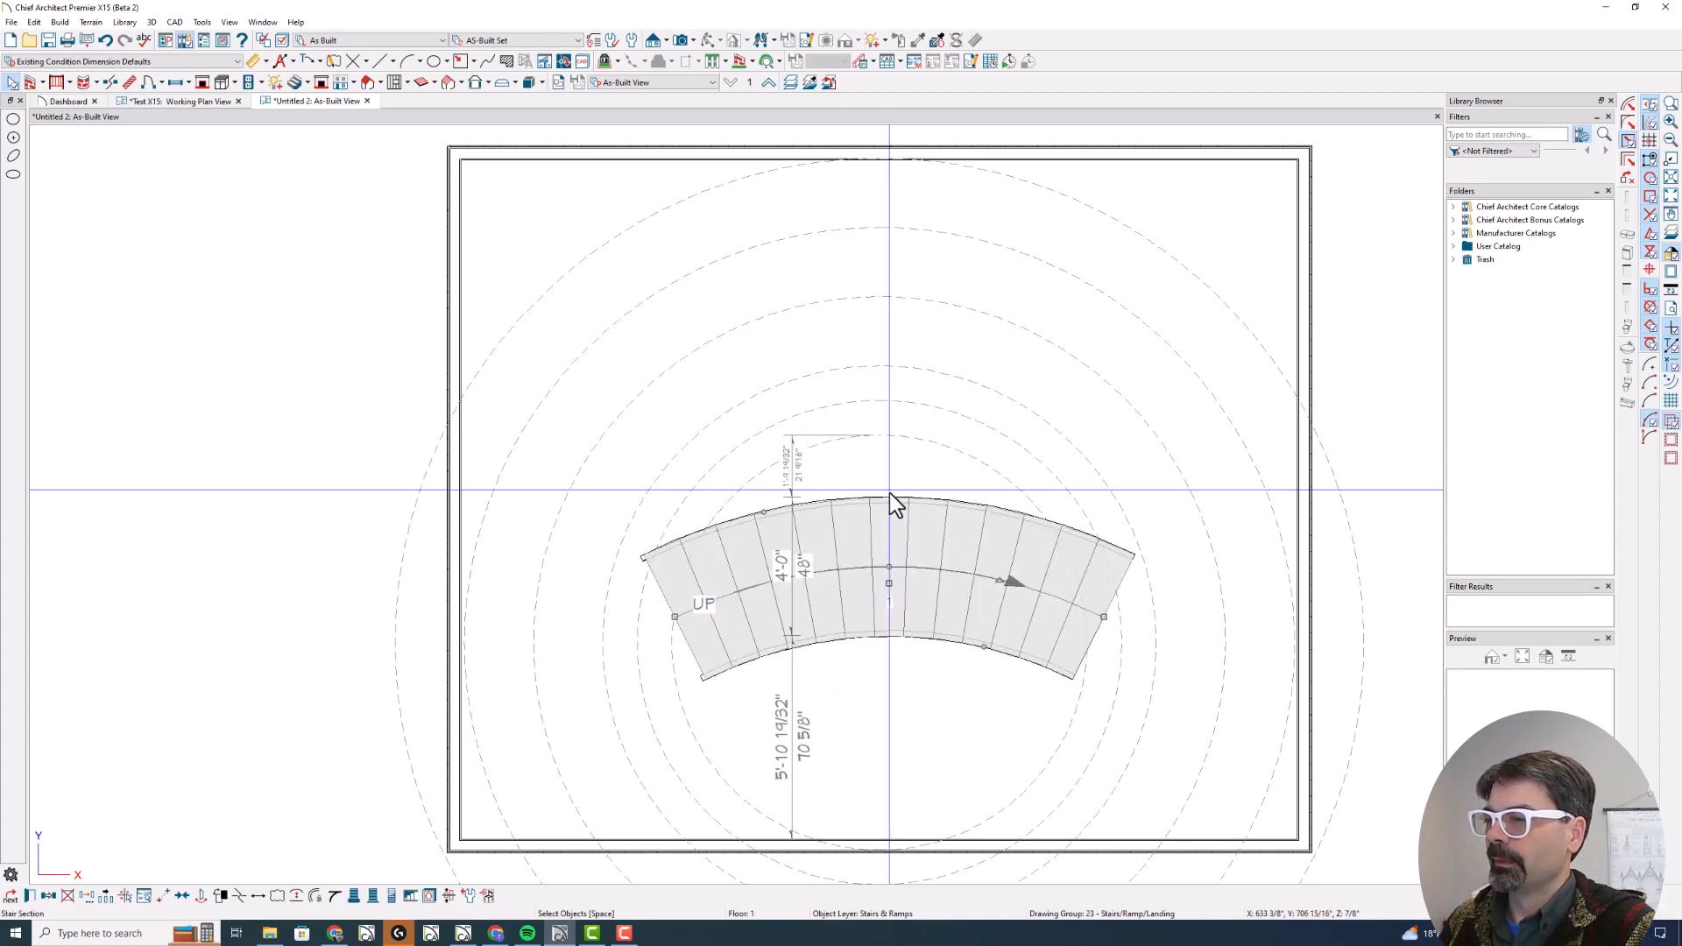
Toggle the staircase back to a straight run and to a curve again with Change Line/Arc
right_click(892, 547)
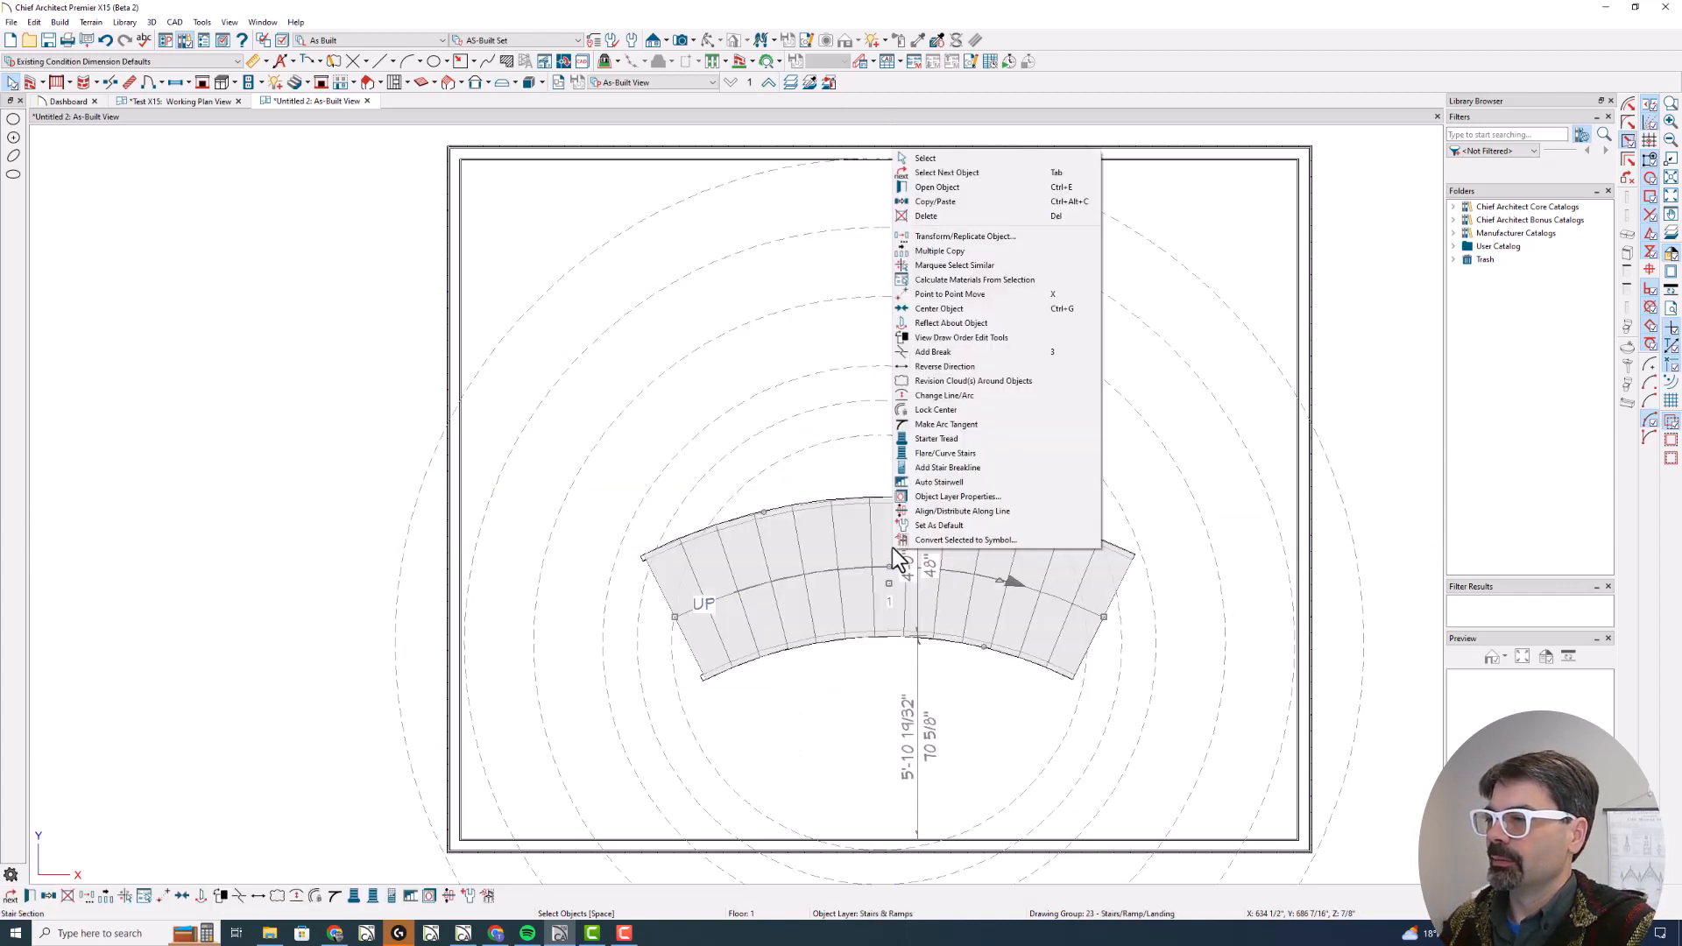
left_click(954, 396)
right_click(866, 581)
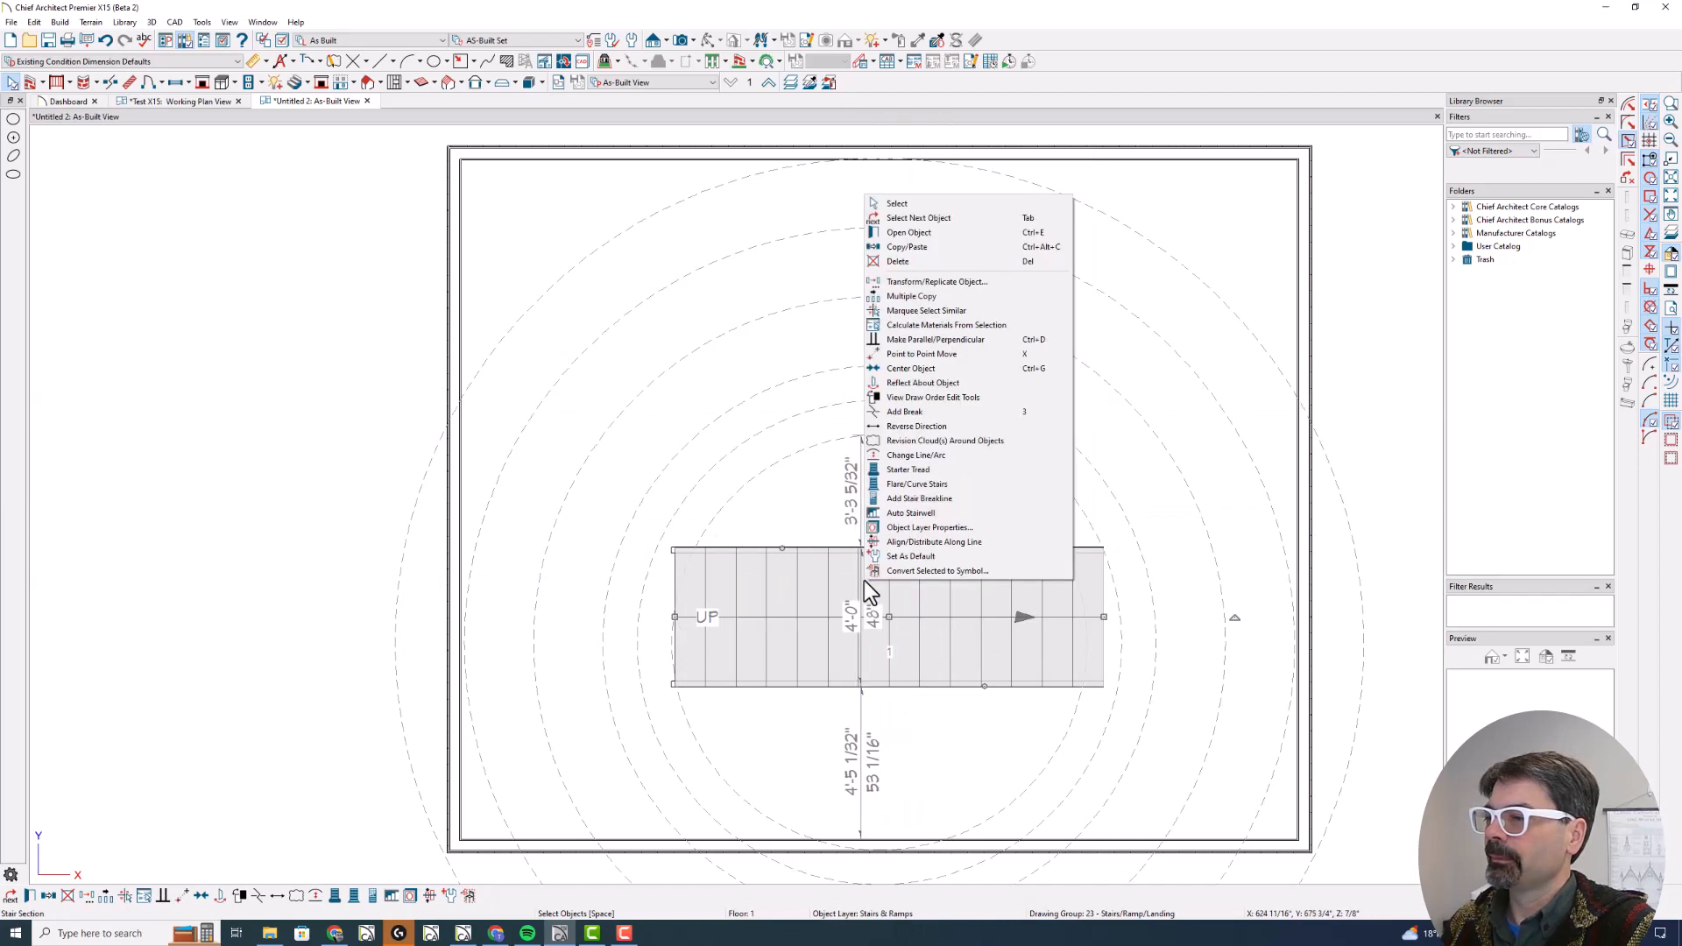
left_click(911, 455)
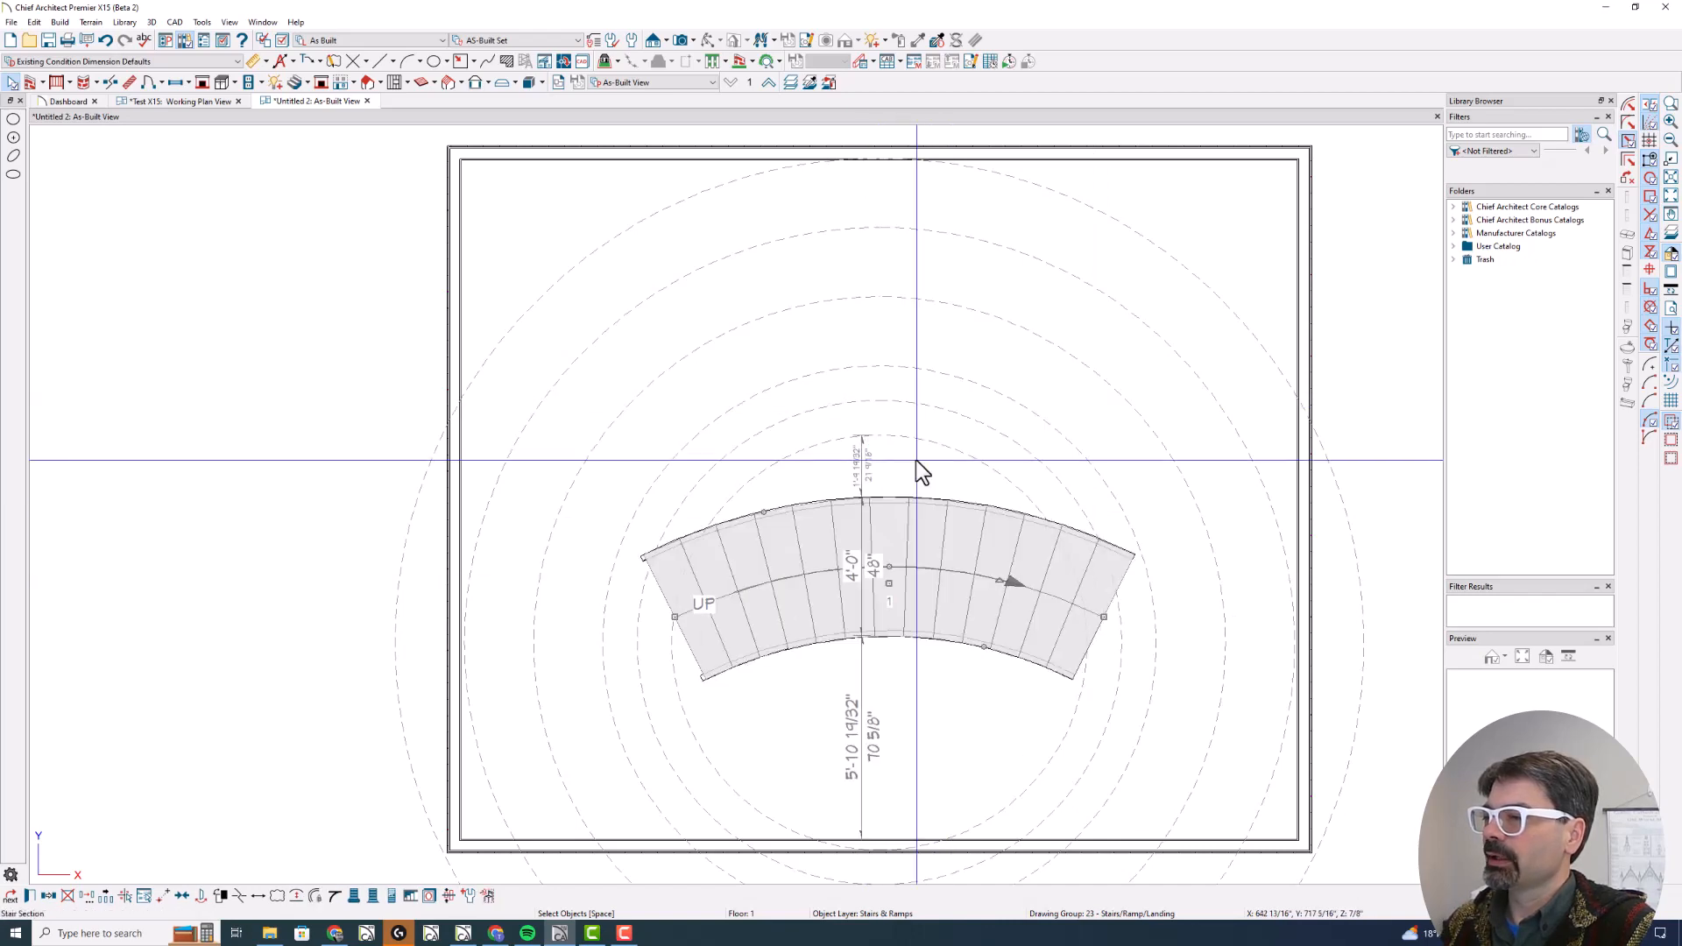
Set the curved staircase's radius to 120 inches, measured to the outer arc
double_click(919, 499)
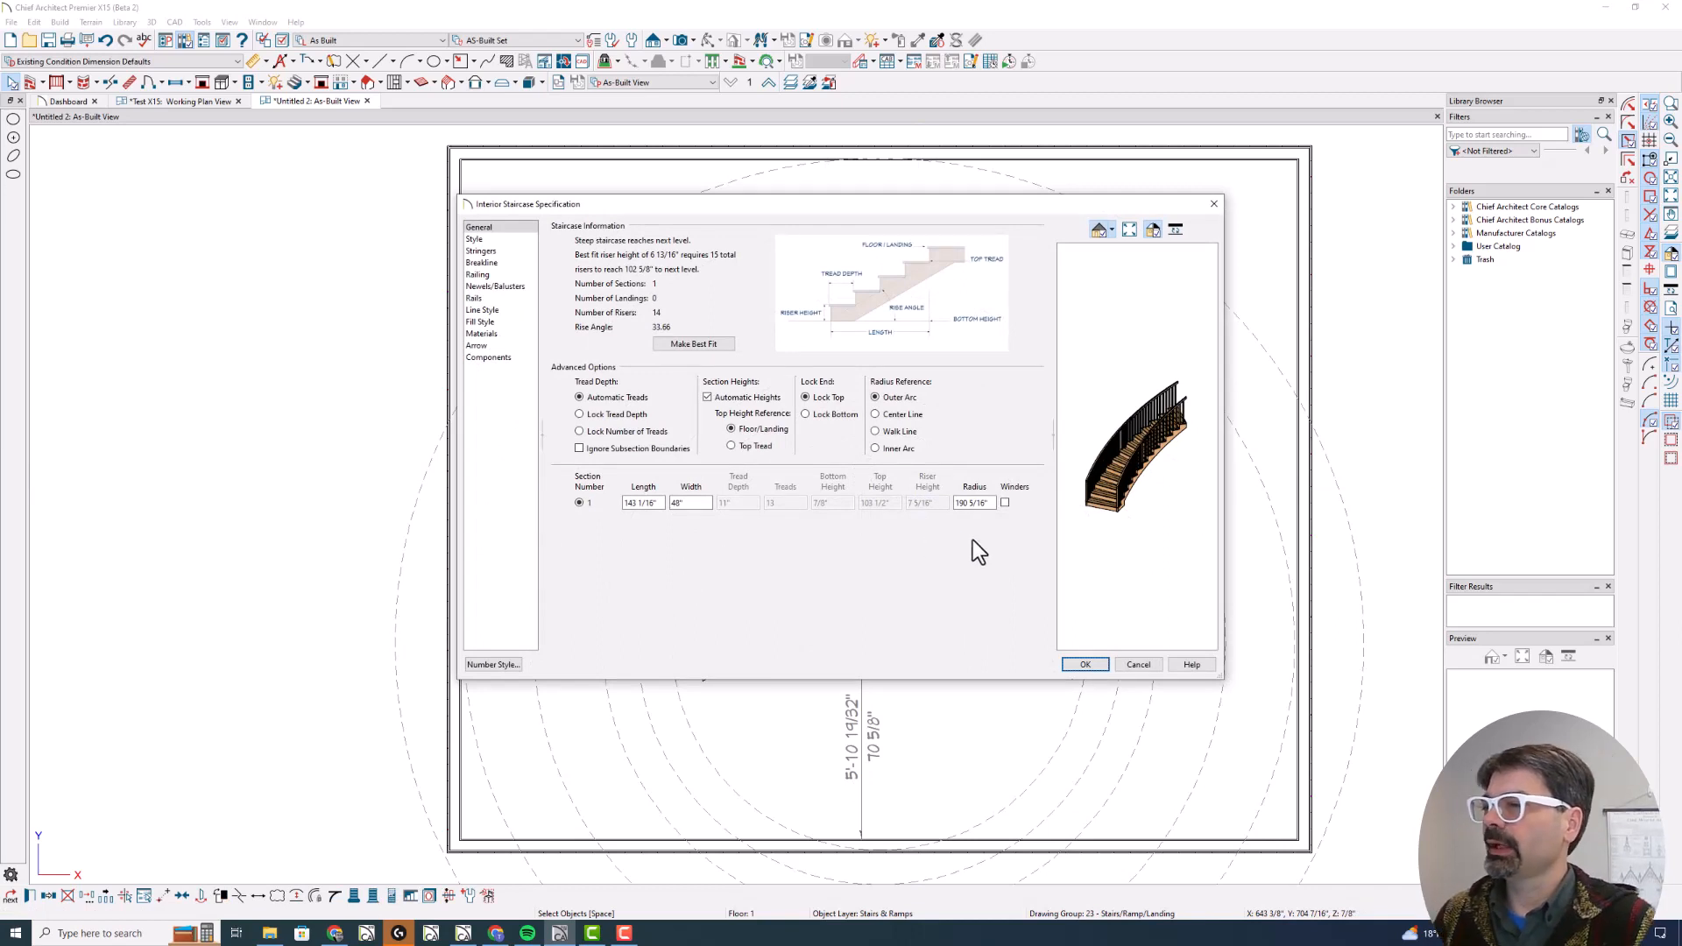
mouse_move(1051, 399)
left_mouse_down()
mouse_move(1013, 363)
mouse_move(856, 387)
mouse_move(905, 463)
mouse_move(992, 537)
mouse_move(1042, 485)
mouse_move(999, 404)
left_mouse_up()
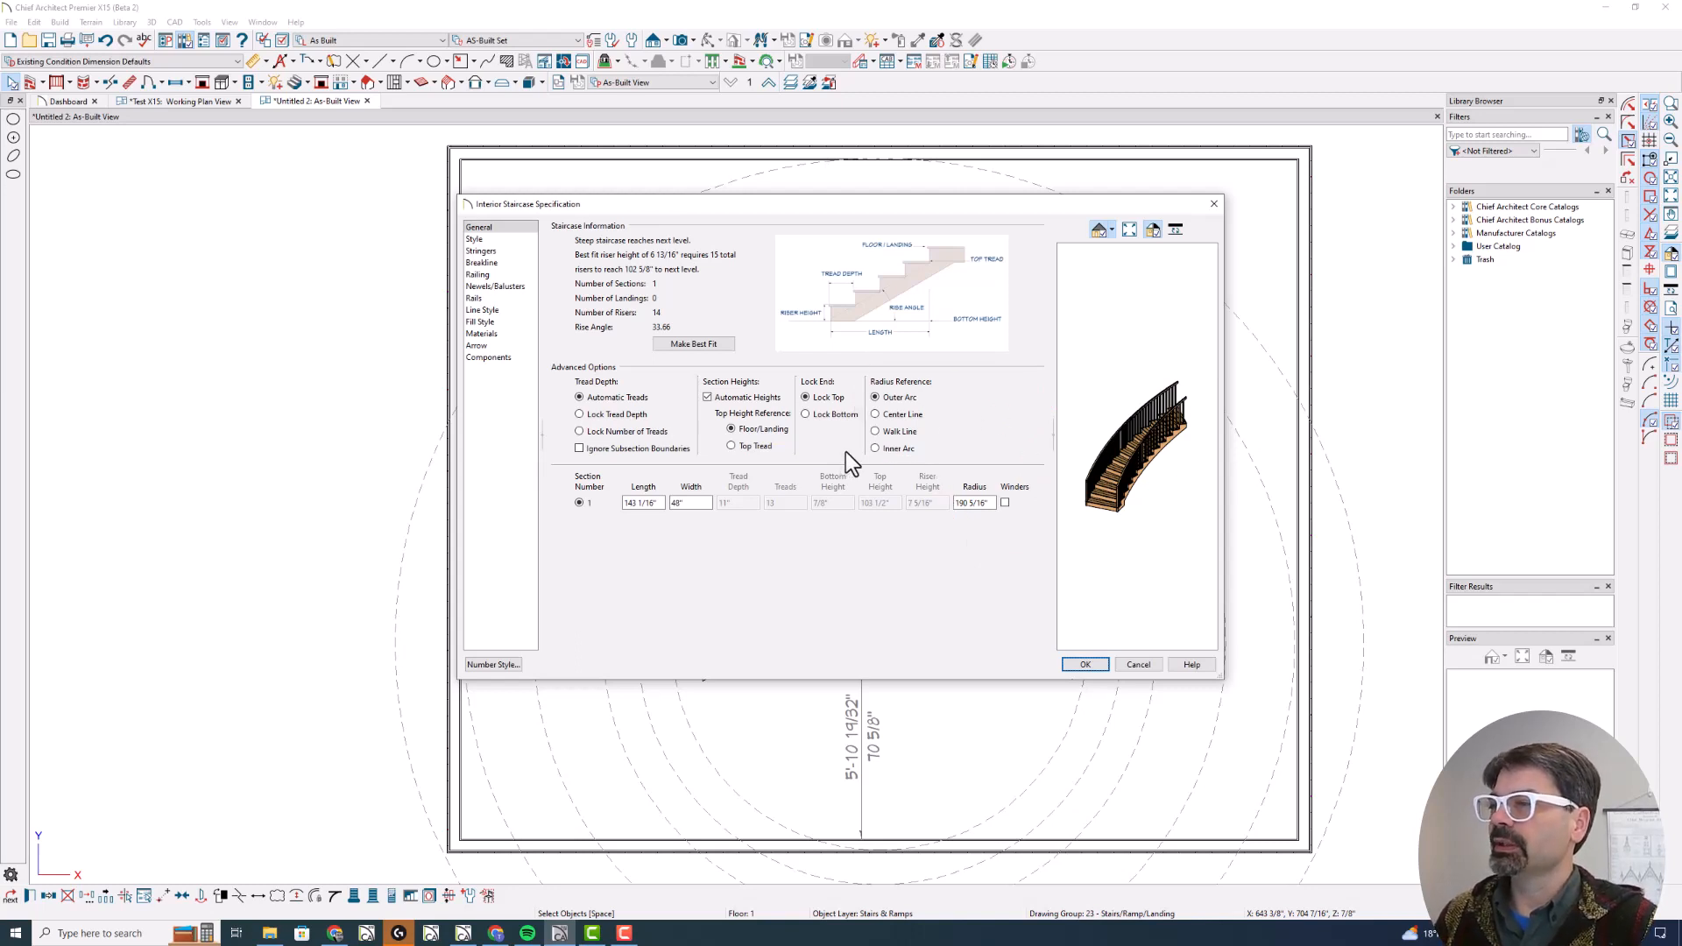
mouse_move(857, 438)
left_mouse_down()
mouse_move(859, 366)
mouse_move(780, 417)
mouse_move(846, 445)
left_mouse_up()
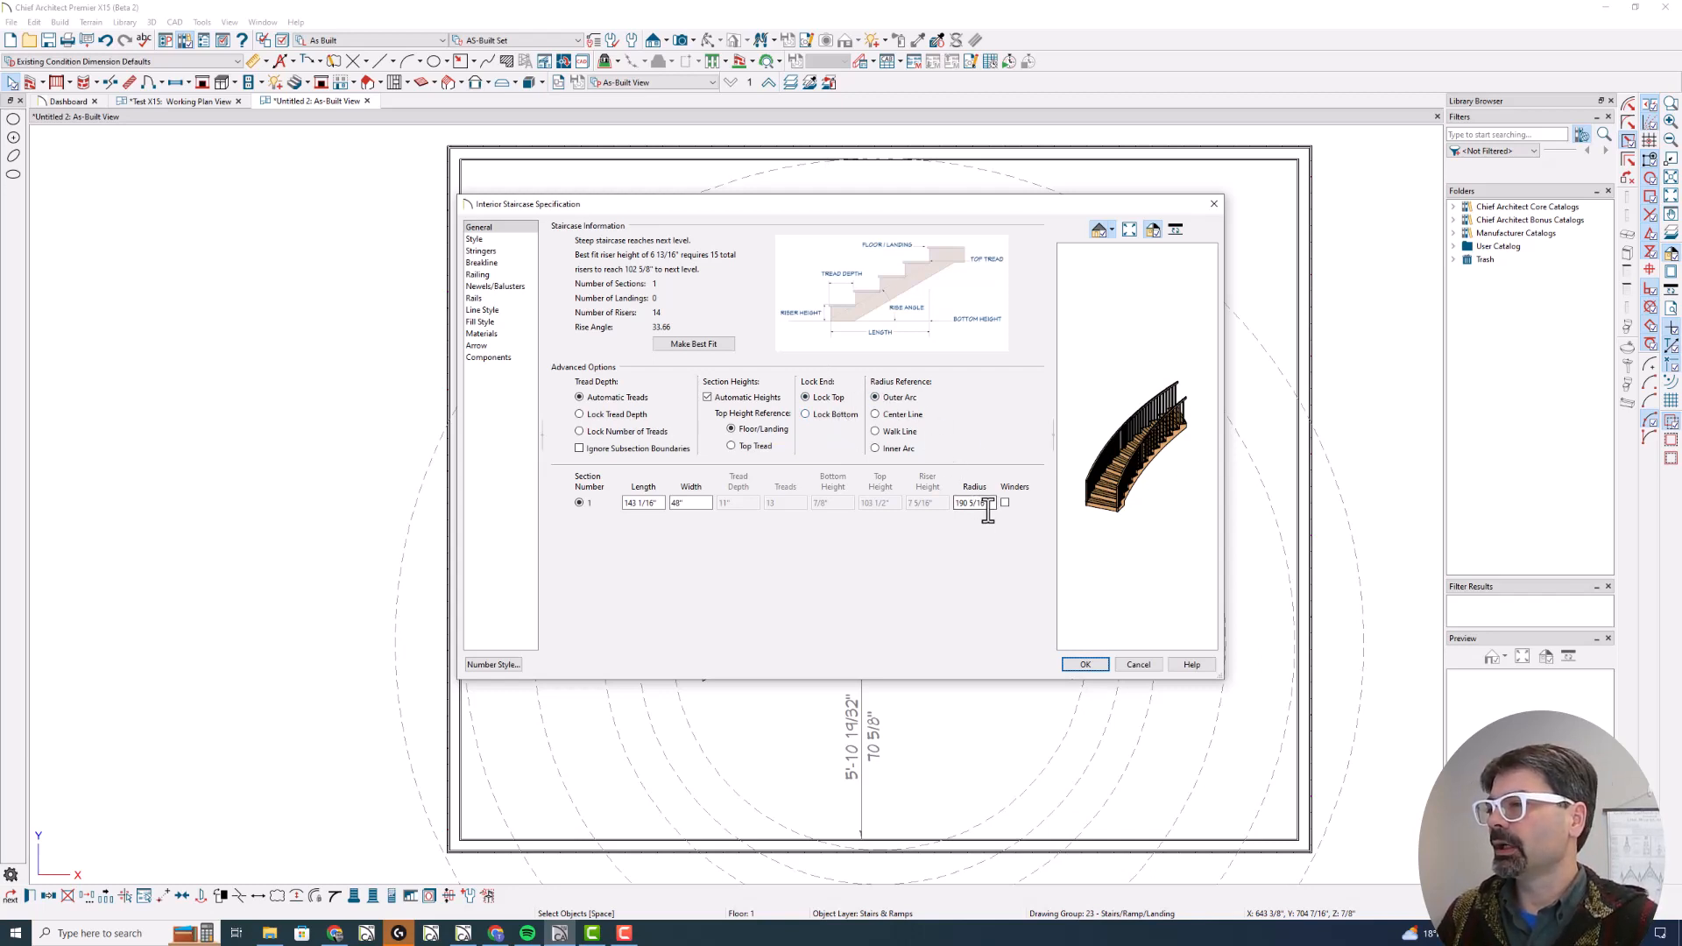
left_click_drag(992, 507, 946, 508)
type("120")
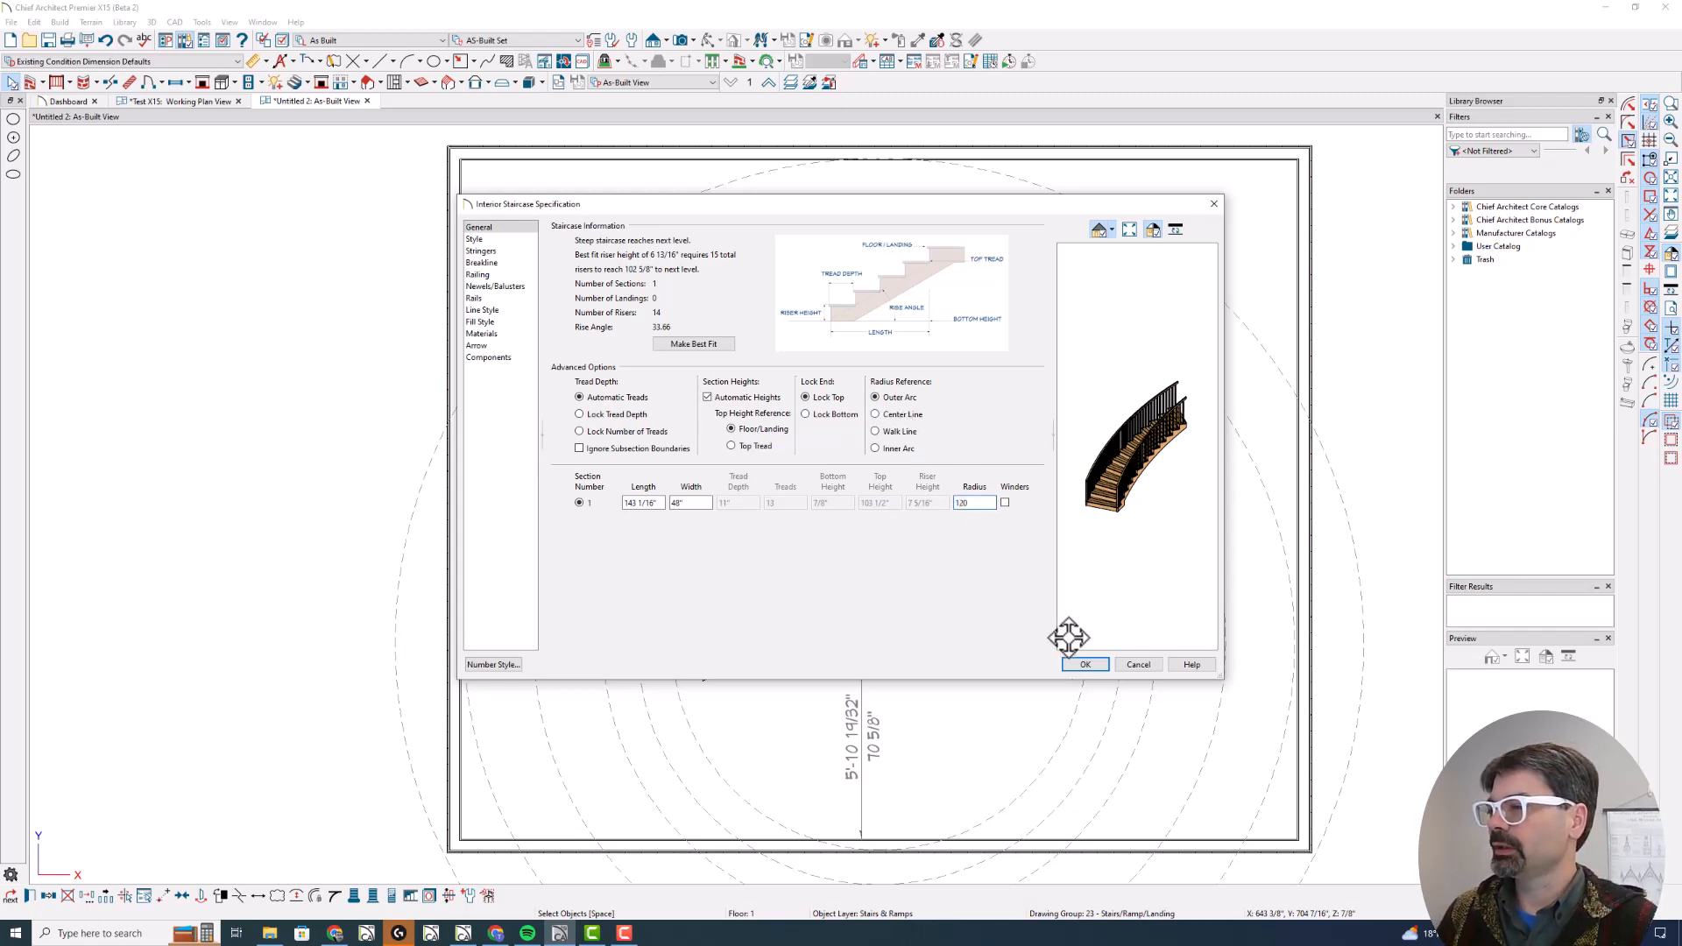
left_click(1084, 665)
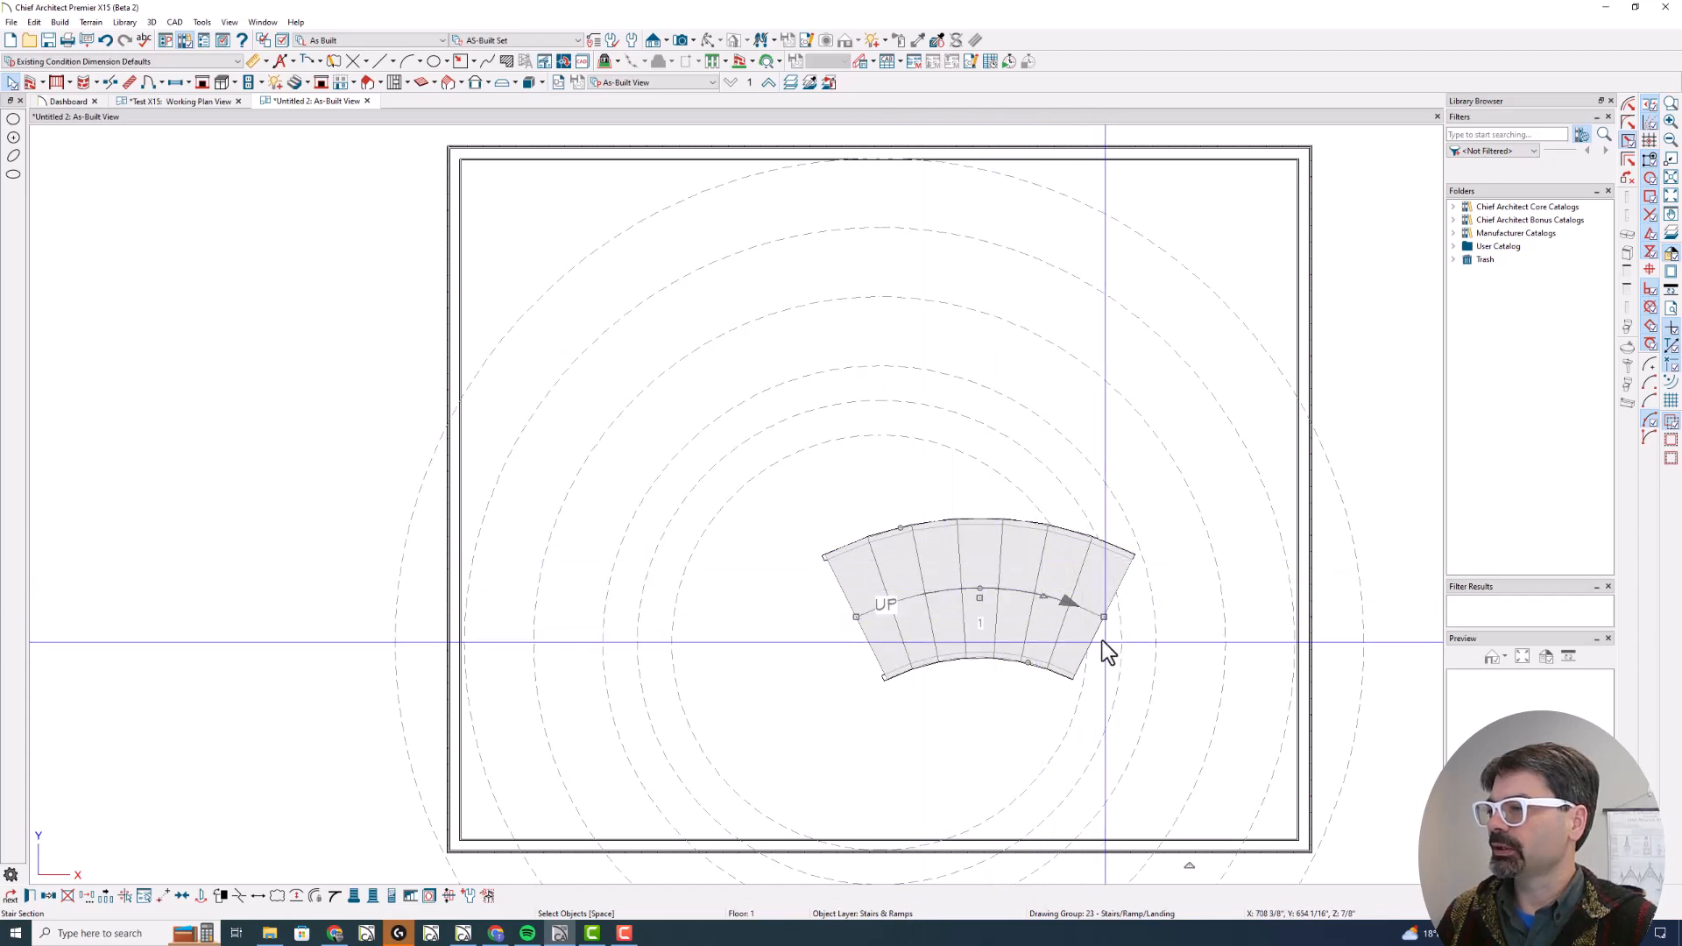
Move the staircase by its outer arc midpoint to the top of the 240-inch-diameter circle, and extend its upper end around to the circle's quarter point
key("m")
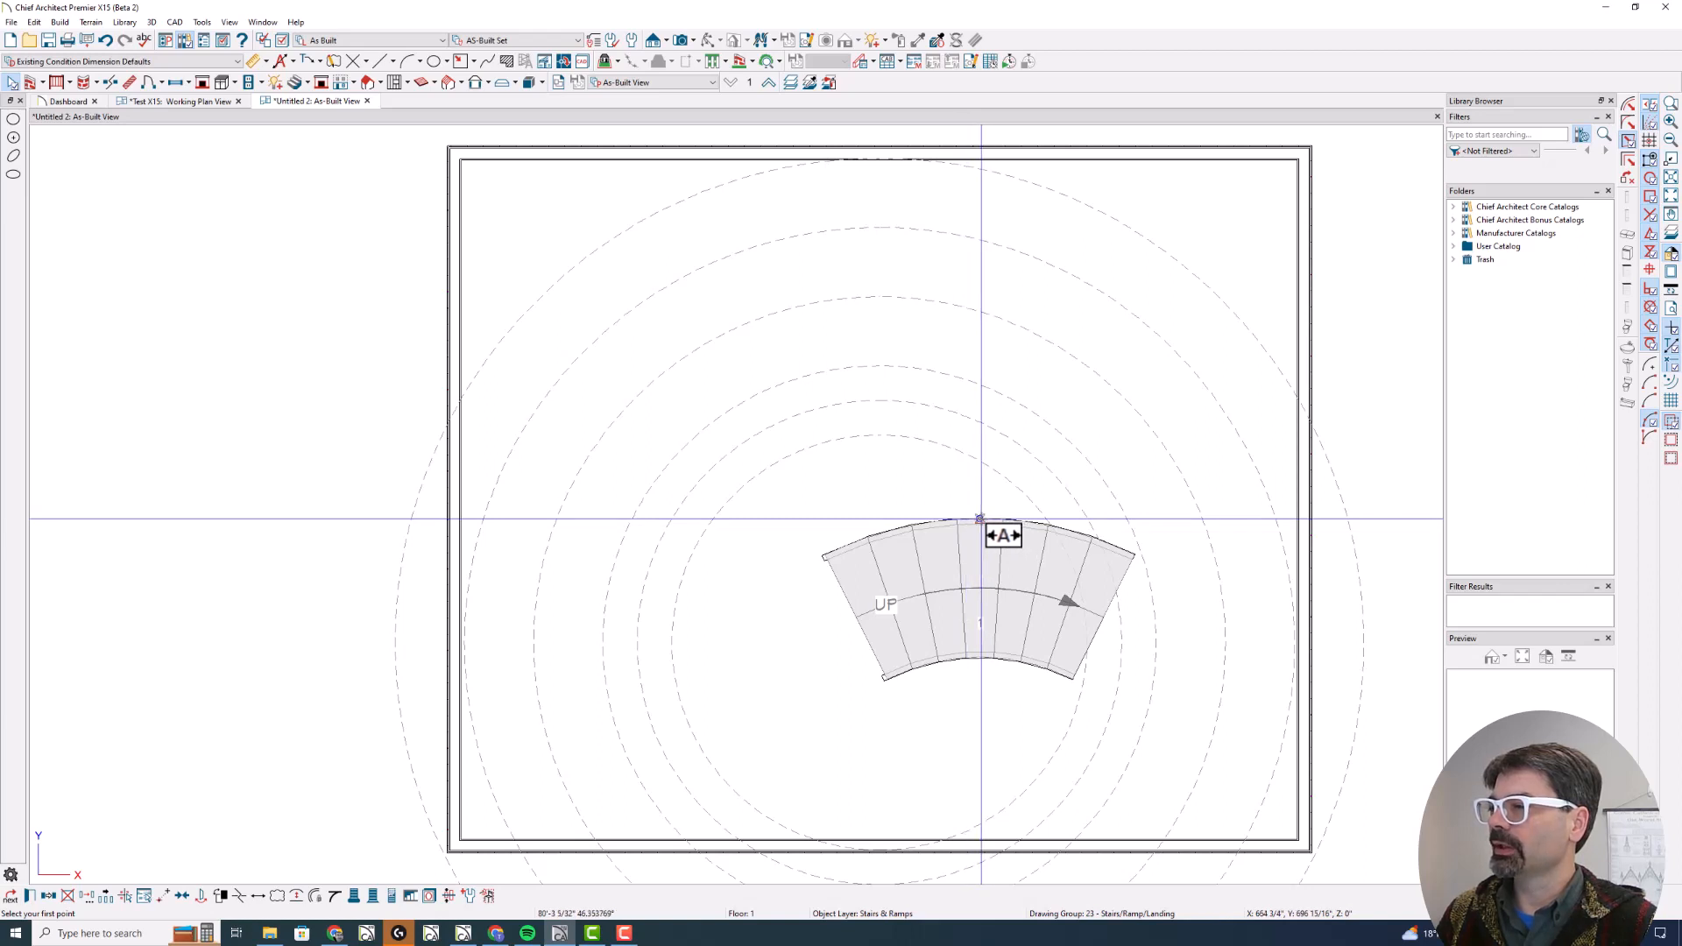
left_click(979, 519)
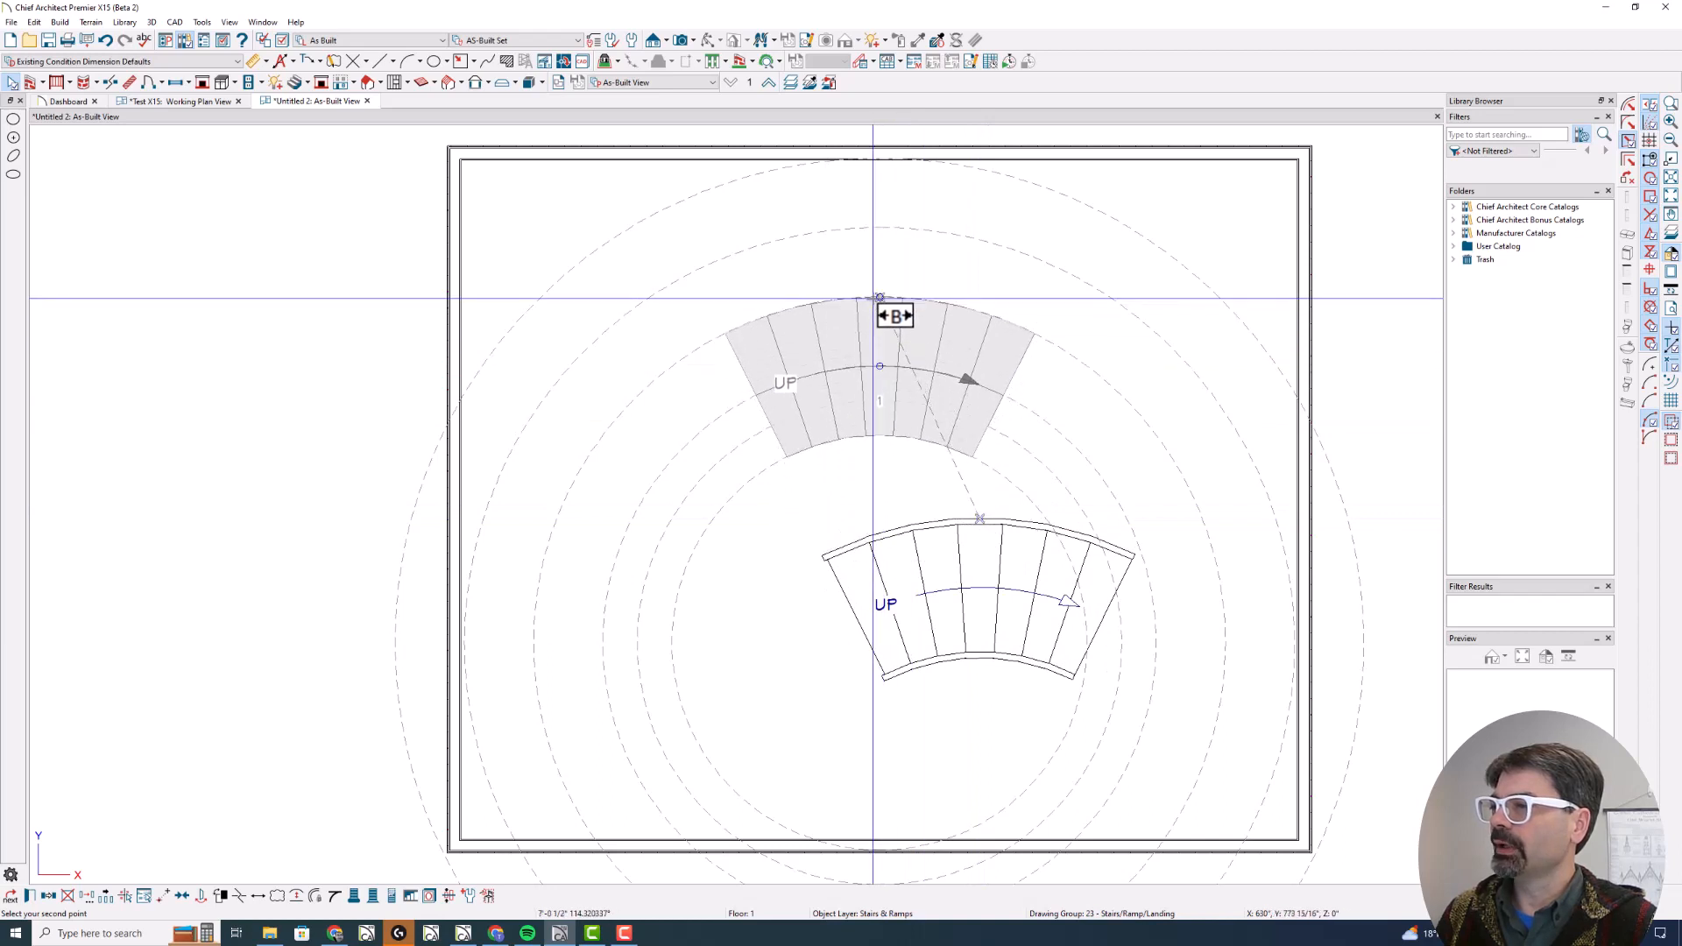
left_click(875, 302)
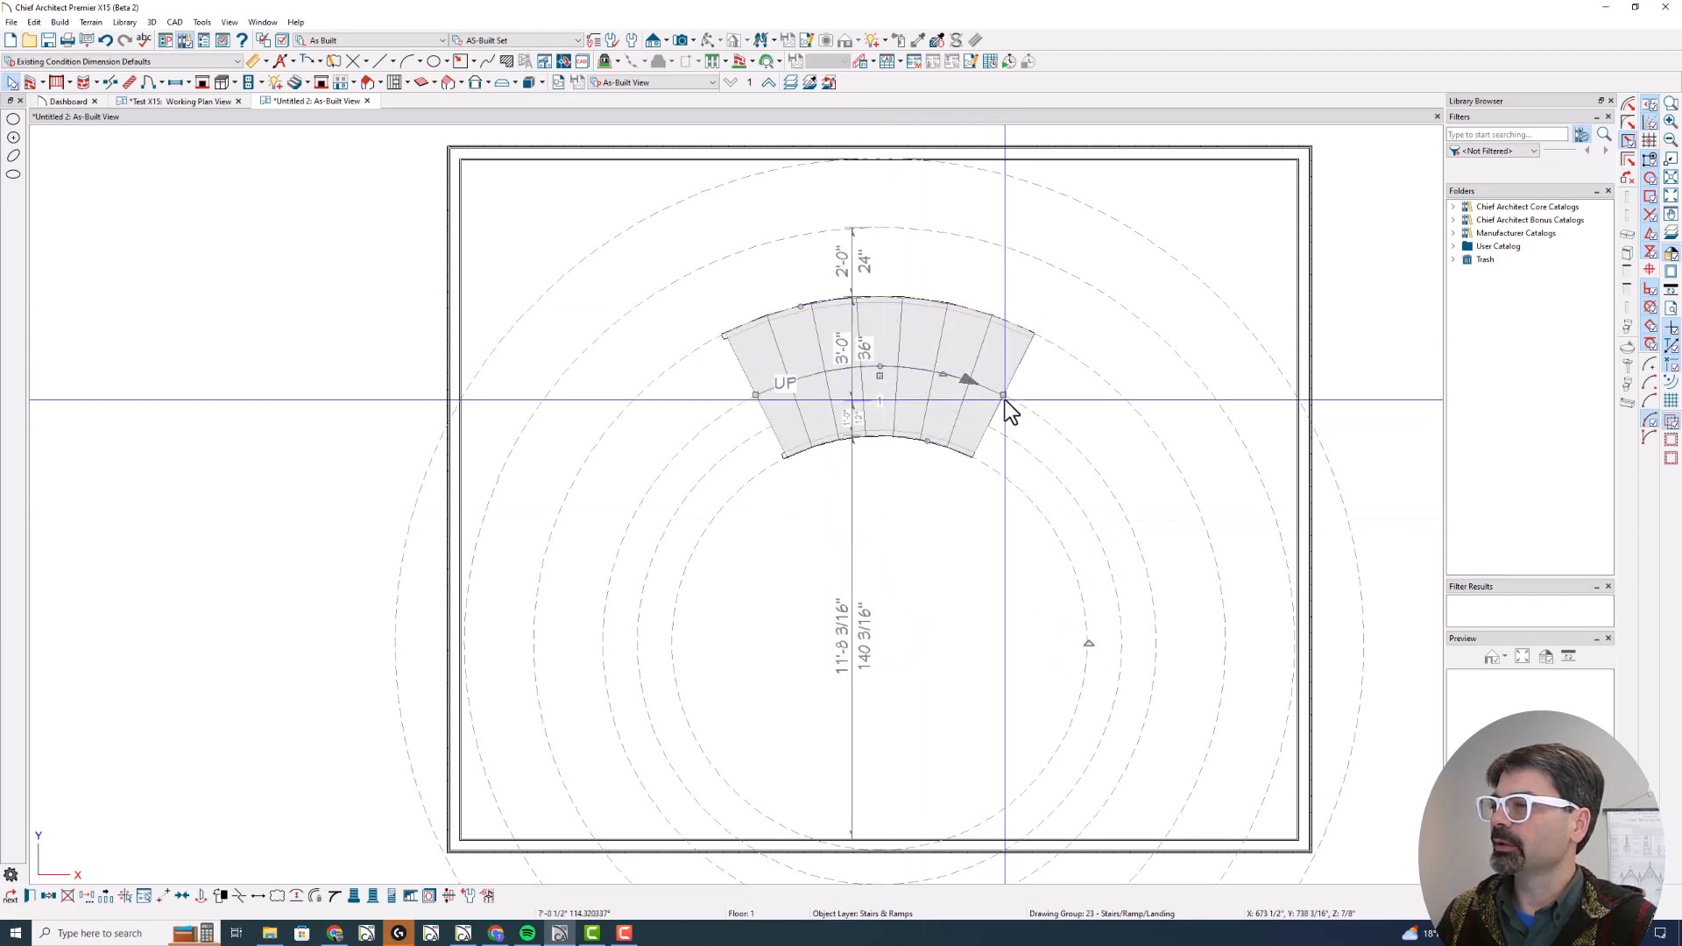
left_click_drag(1003, 394, 1143, 618)
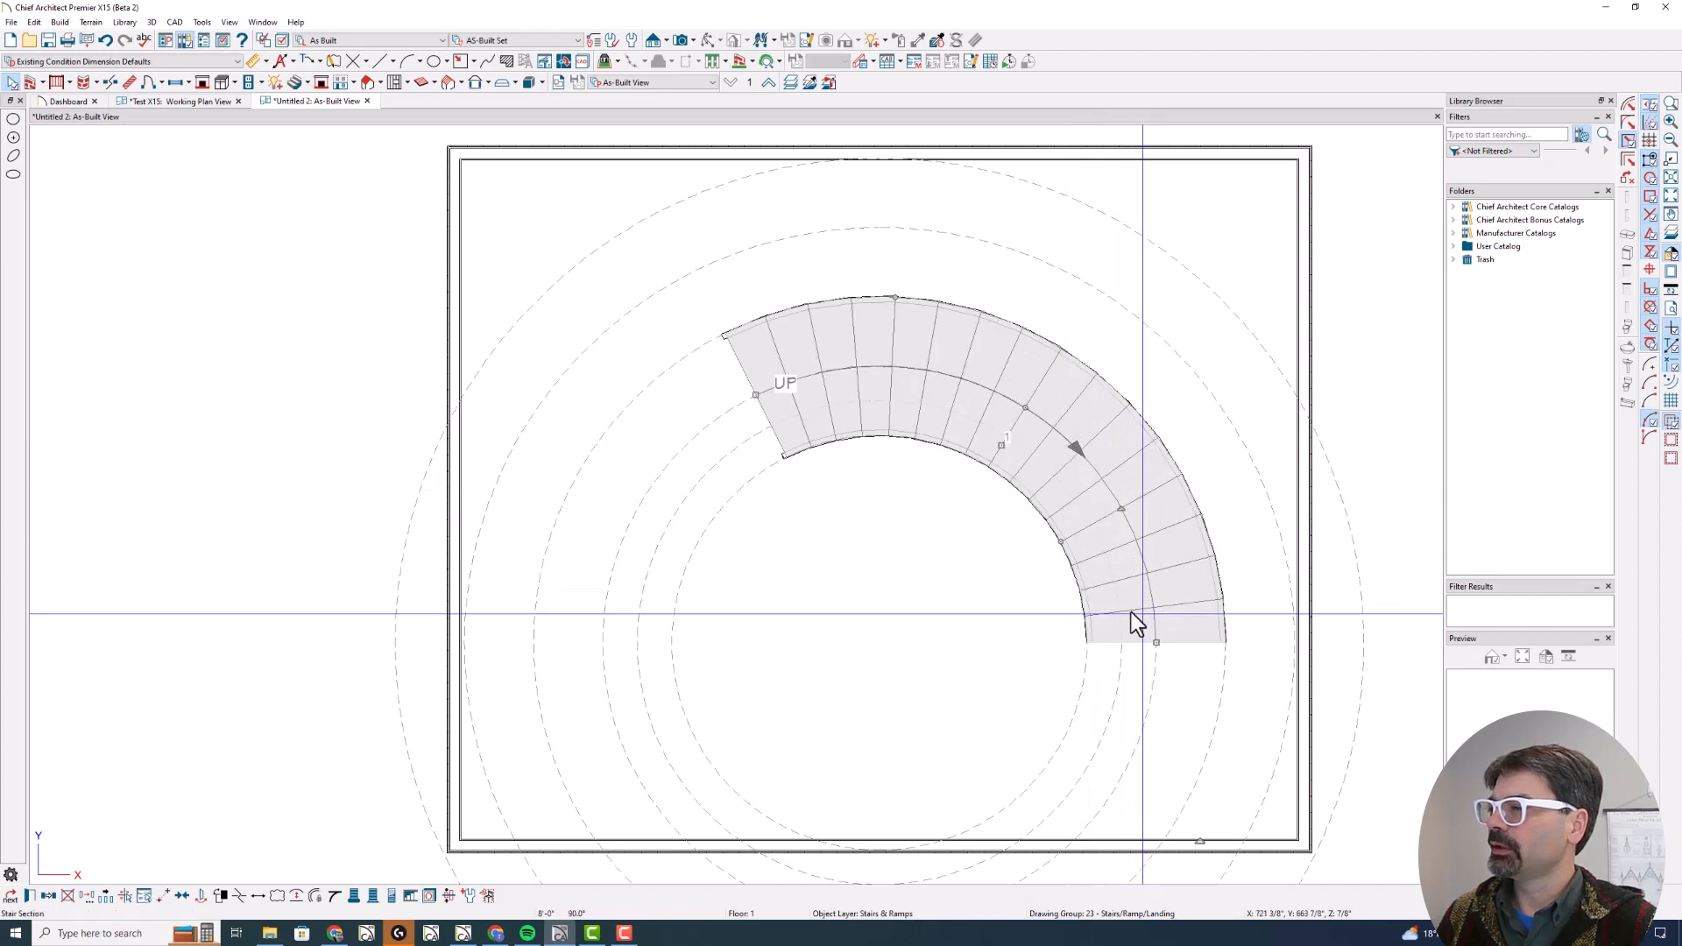
left_click(974, 561)
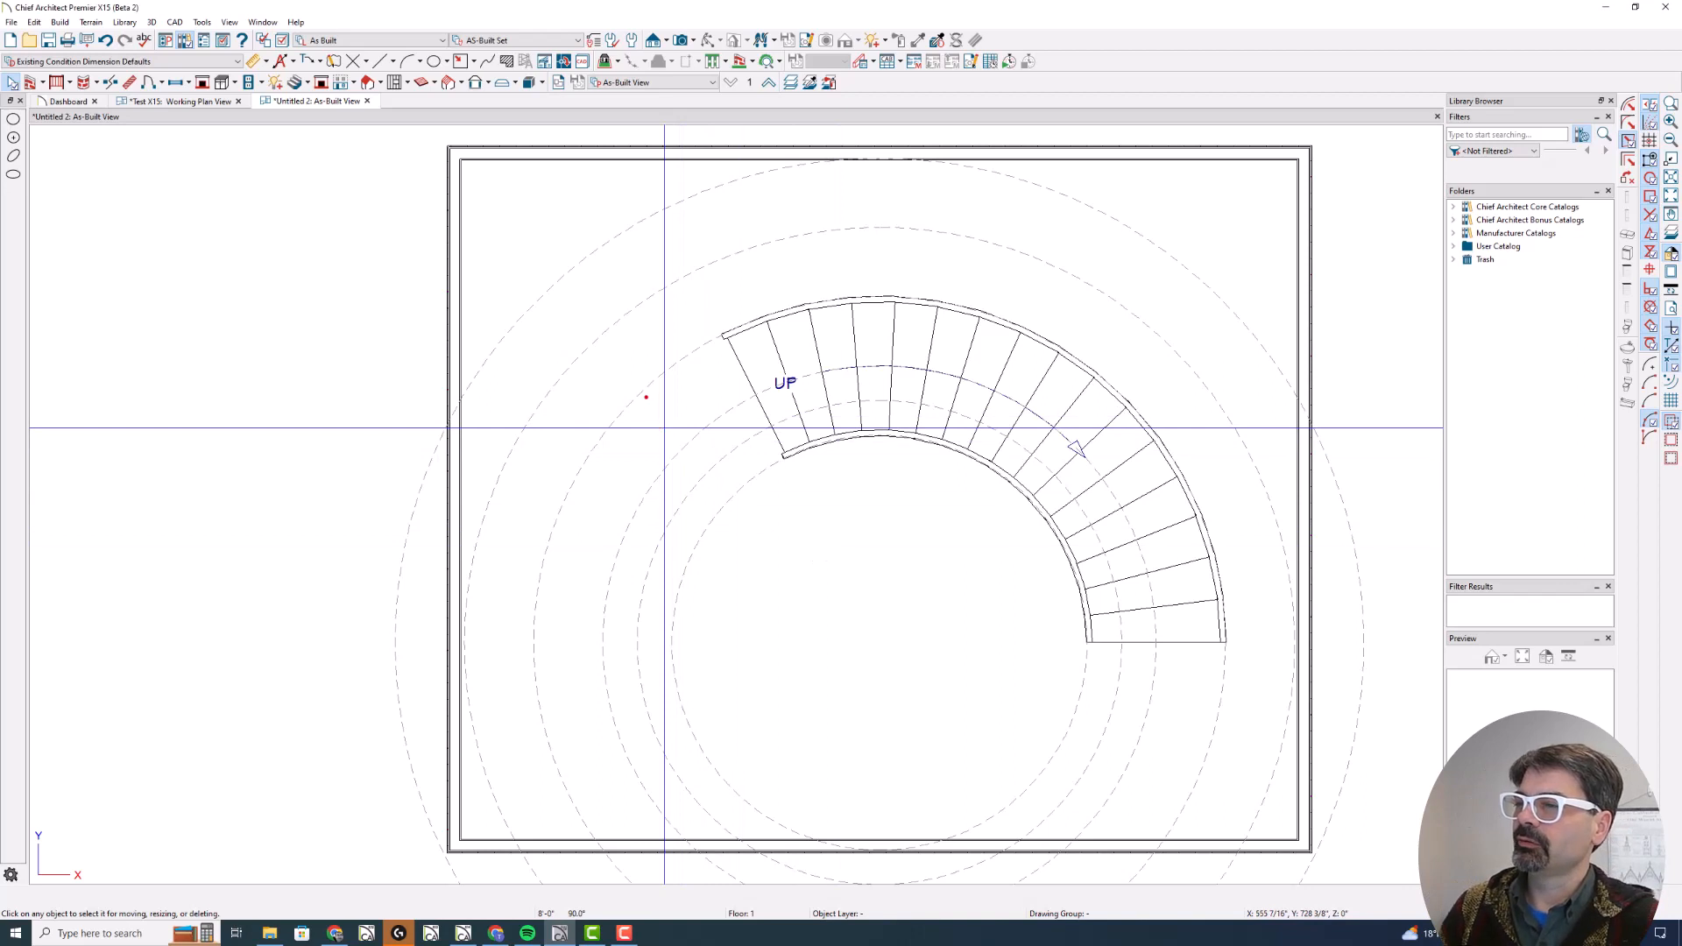
Check the extended curved staircase's width and radius in its specification
mouse_move(641, 392)
left_mouse_down()
mouse_move(668, 361)
mouse_move(777, 315)
mouse_move(999, 304)
mouse_move(1131, 402)
mouse_move(1212, 539)
mouse_move(1217, 581)
left_mouse_up()
key("Escape")
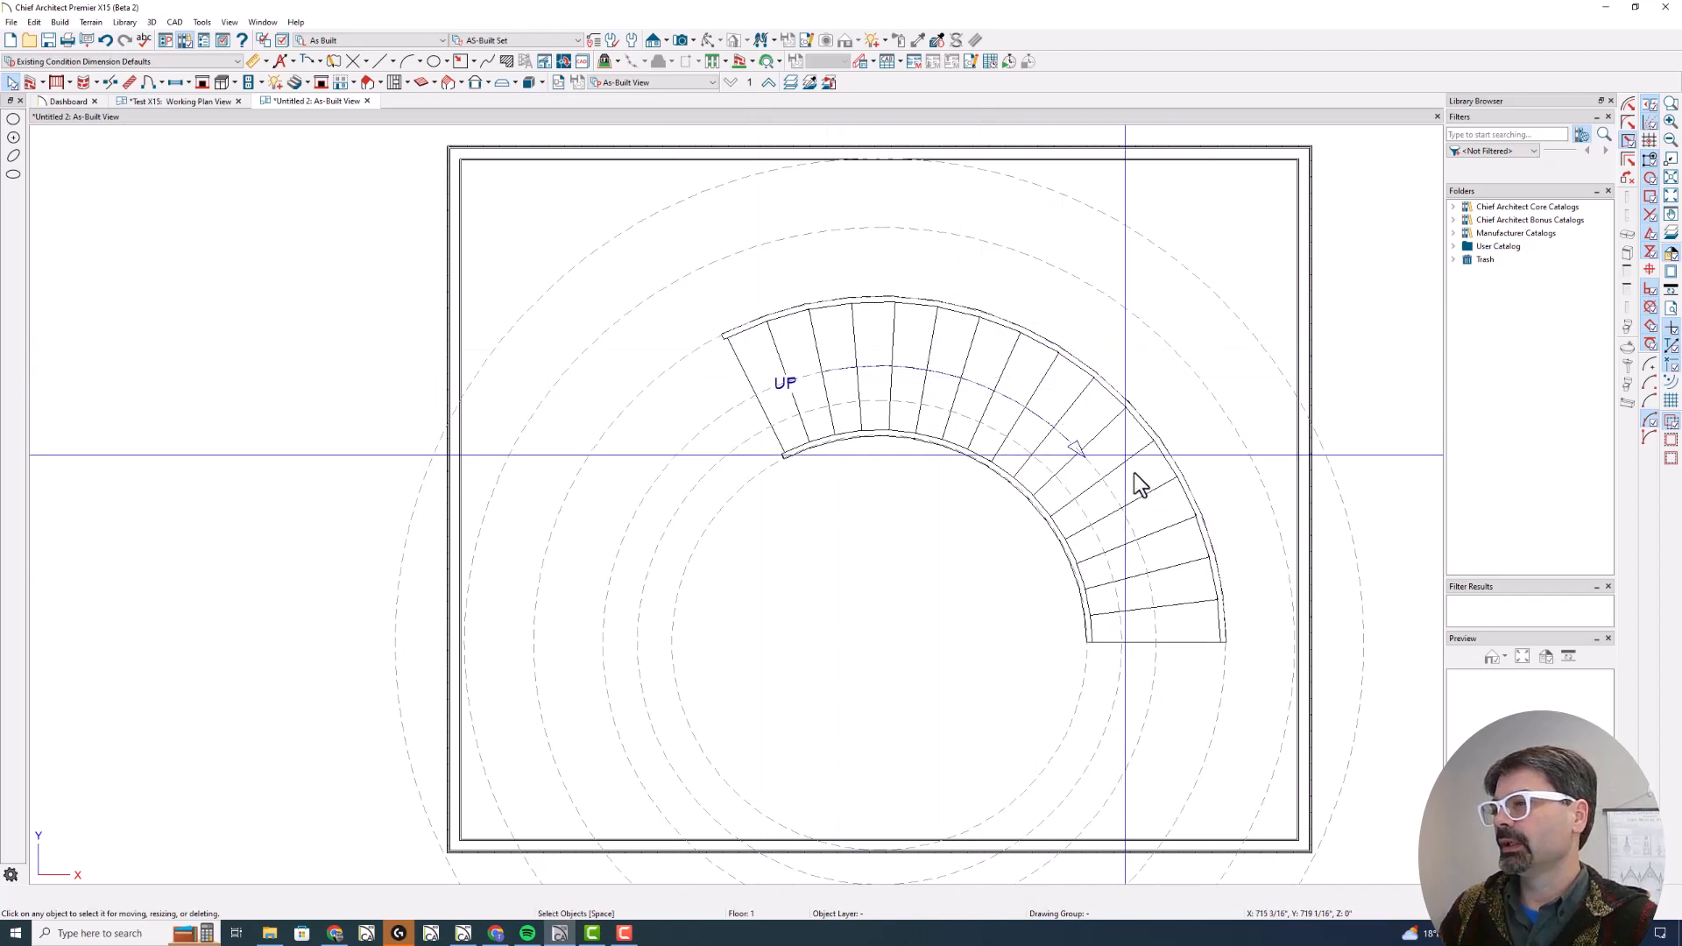
double_click(751, 362)
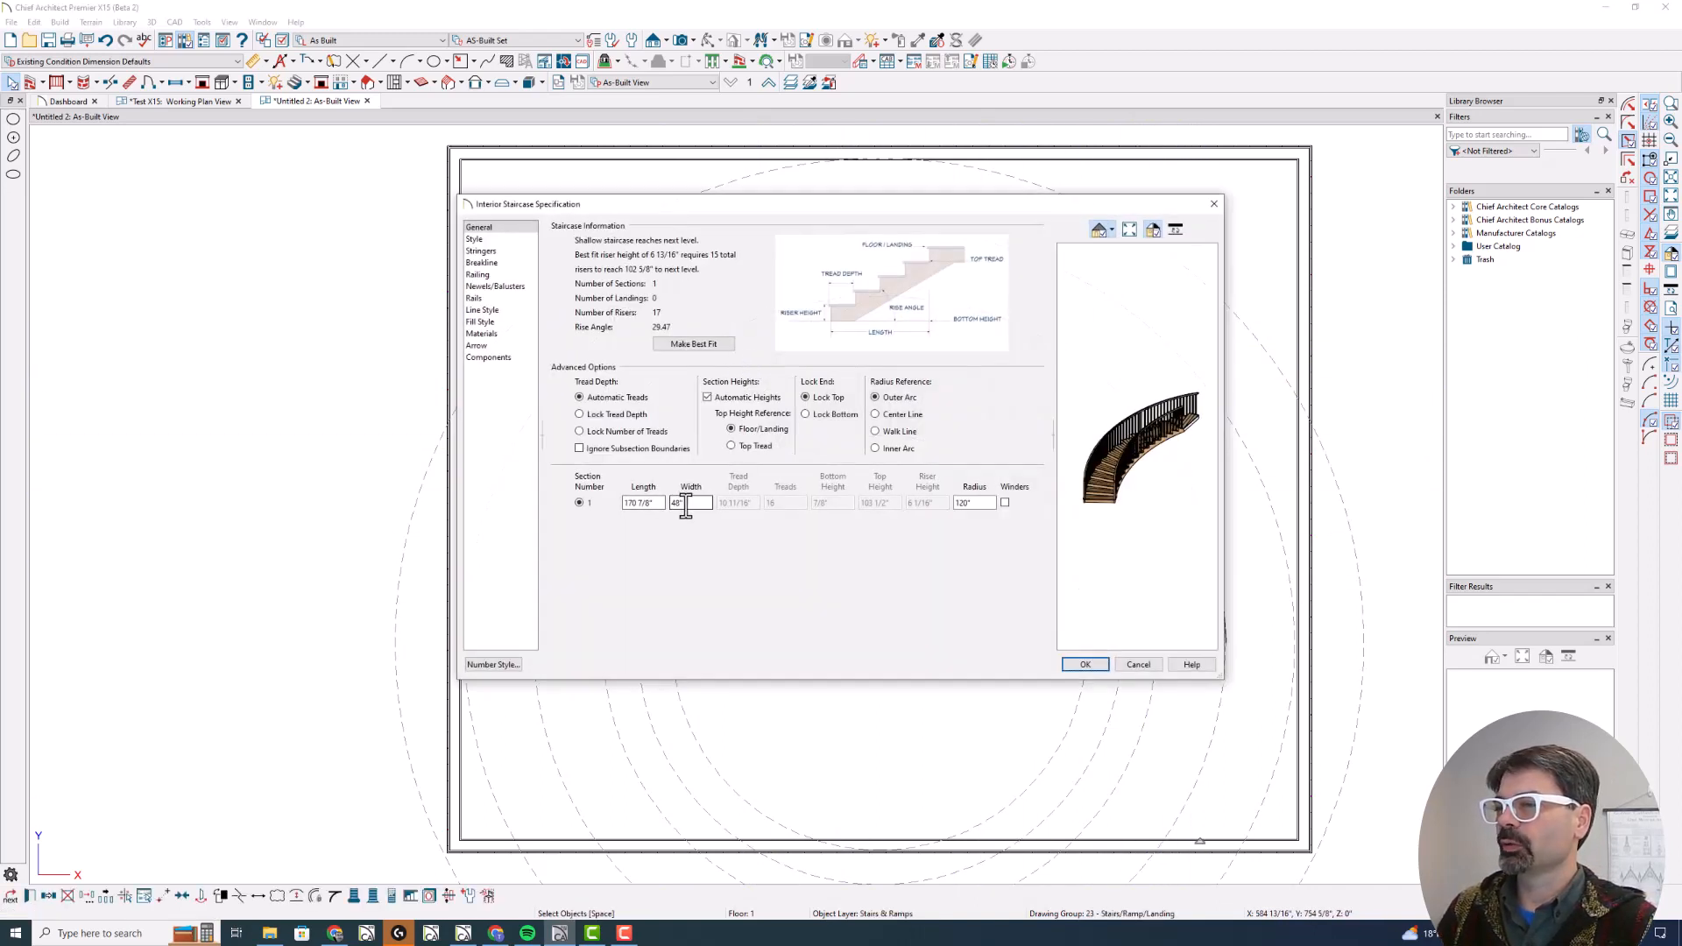
key("Return")
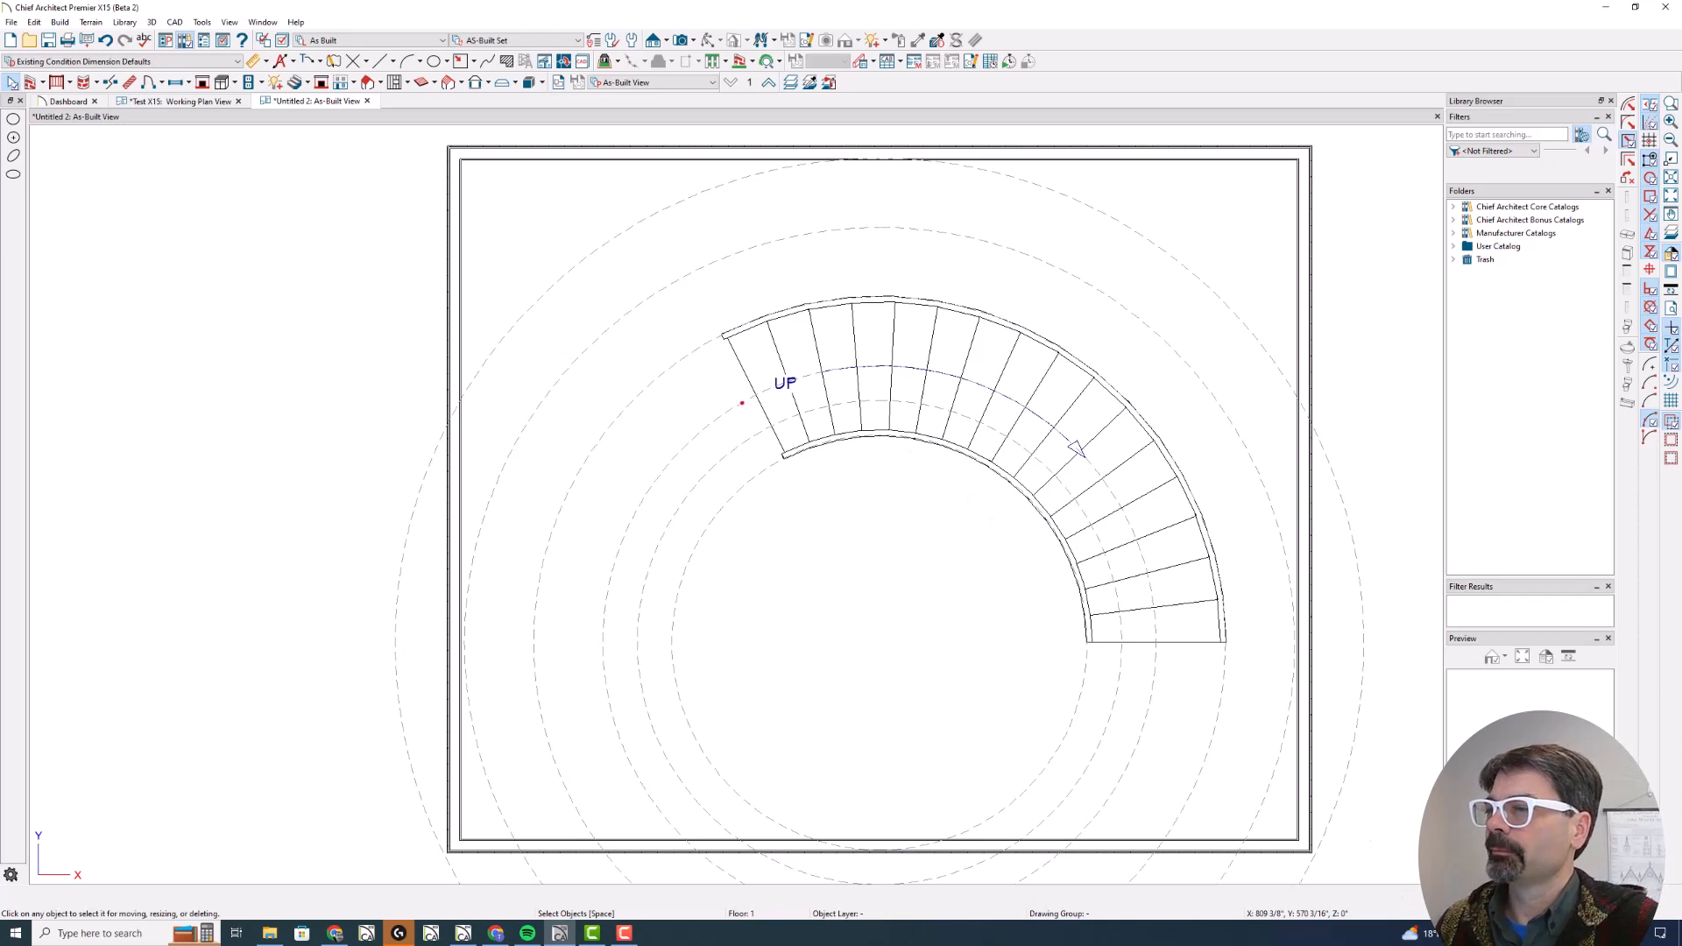
left_click_drag(744, 400, 841, 371)
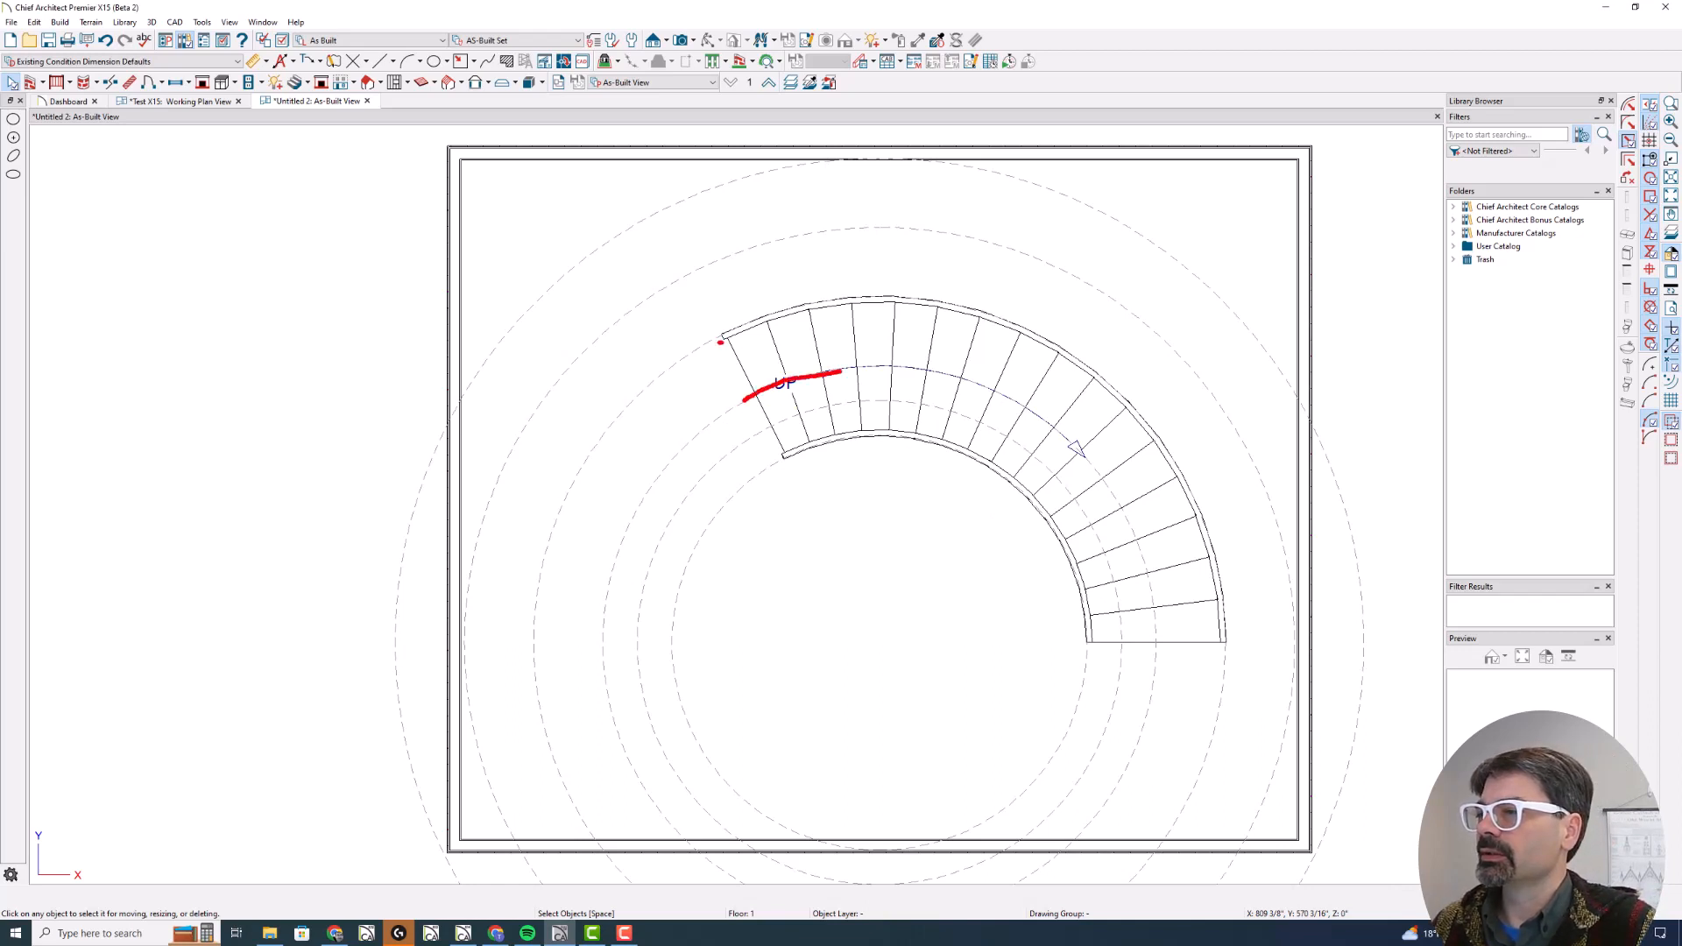
left_click_drag(685, 363, 723, 341)
mouse_move(746, 399)
left_mouse_down()
mouse_move(889, 361)
mouse_move(1046, 434)
mouse_move(1145, 578)
mouse_move(1161, 664)
left_mouse_up()
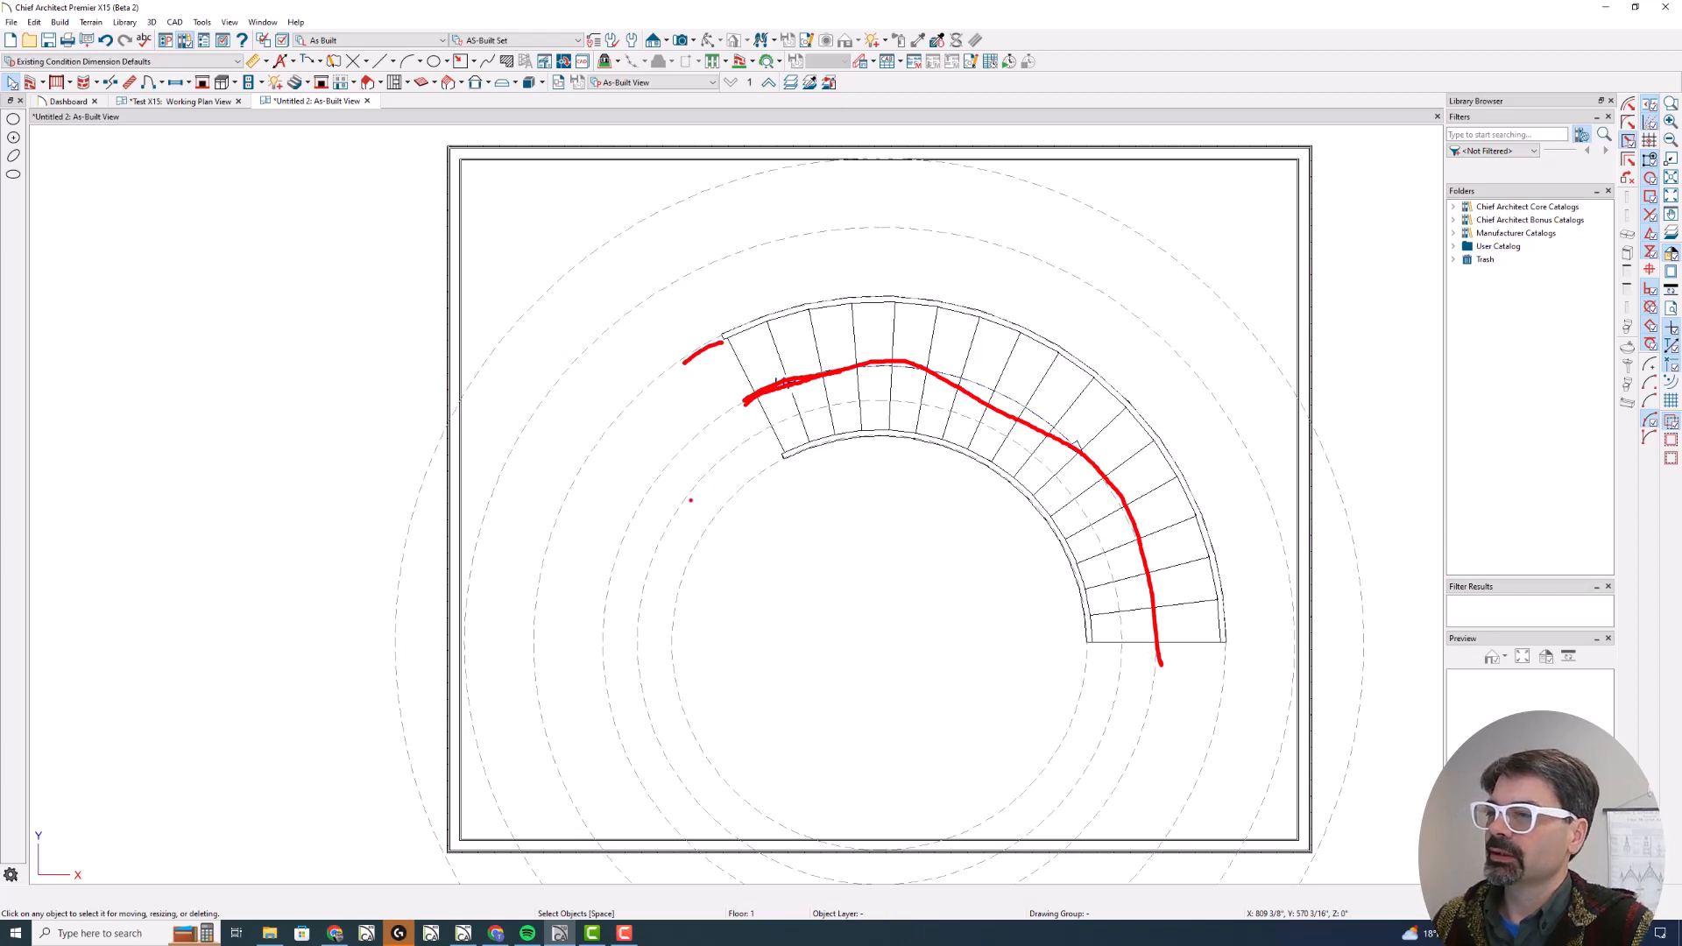
left_click_drag(712, 469, 687, 501)
mouse_move(771, 419)
left_mouse_down()
mouse_move(840, 405)
mouse_move(823, 451)
mouse_move(778, 417)
mouse_move(912, 404)
mouse_move(986, 435)
left_mouse_up()
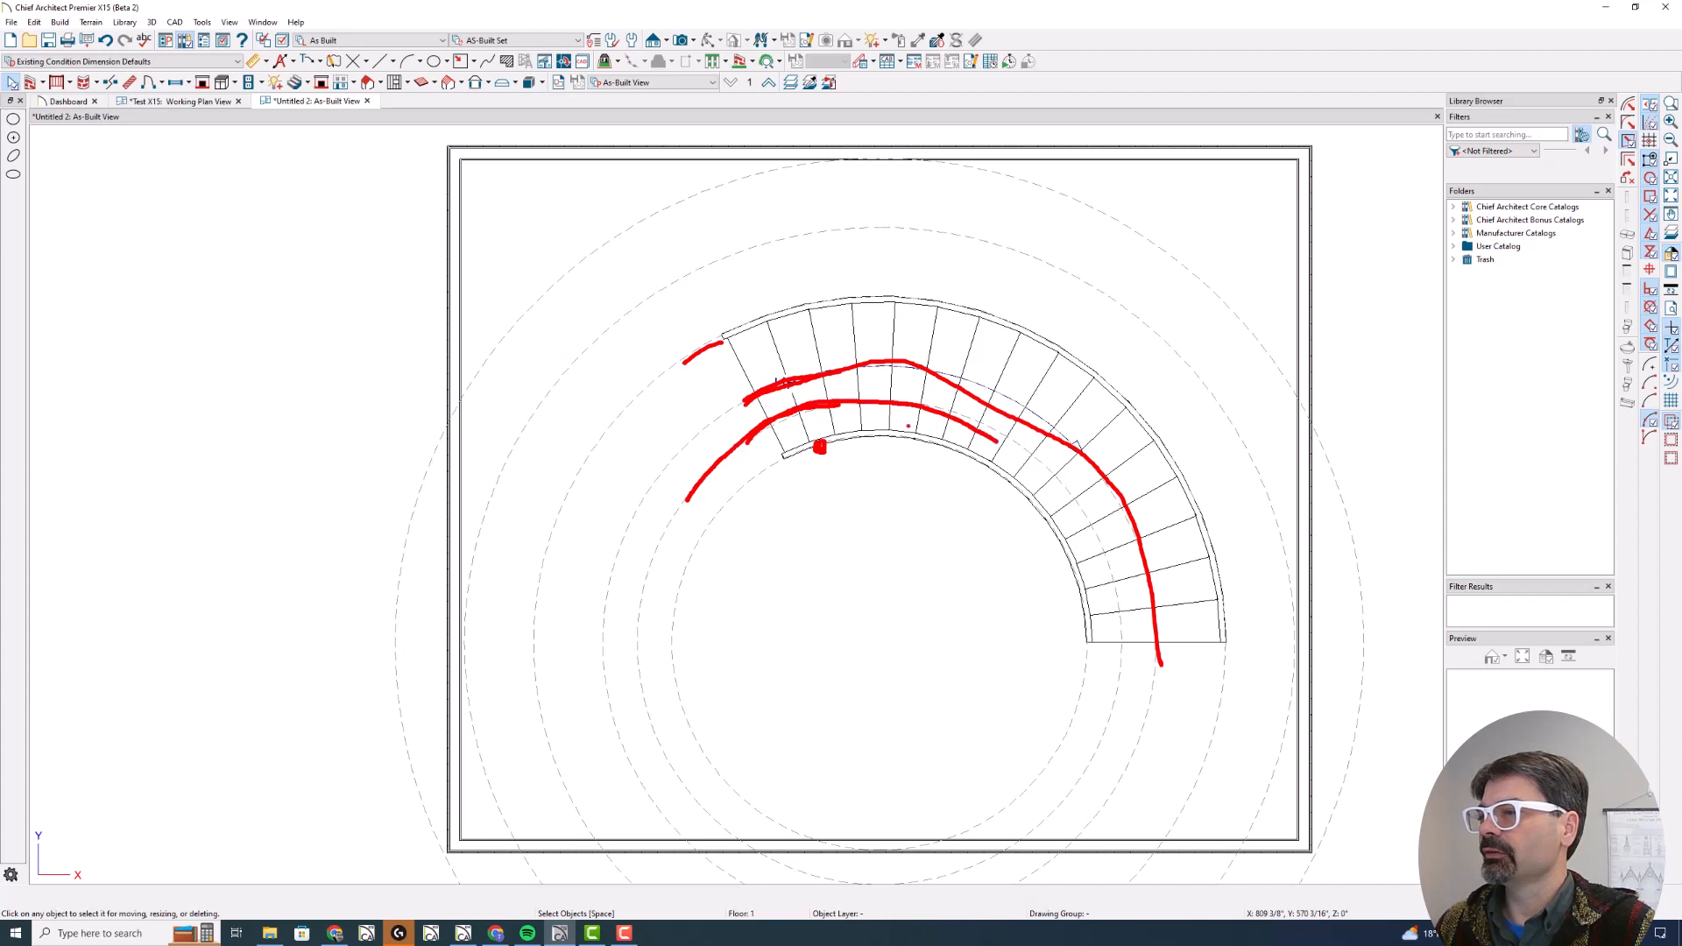
mouse_move(676, 343)
left_mouse_down()
mouse_move(670, 369)
mouse_move(687, 343)
mouse_move(721, 392)
mouse_move(700, 423)
mouse_move(698, 393)
mouse_move(770, 484)
mouse_move(752, 485)
left_mouse_up()
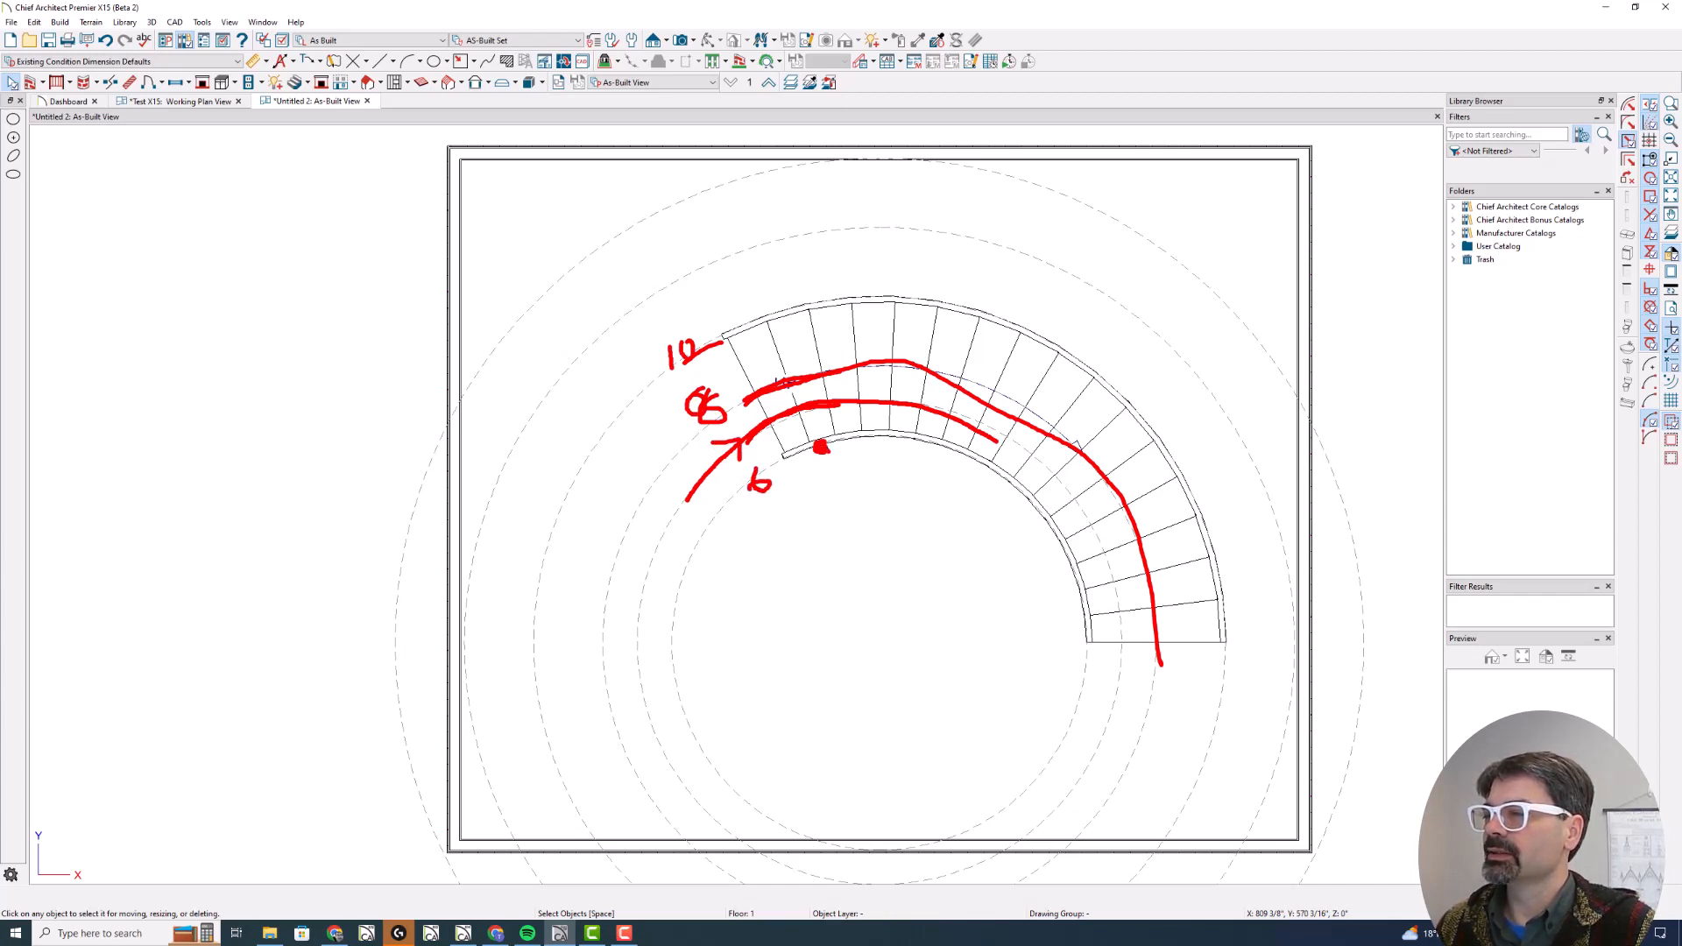
key("Escape")
Compare the staircase's radius for the Center Line, Walk Line and Inner Arc radius references in its specification
left_click(866, 346)
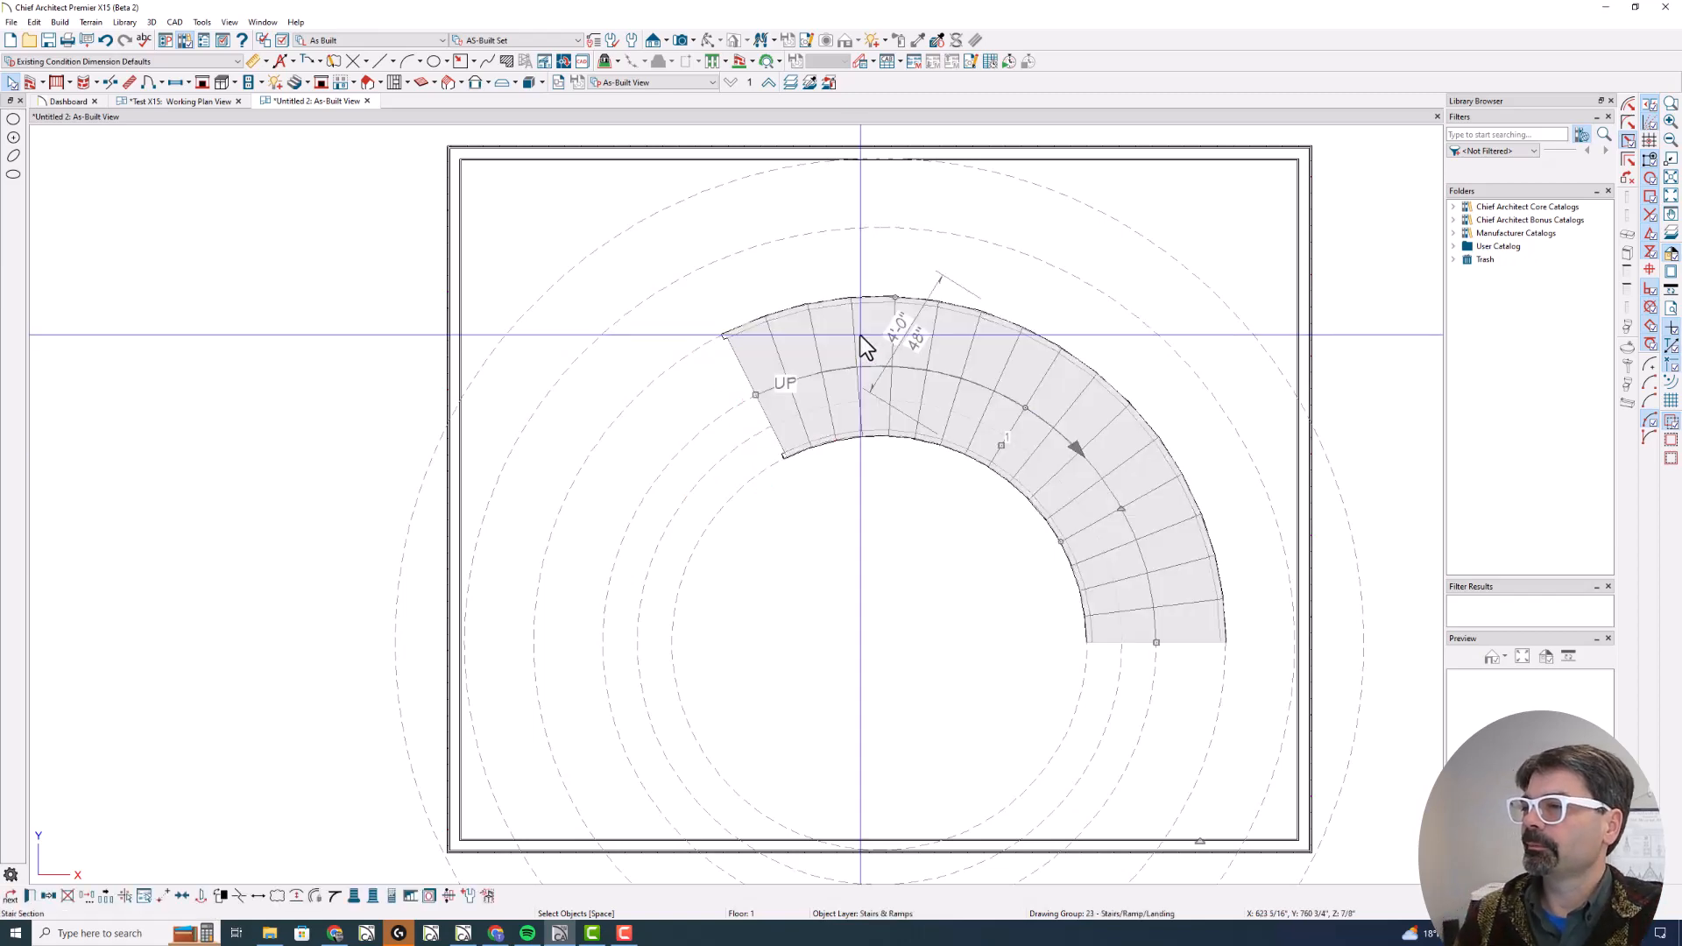
double_click(861, 337)
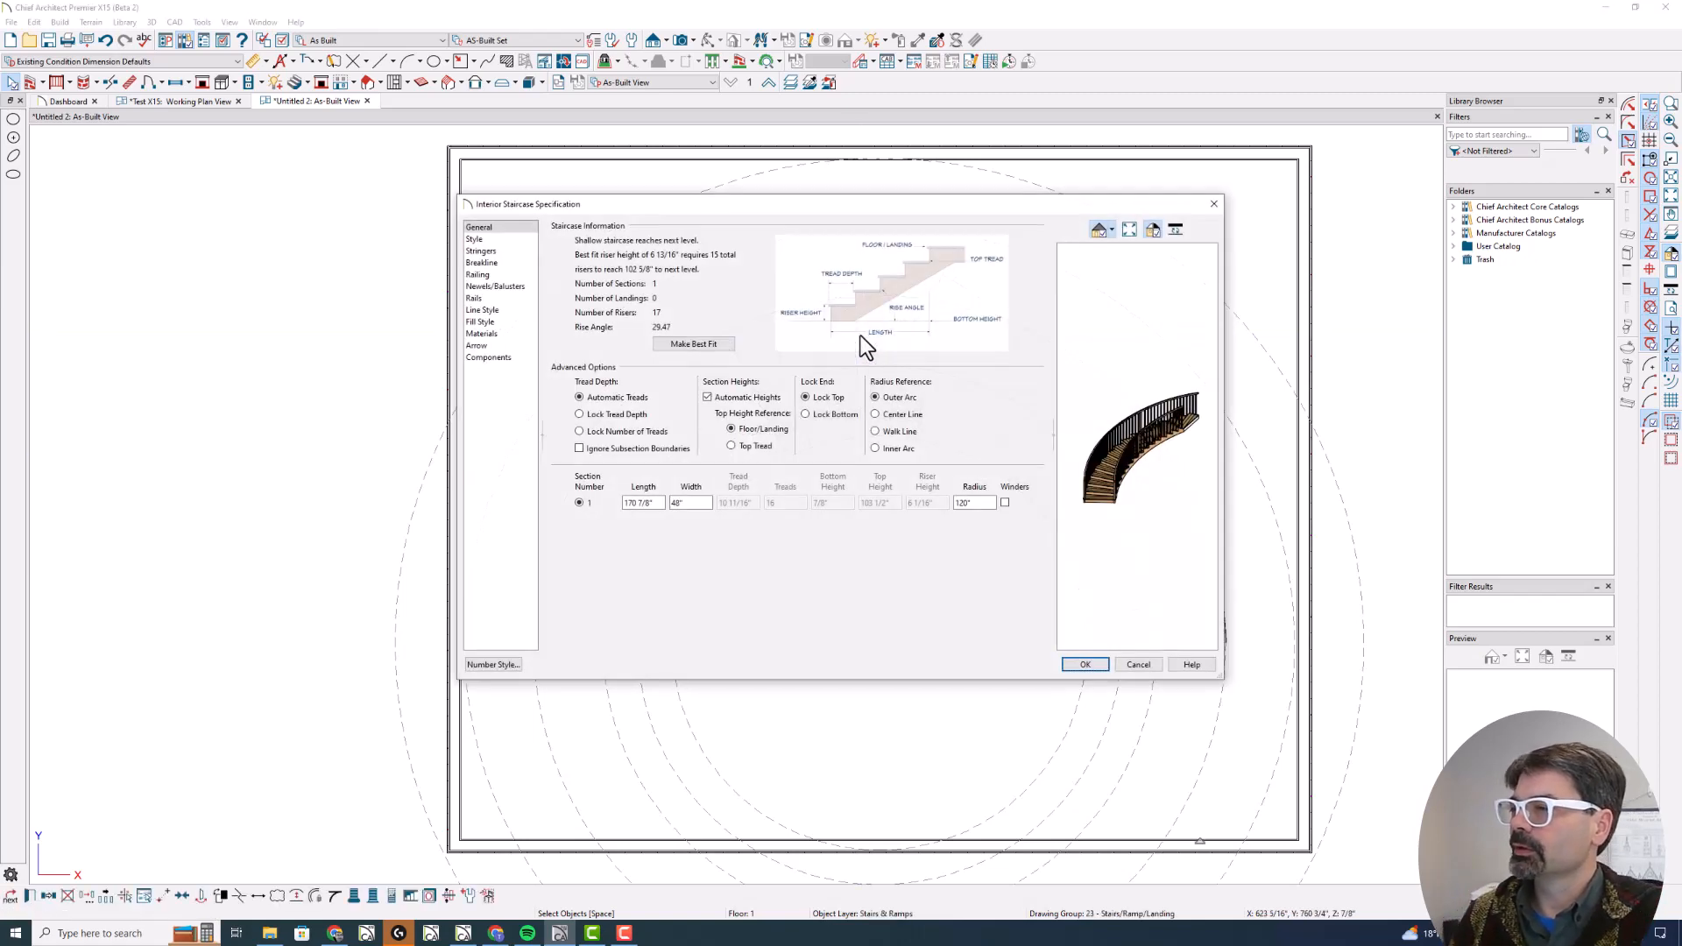
left_click(890, 414)
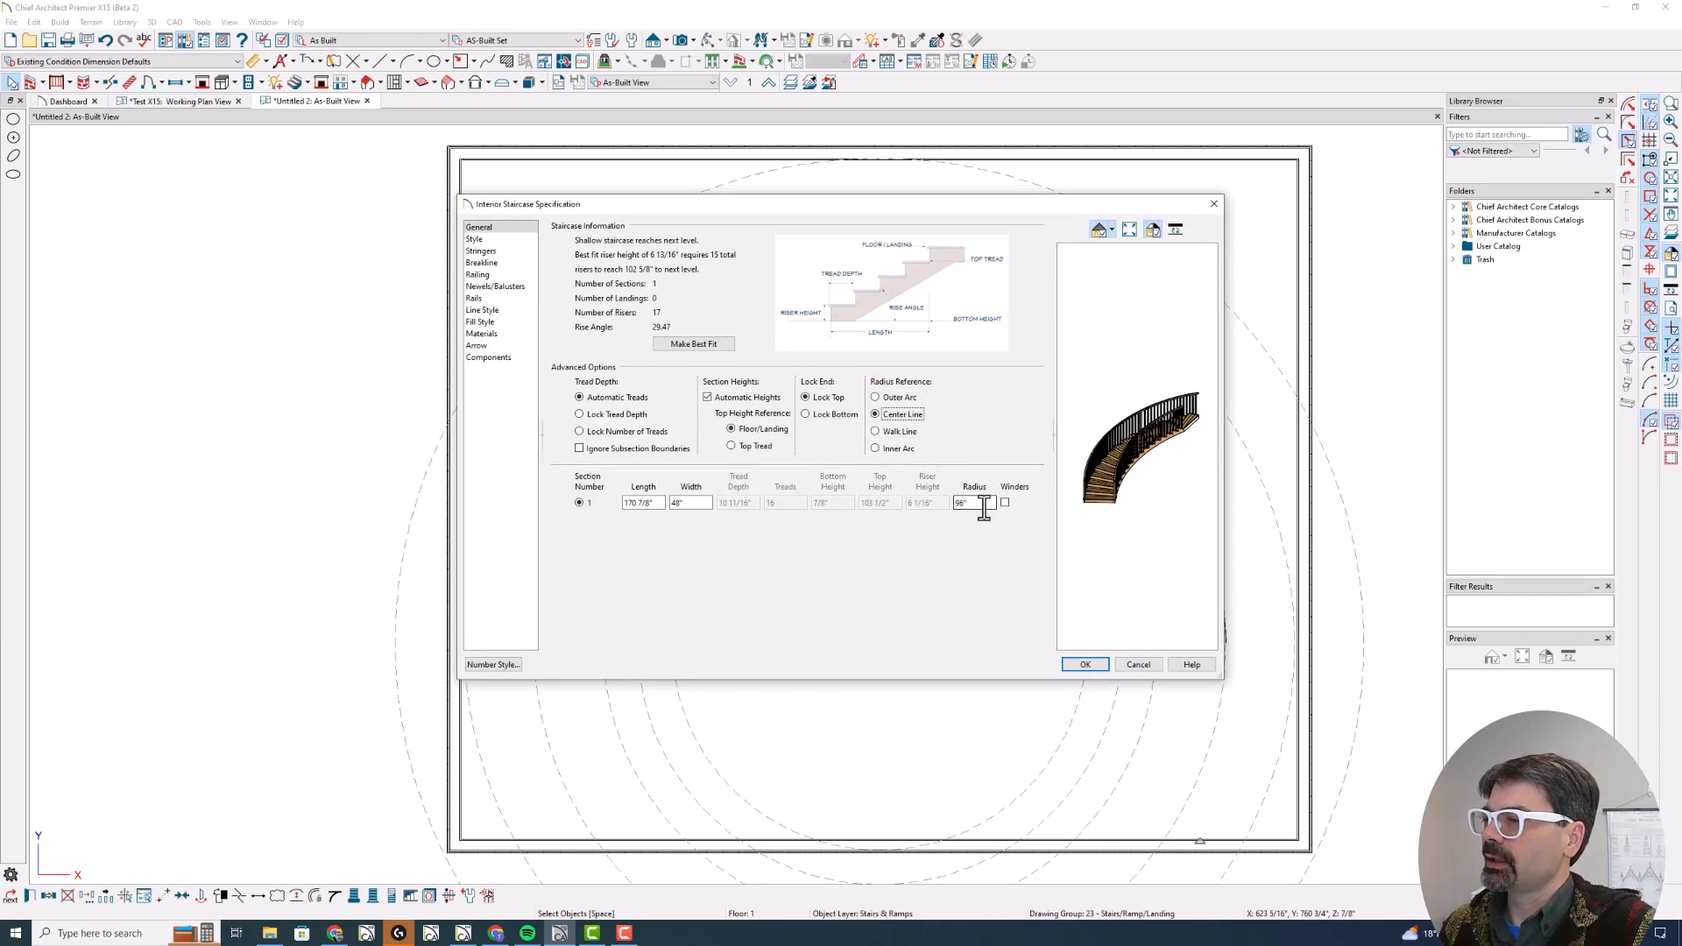
left_click(897, 433)
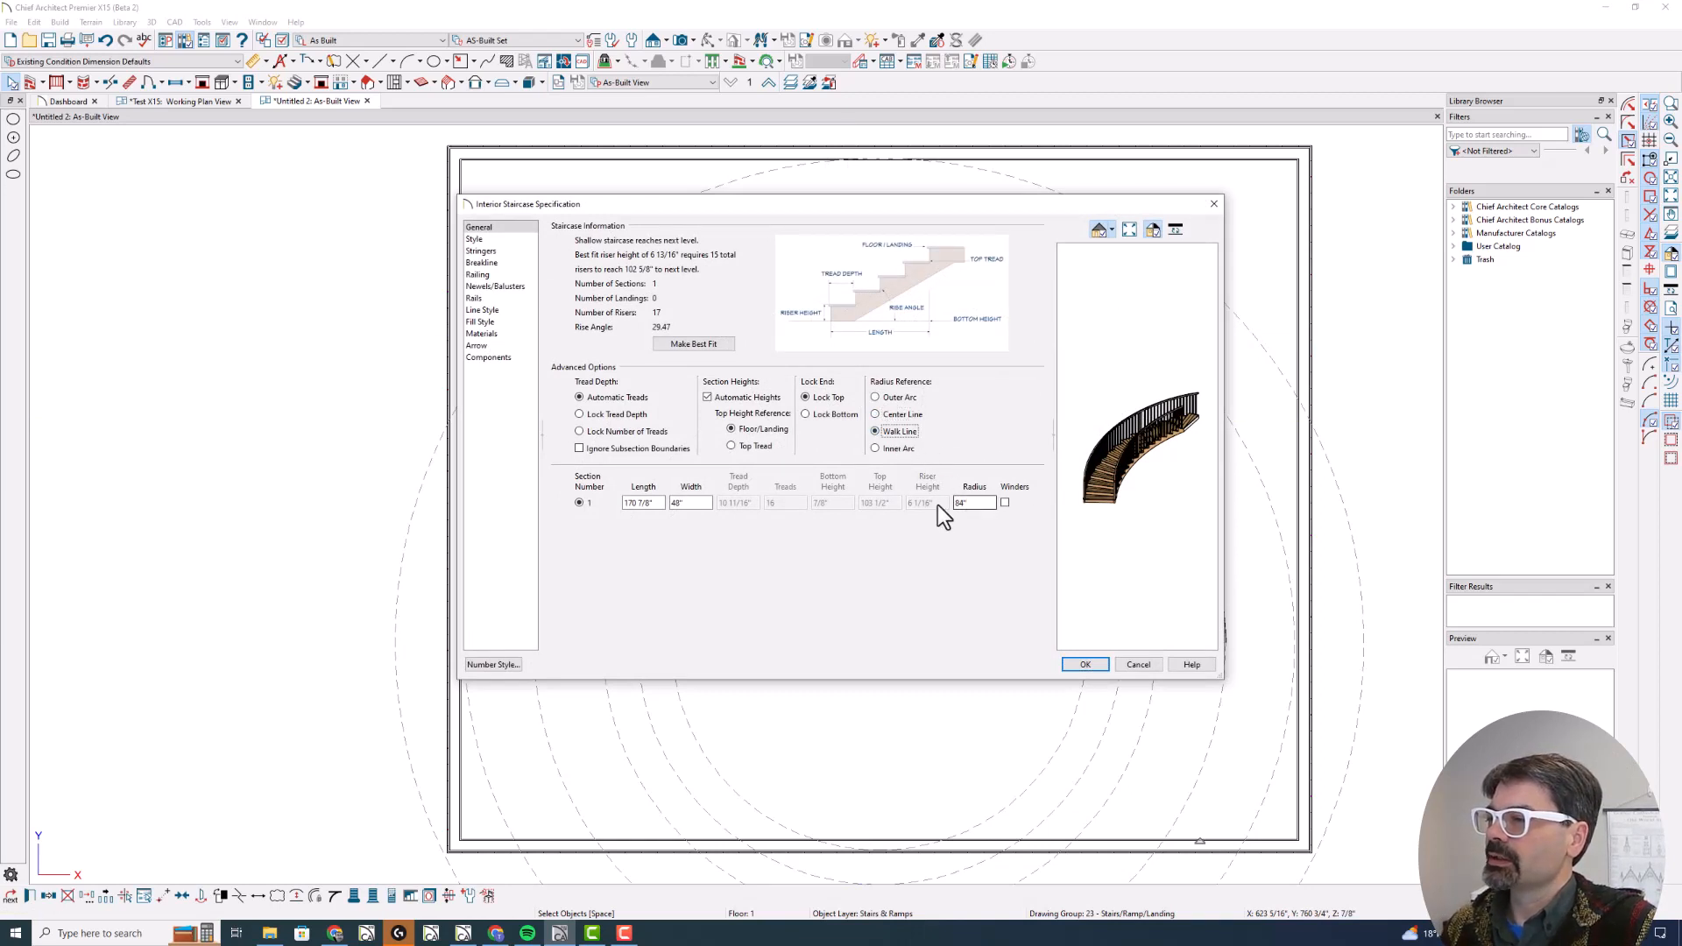
left_click(898, 448)
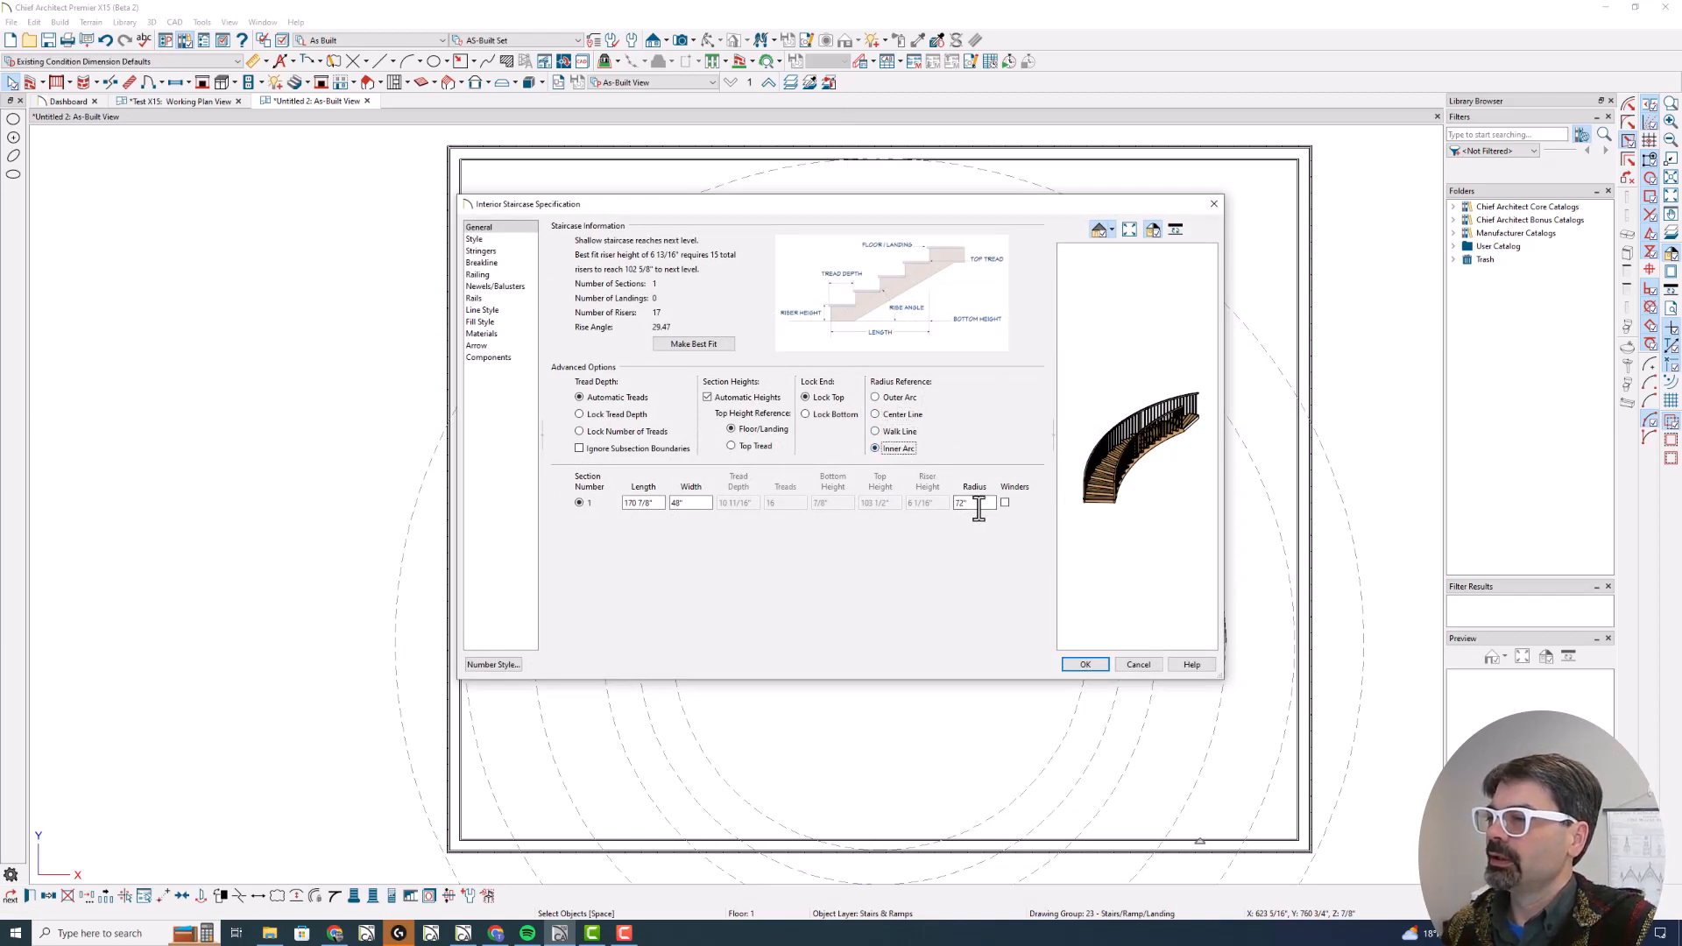
Set the staircase's radius to 120 inches, measured to the center line, and check its Lock End setting
left_click(897, 417)
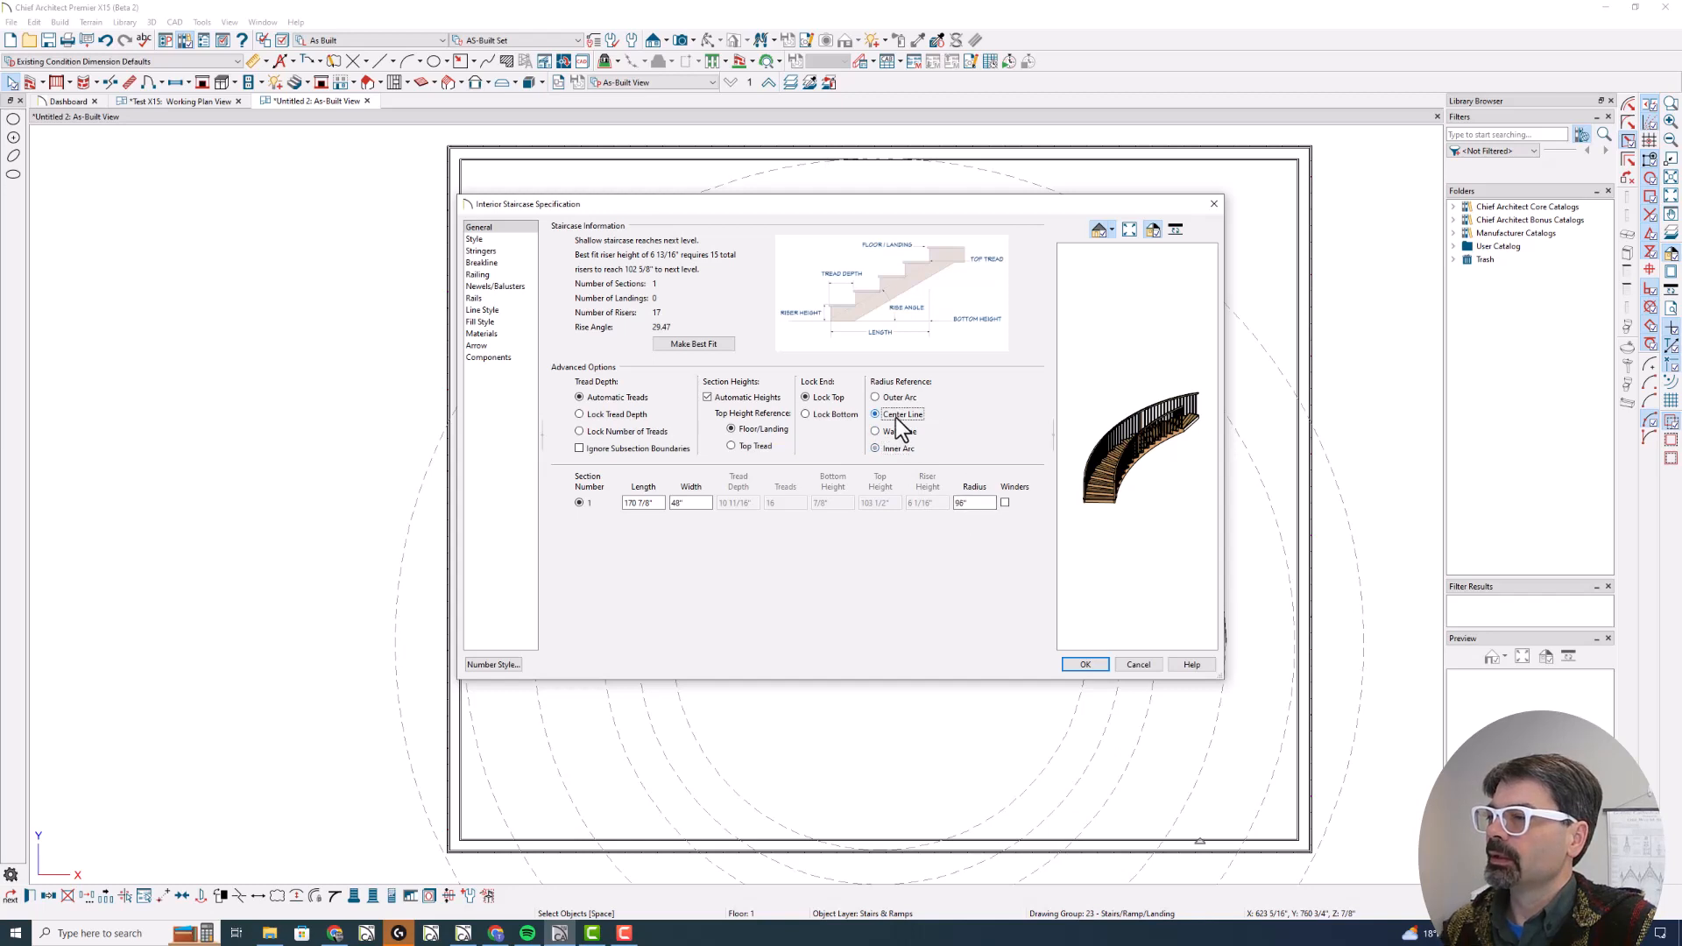
double_click(993, 507)
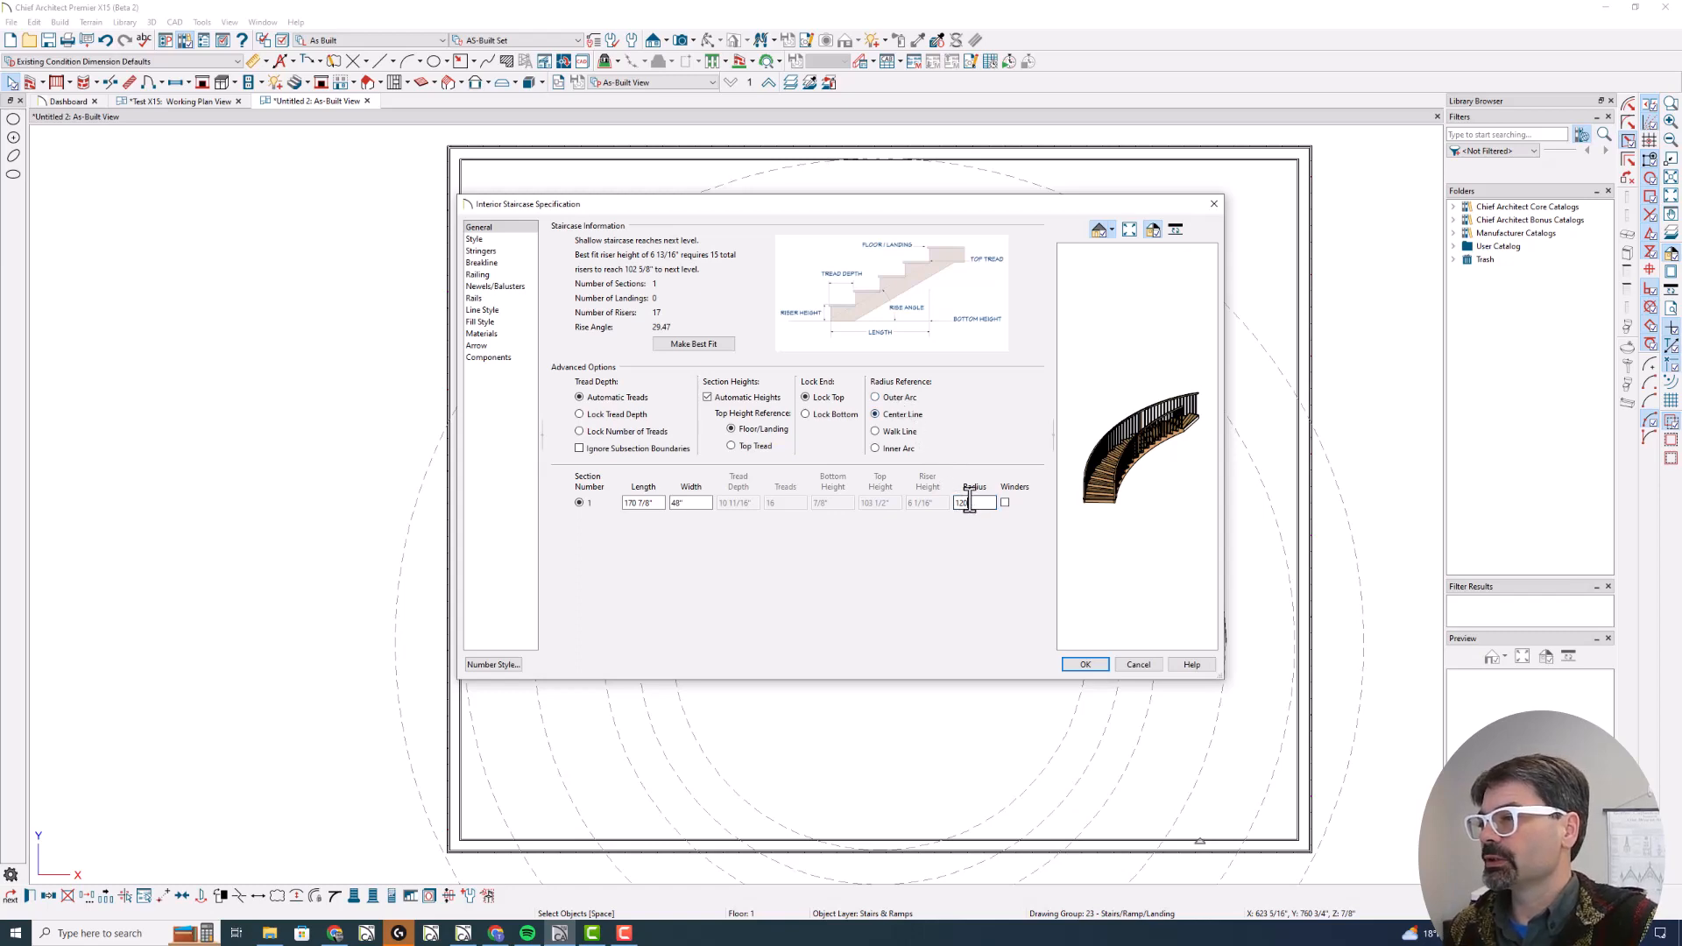
left_click(1086, 665)
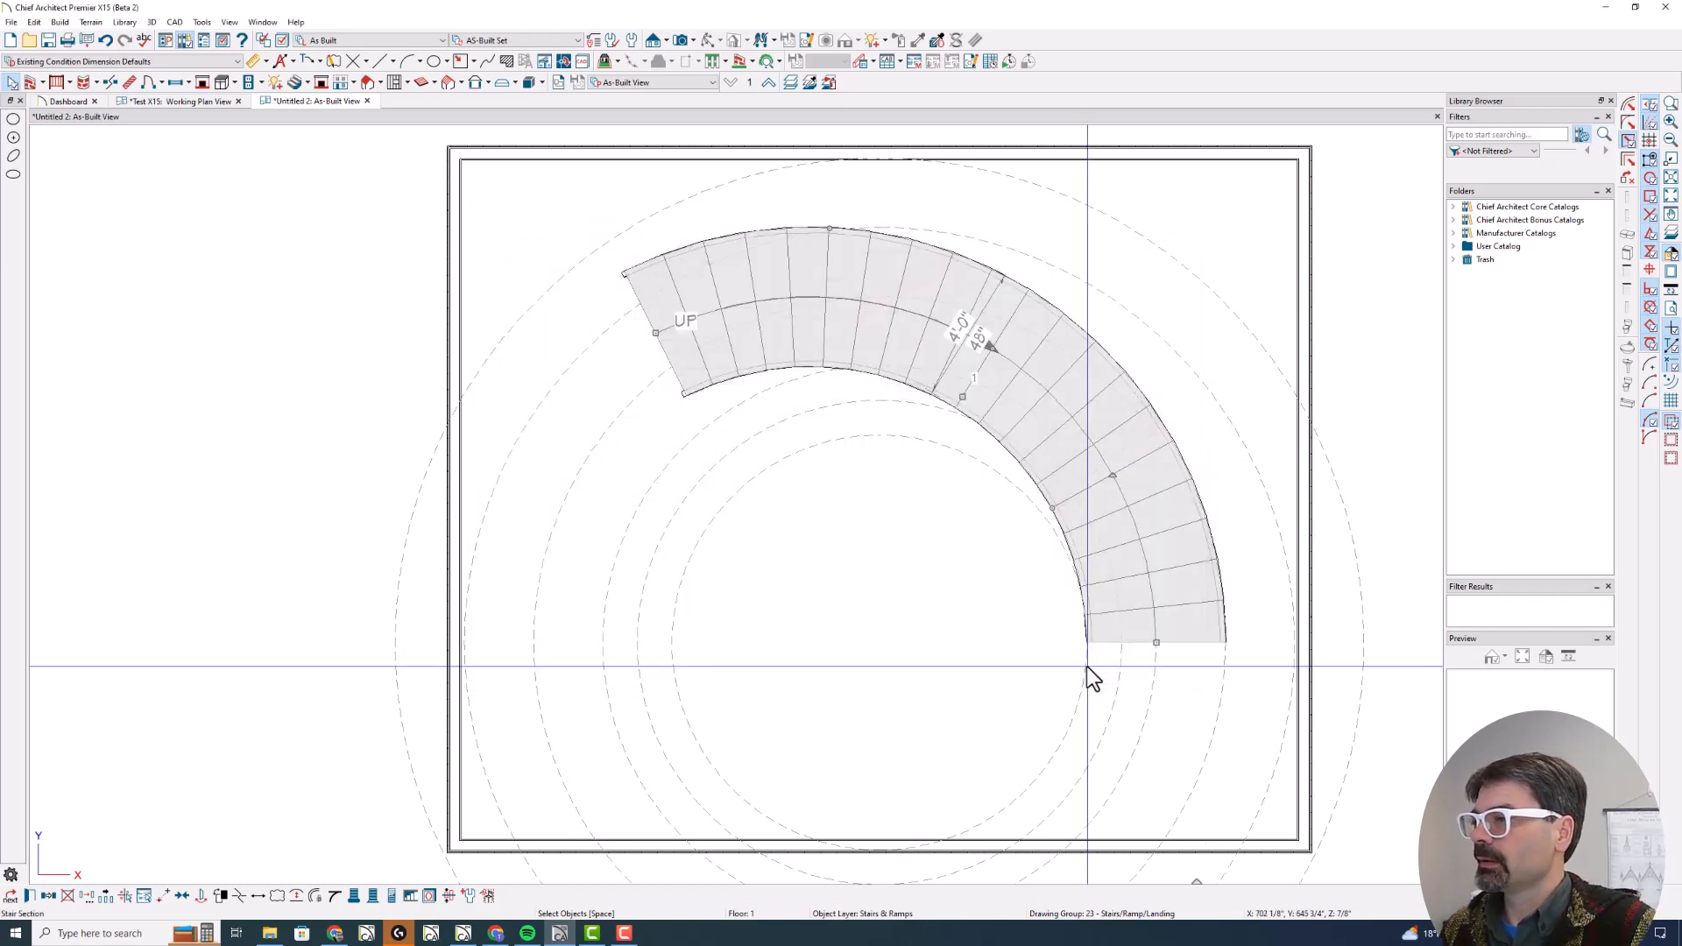
double_click(1055, 543)
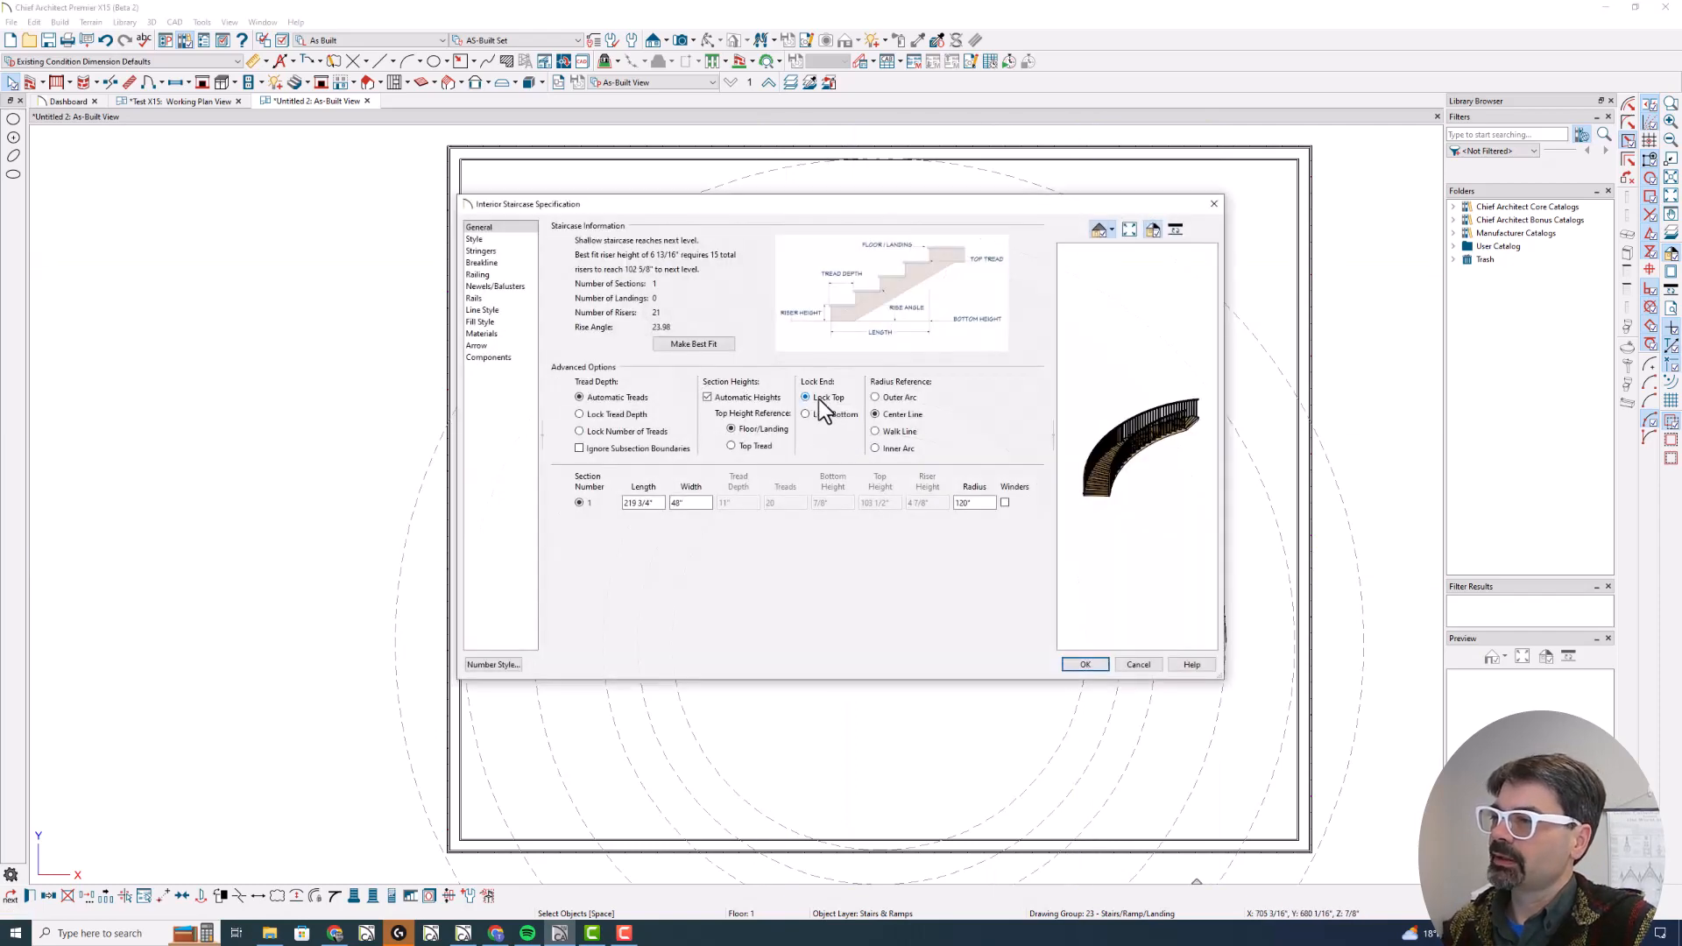
key("Return")
left_click_drag(1149, 642, 1158, 649)
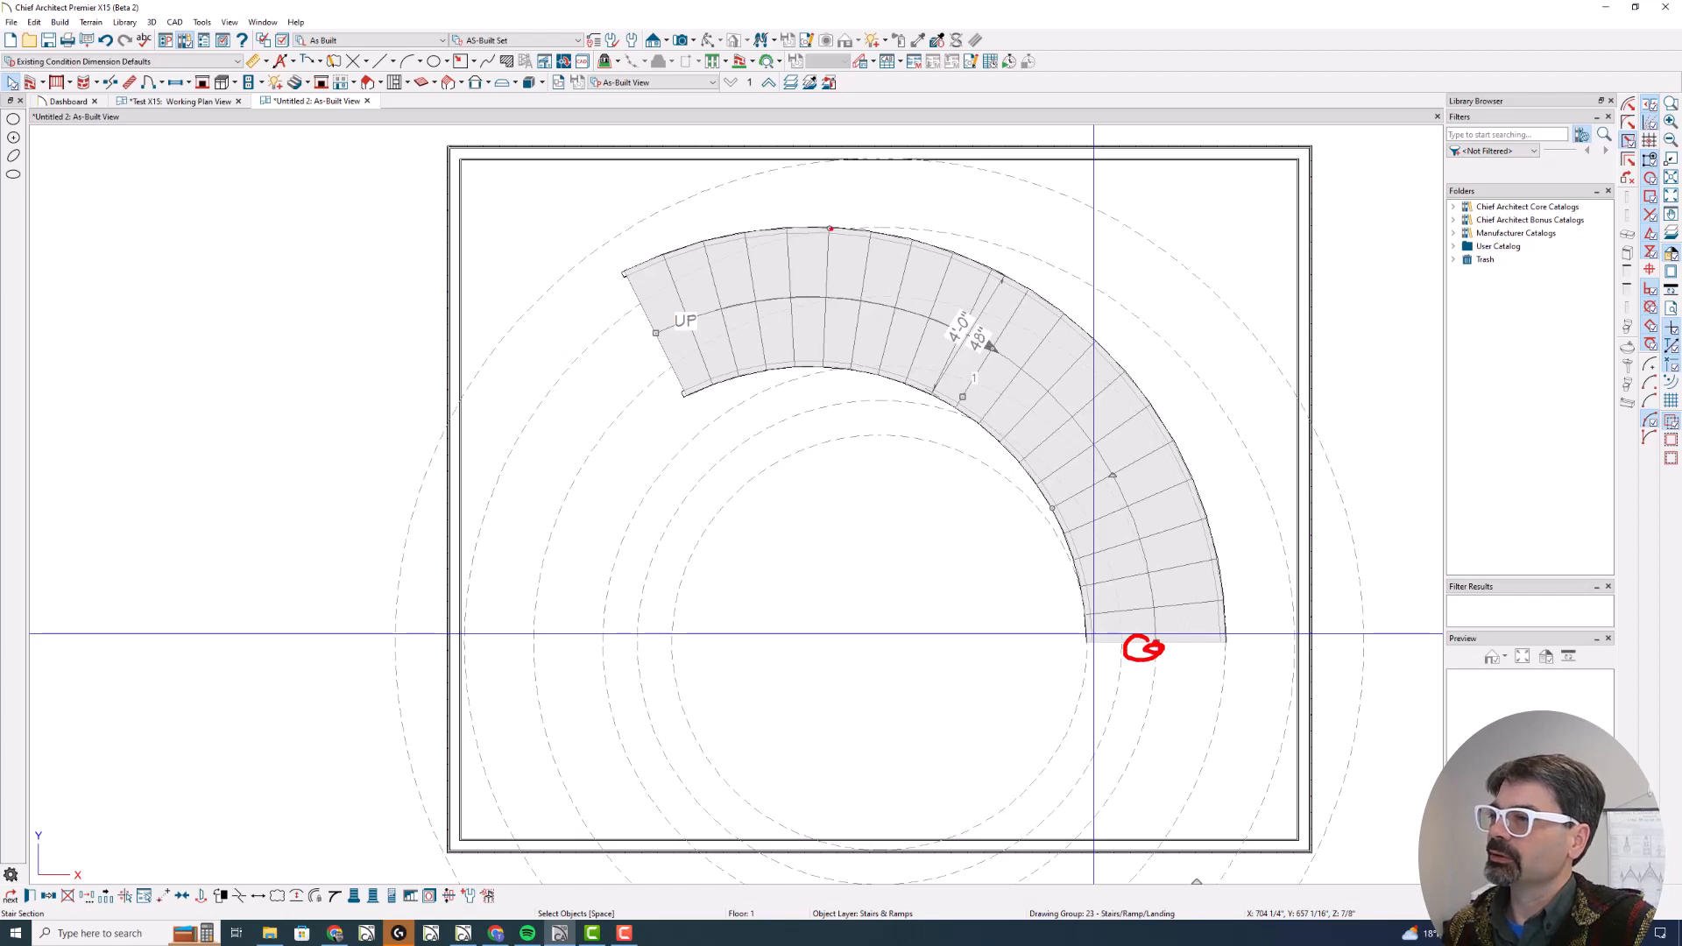
mouse_move(838, 226)
left_mouse_down()
mouse_move(975, 255)
mouse_move(1017, 291)
left_mouse_up()
mouse_move(755, 305)
left_mouse_down()
mouse_move(929, 323)
mouse_move(1109, 449)
mouse_move(1161, 646)
left_mouse_up()
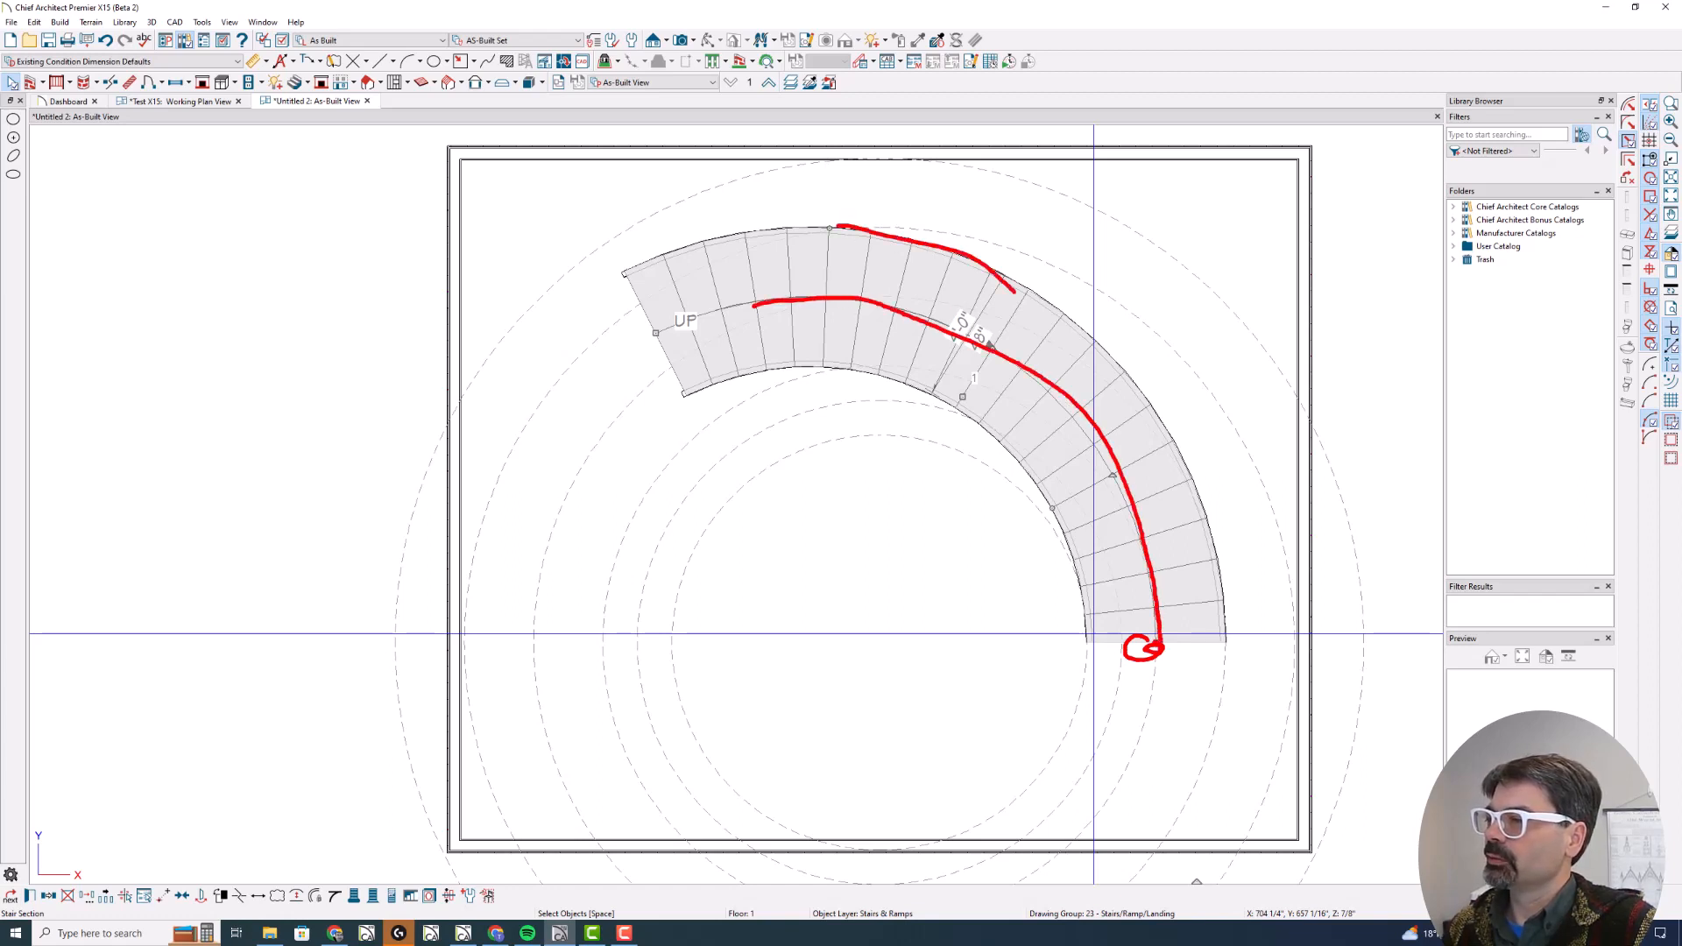
key("Escape")
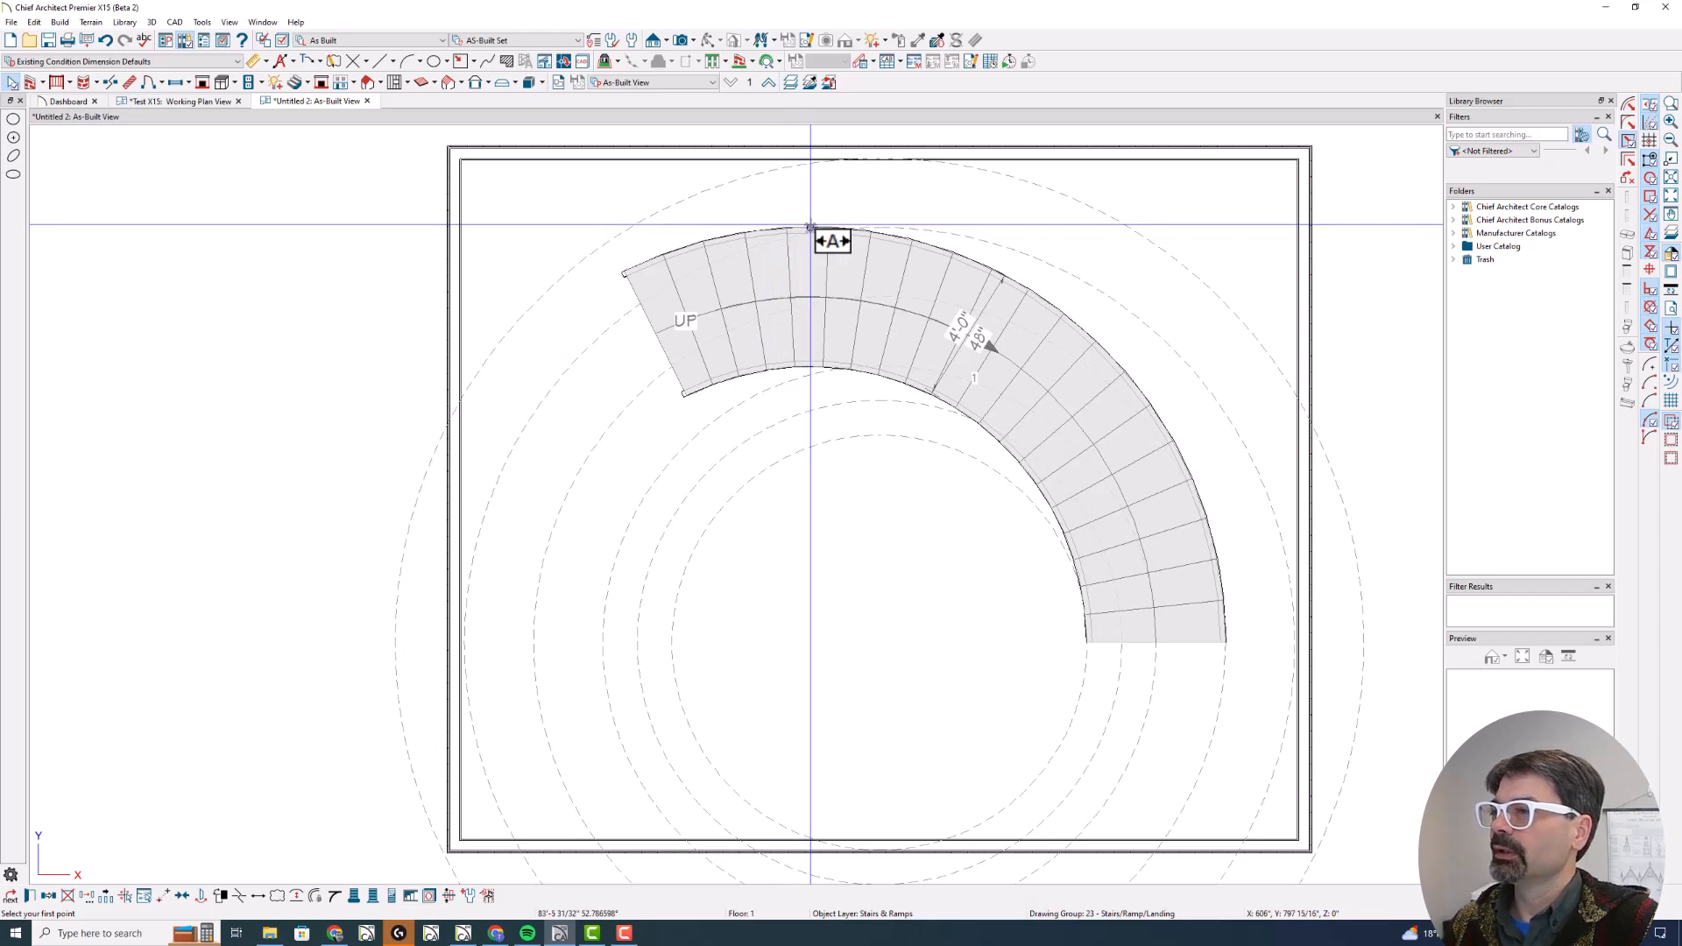
Try to move the staircase point to point from the top of its outer arc to the top of the 240-inch-diameter circle
left_click(810, 227)
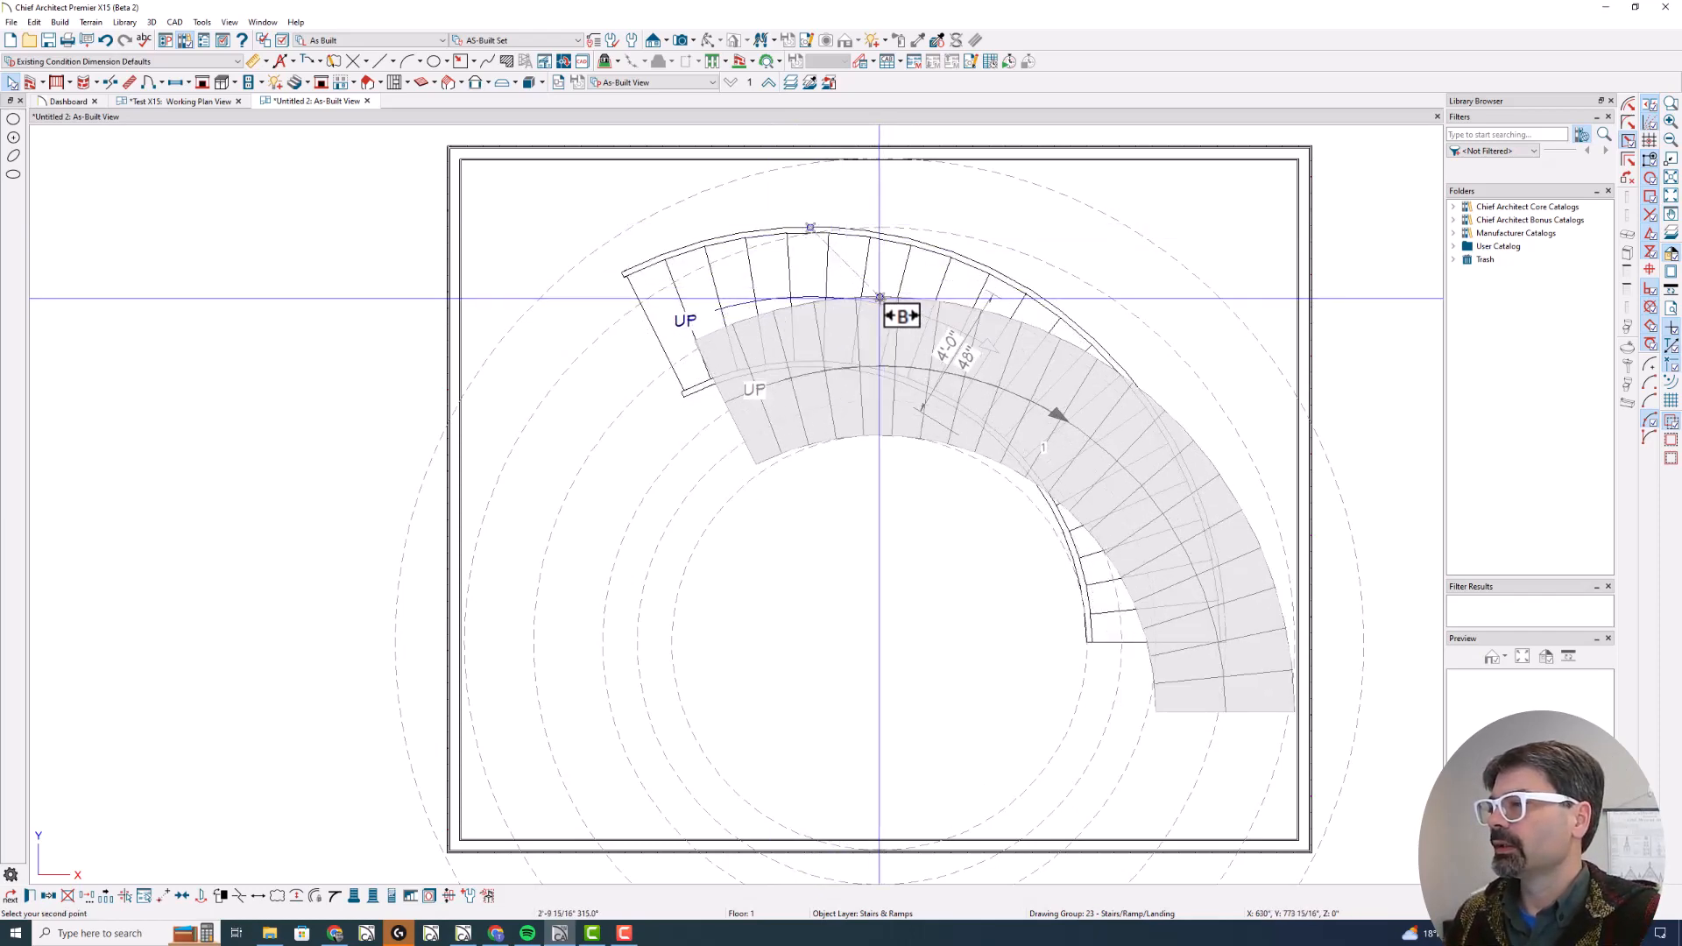
left_click(791, 308)
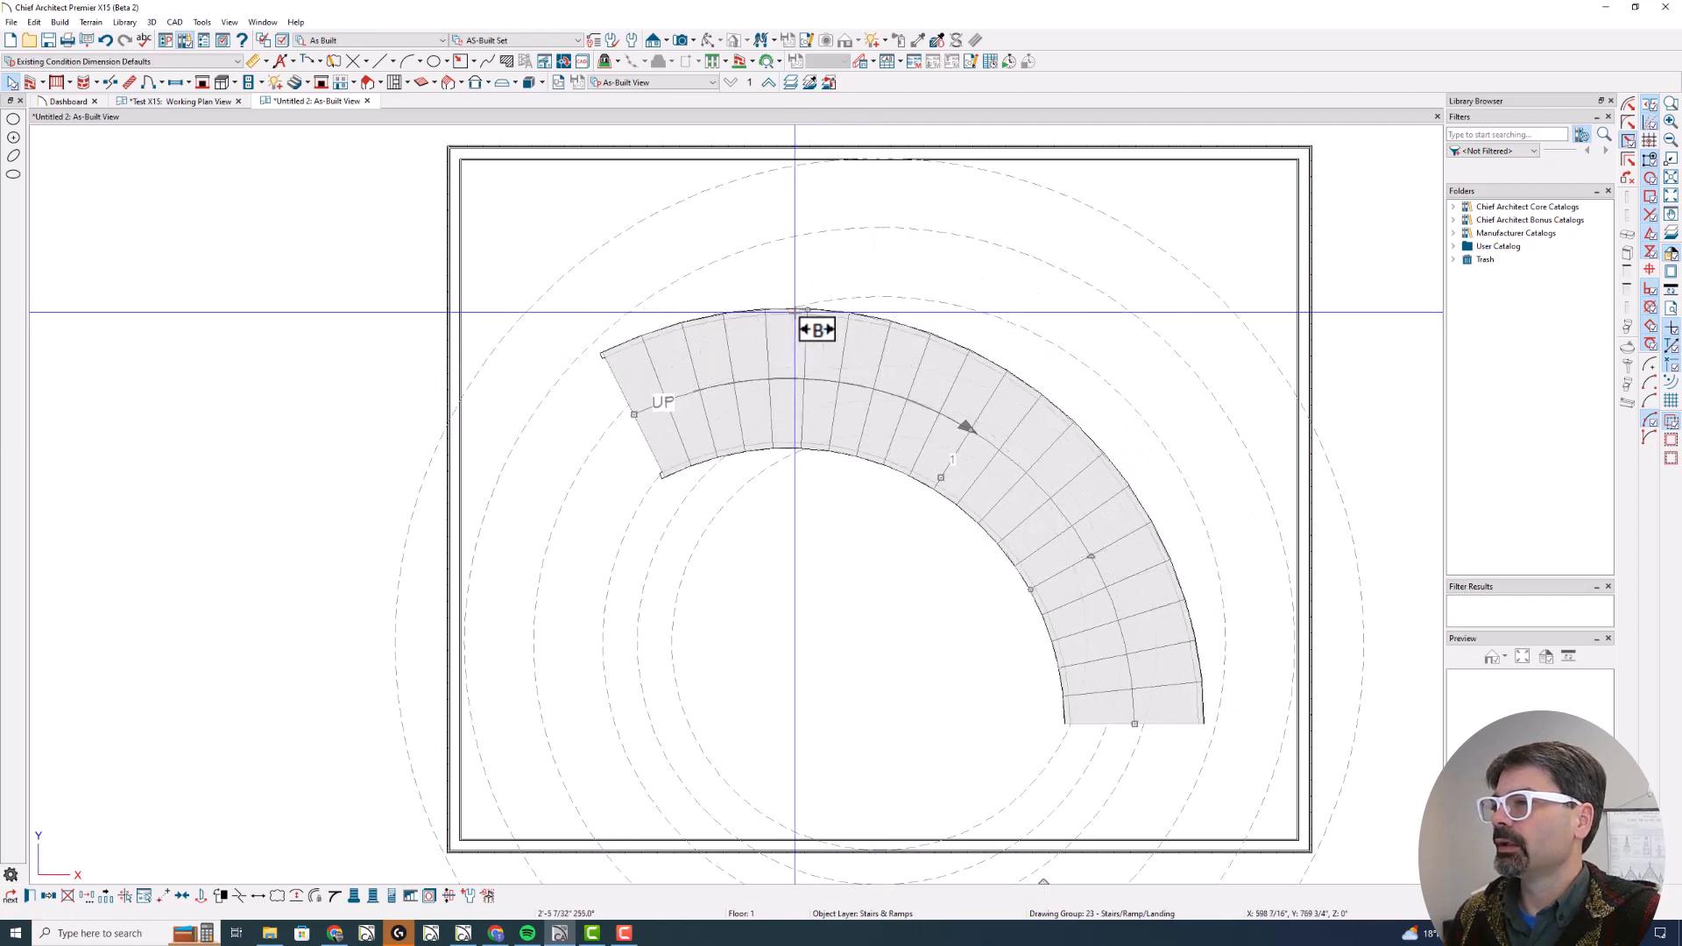
double_click(843, 351)
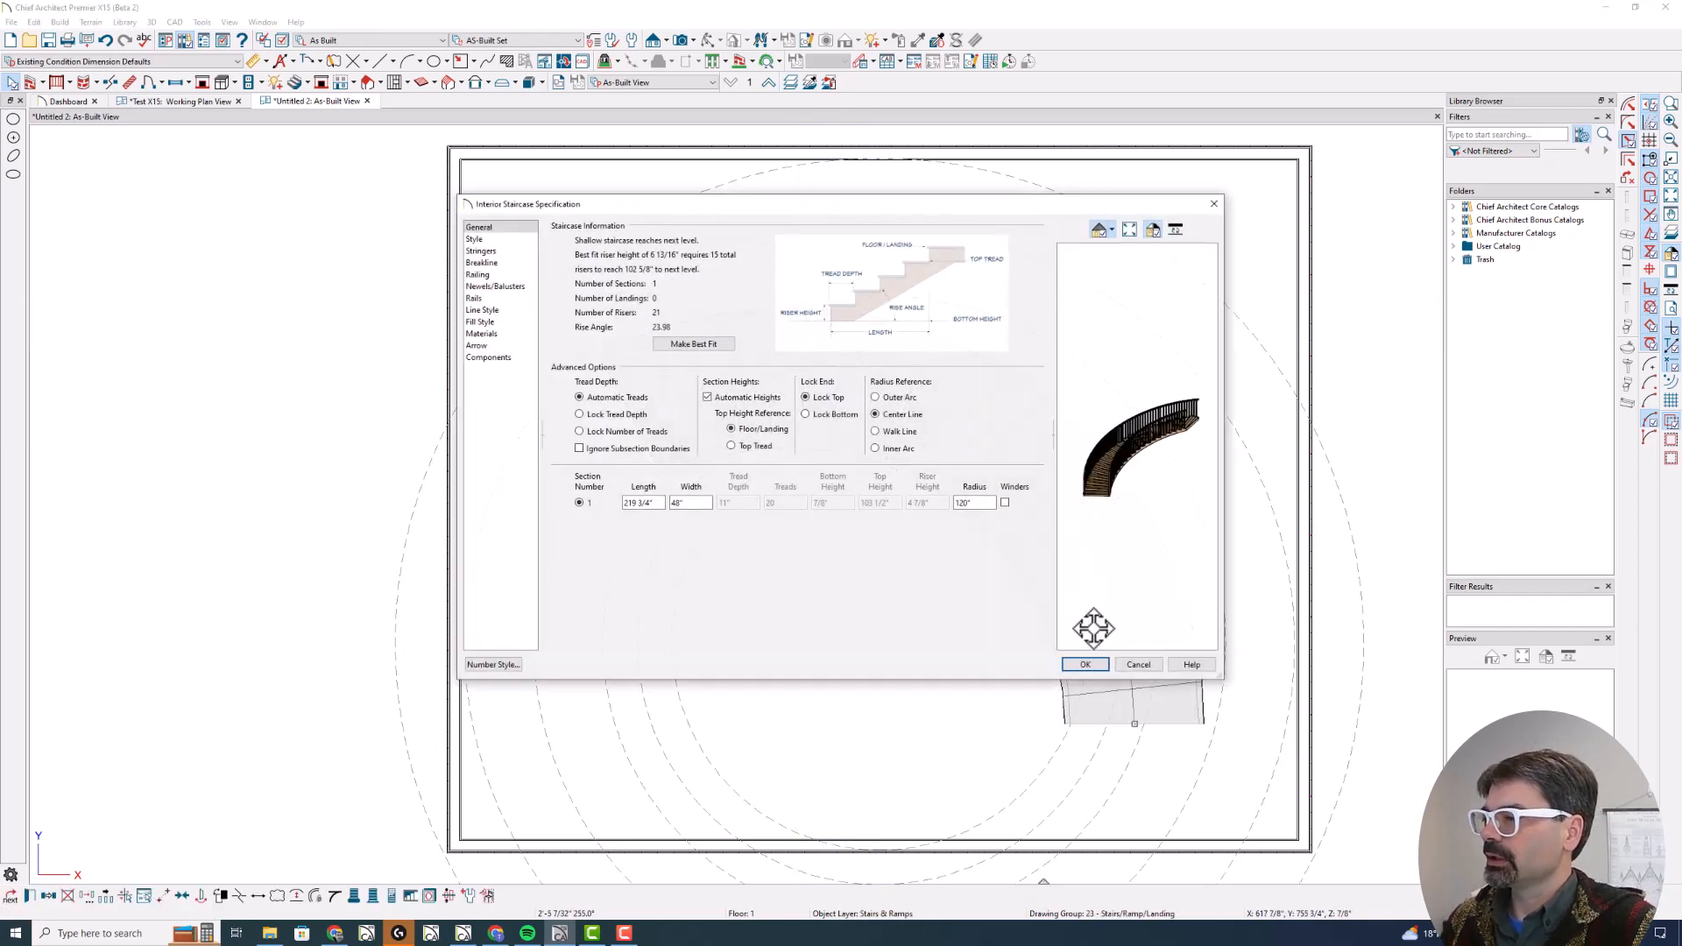
left_click(1084, 664)
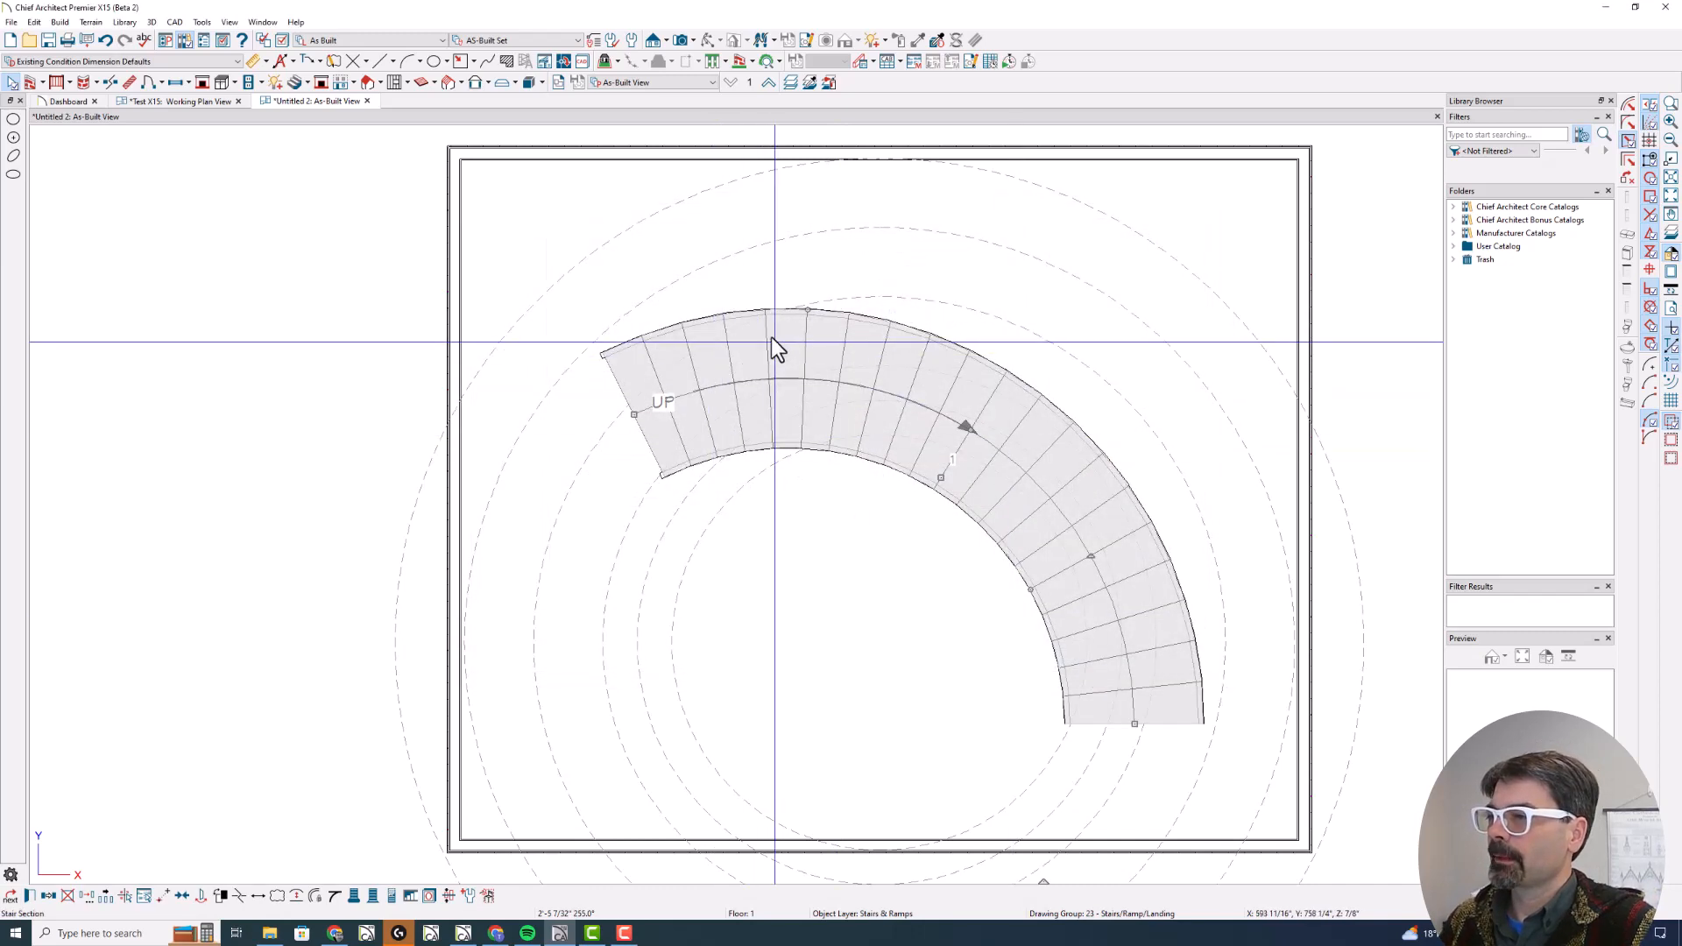
Place the top of the staircase's outer arc on the top of the 240-inch-diameter circle, and check its center line radius
key("2")
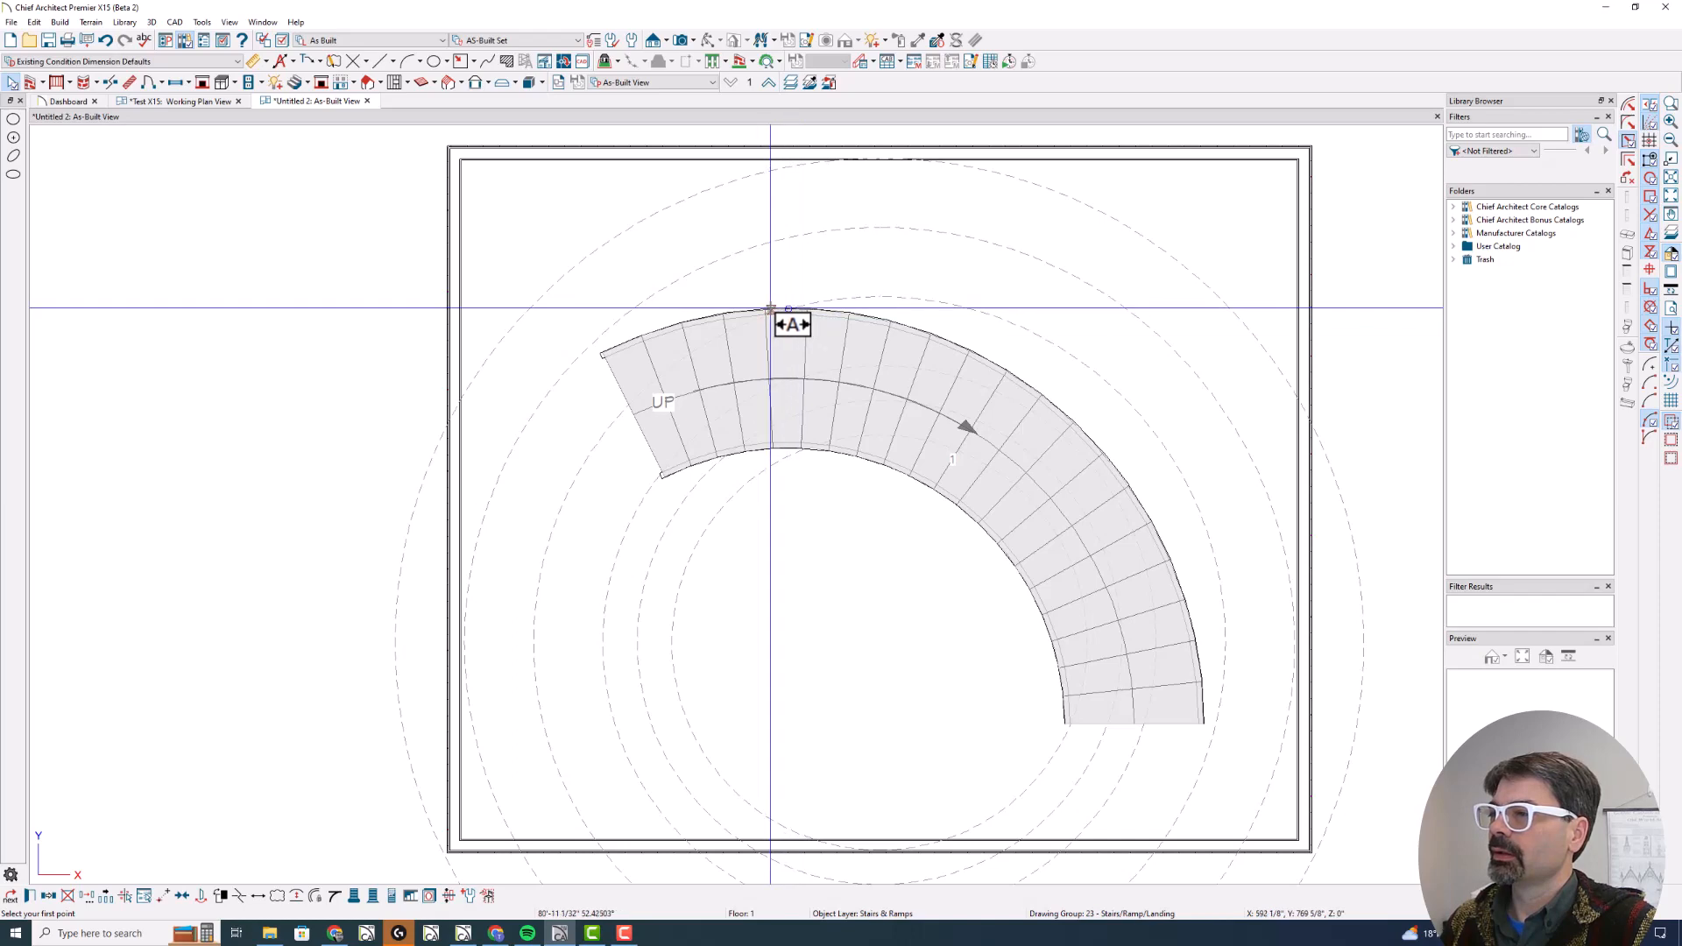
left_click_drag(771, 308, 677, 296)
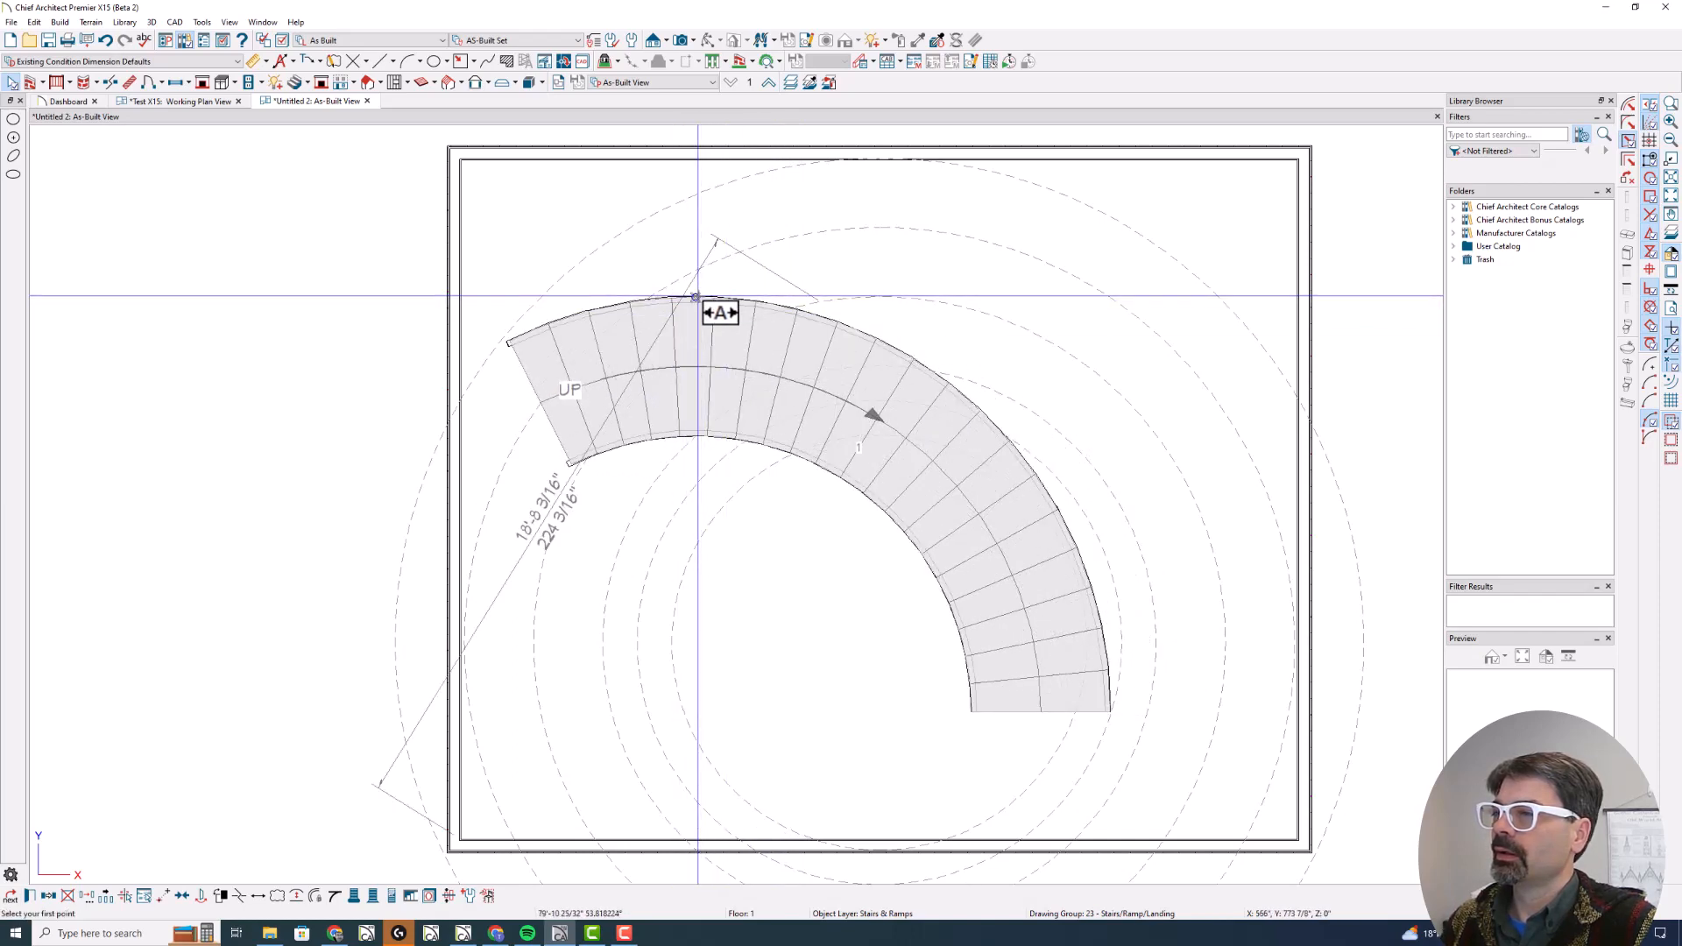
left_click(696, 297)
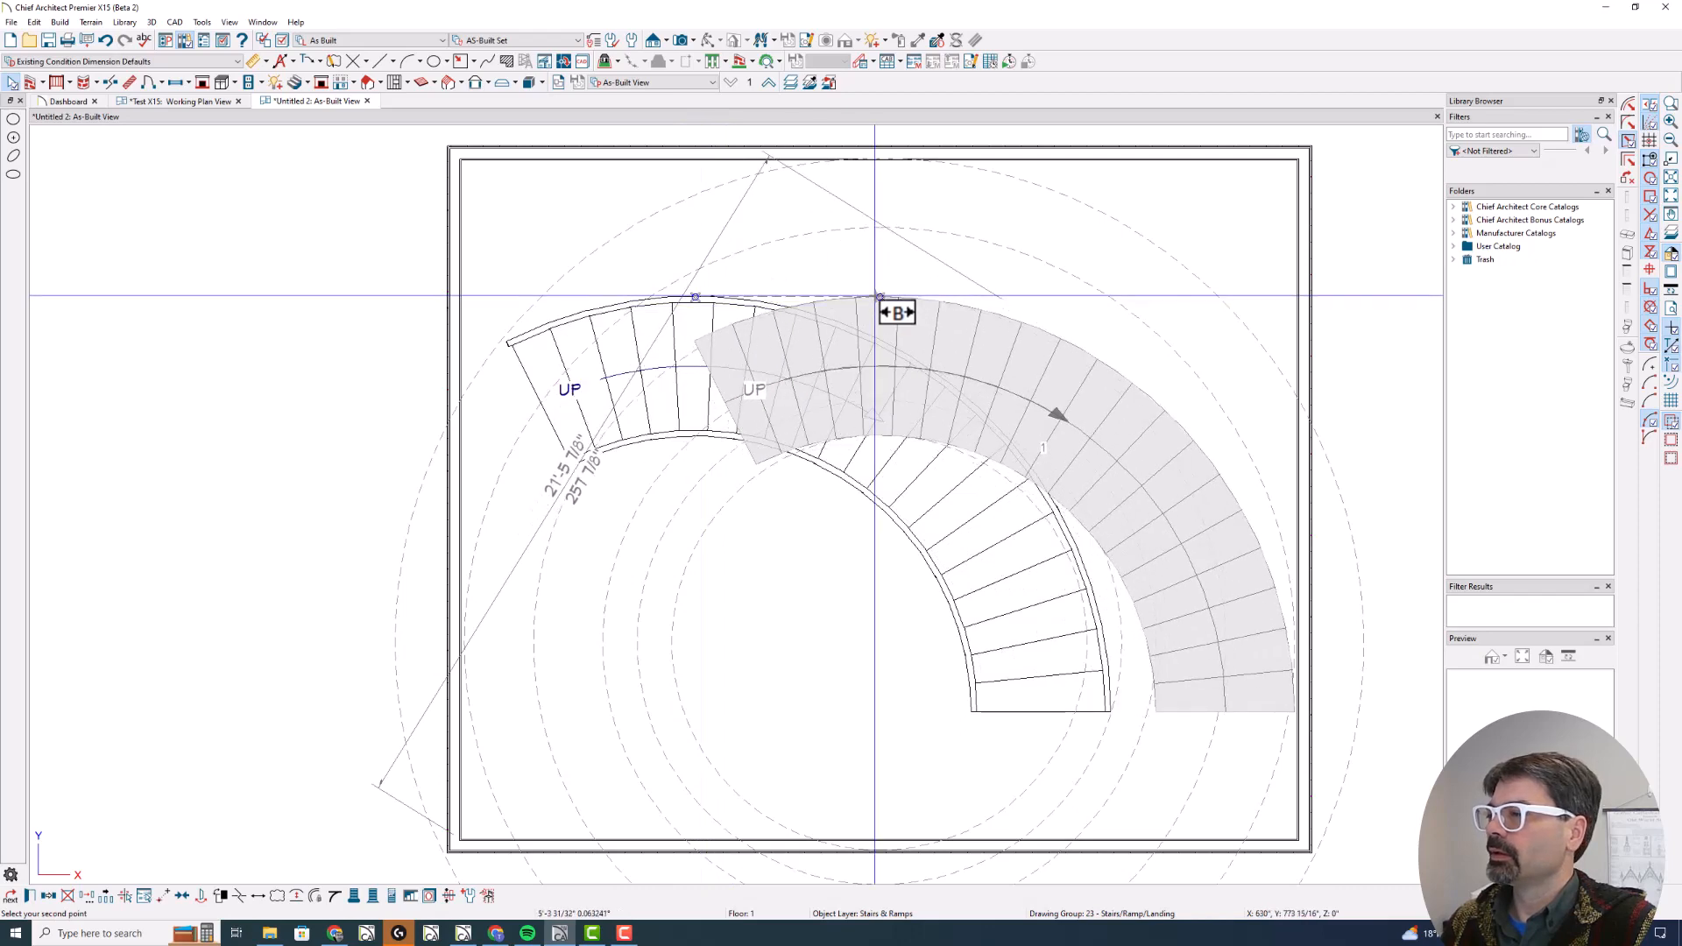
left_click(879, 297)
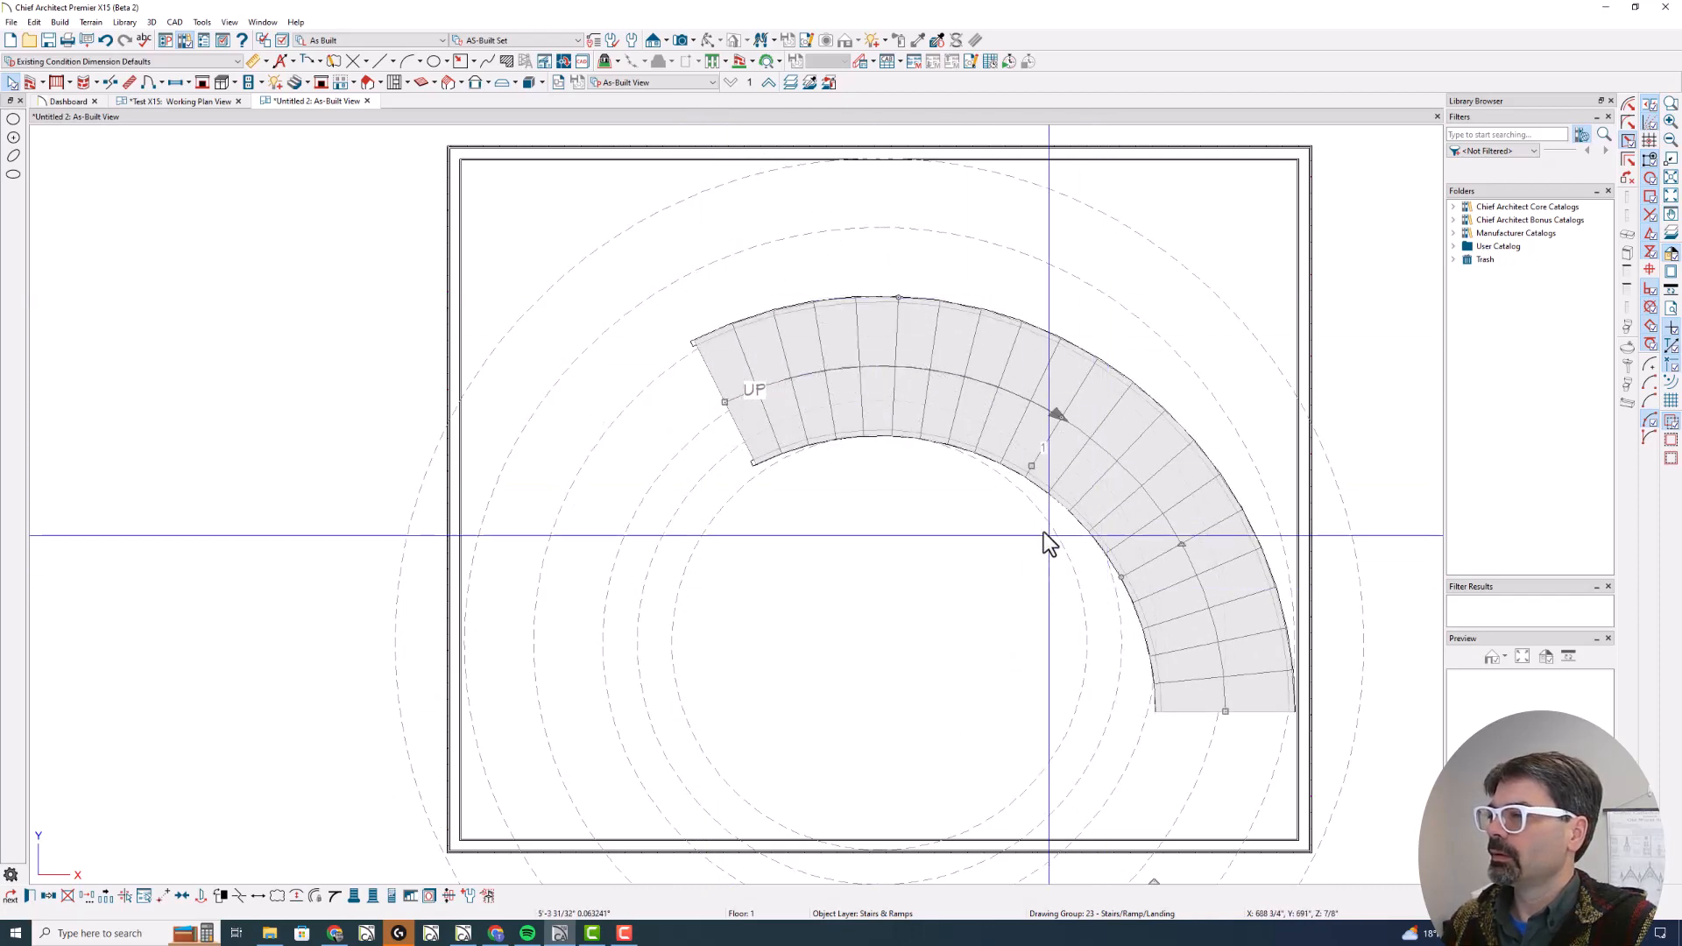
key("ctrl+e")
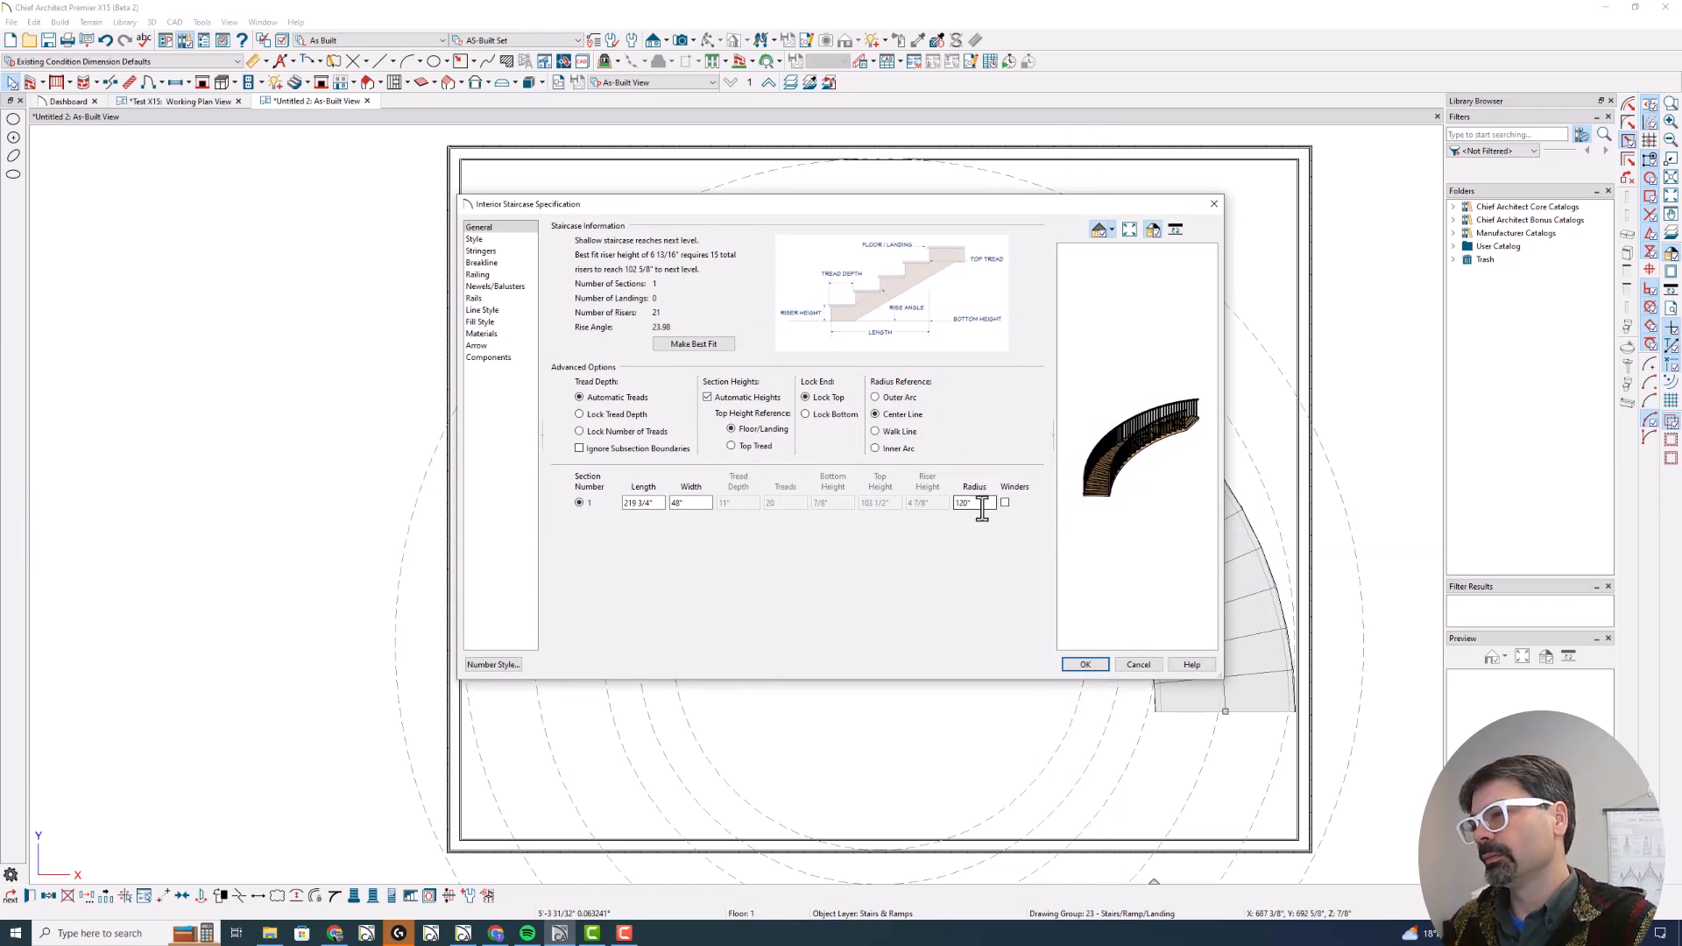
left_click(1087, 665)
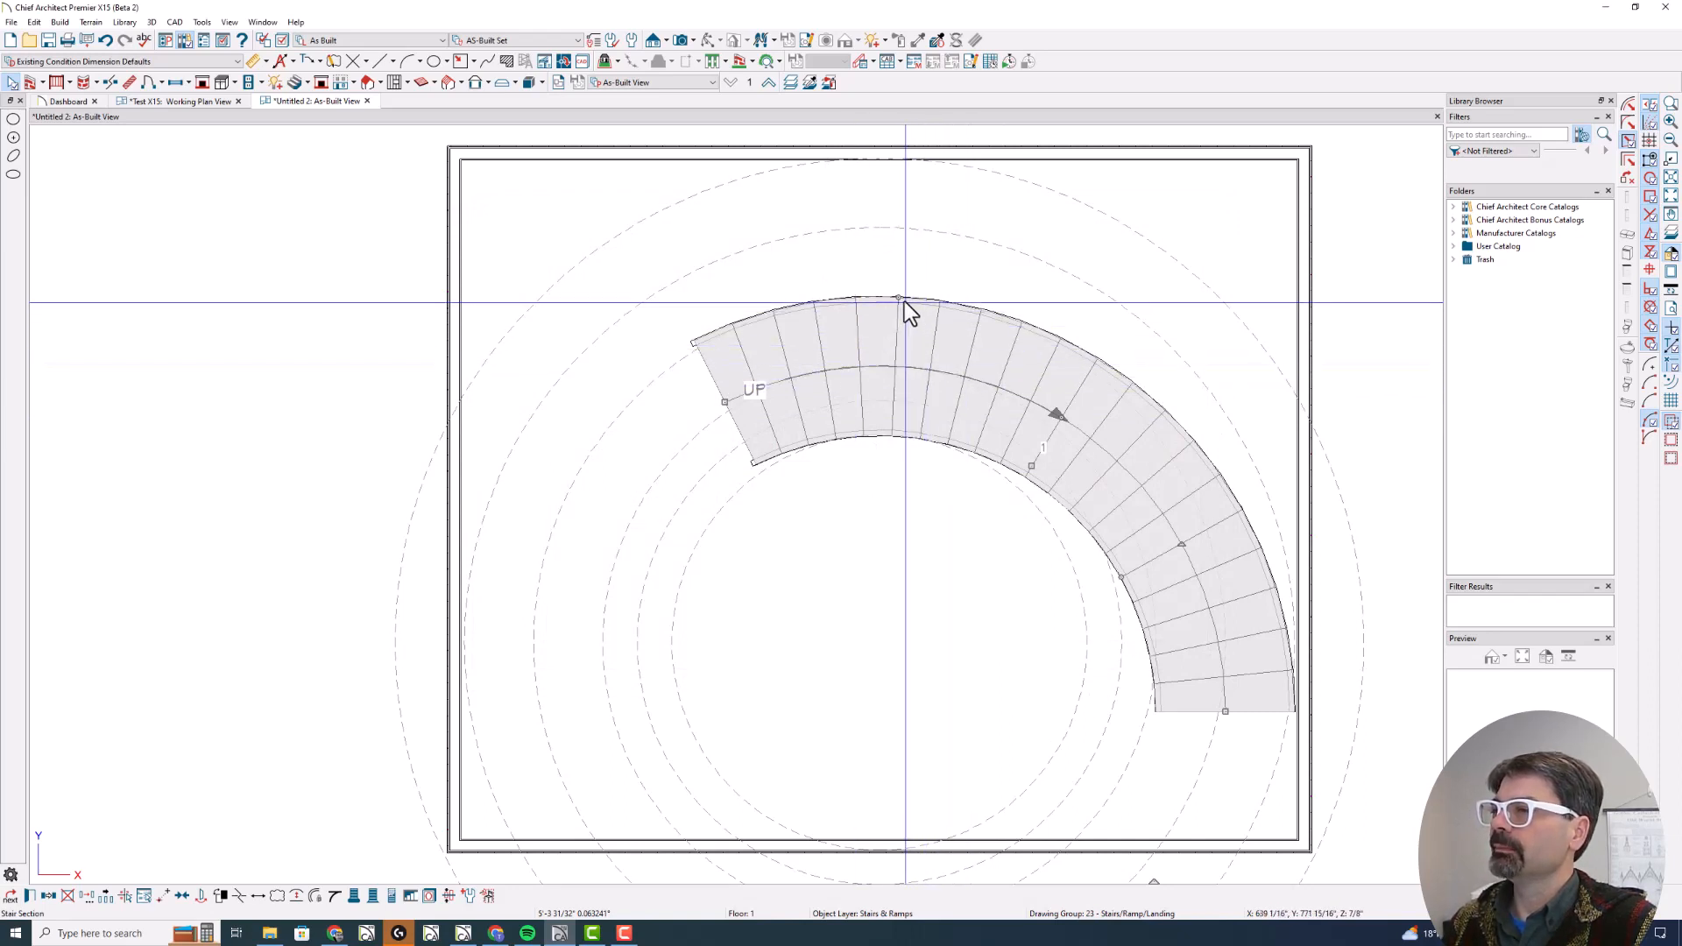
Move the staircase by its outer arc's top to the top of the next larger circle, aligning its center line with the 240-inch-diameter circle
key("2")
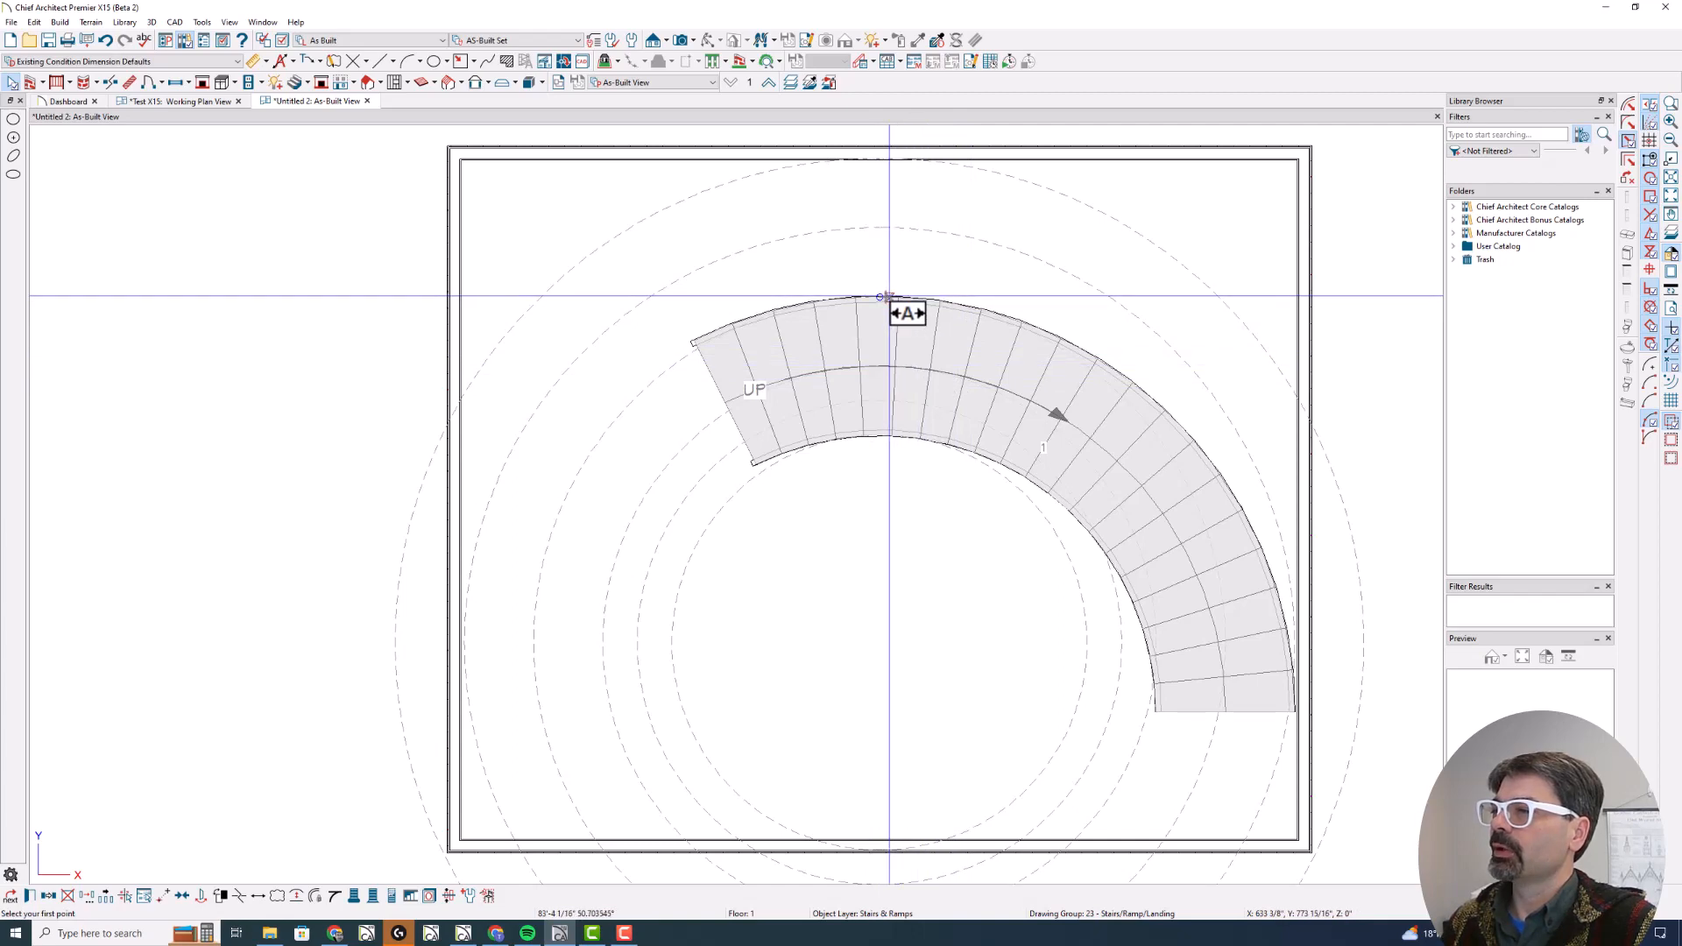
left_click(881, 297)
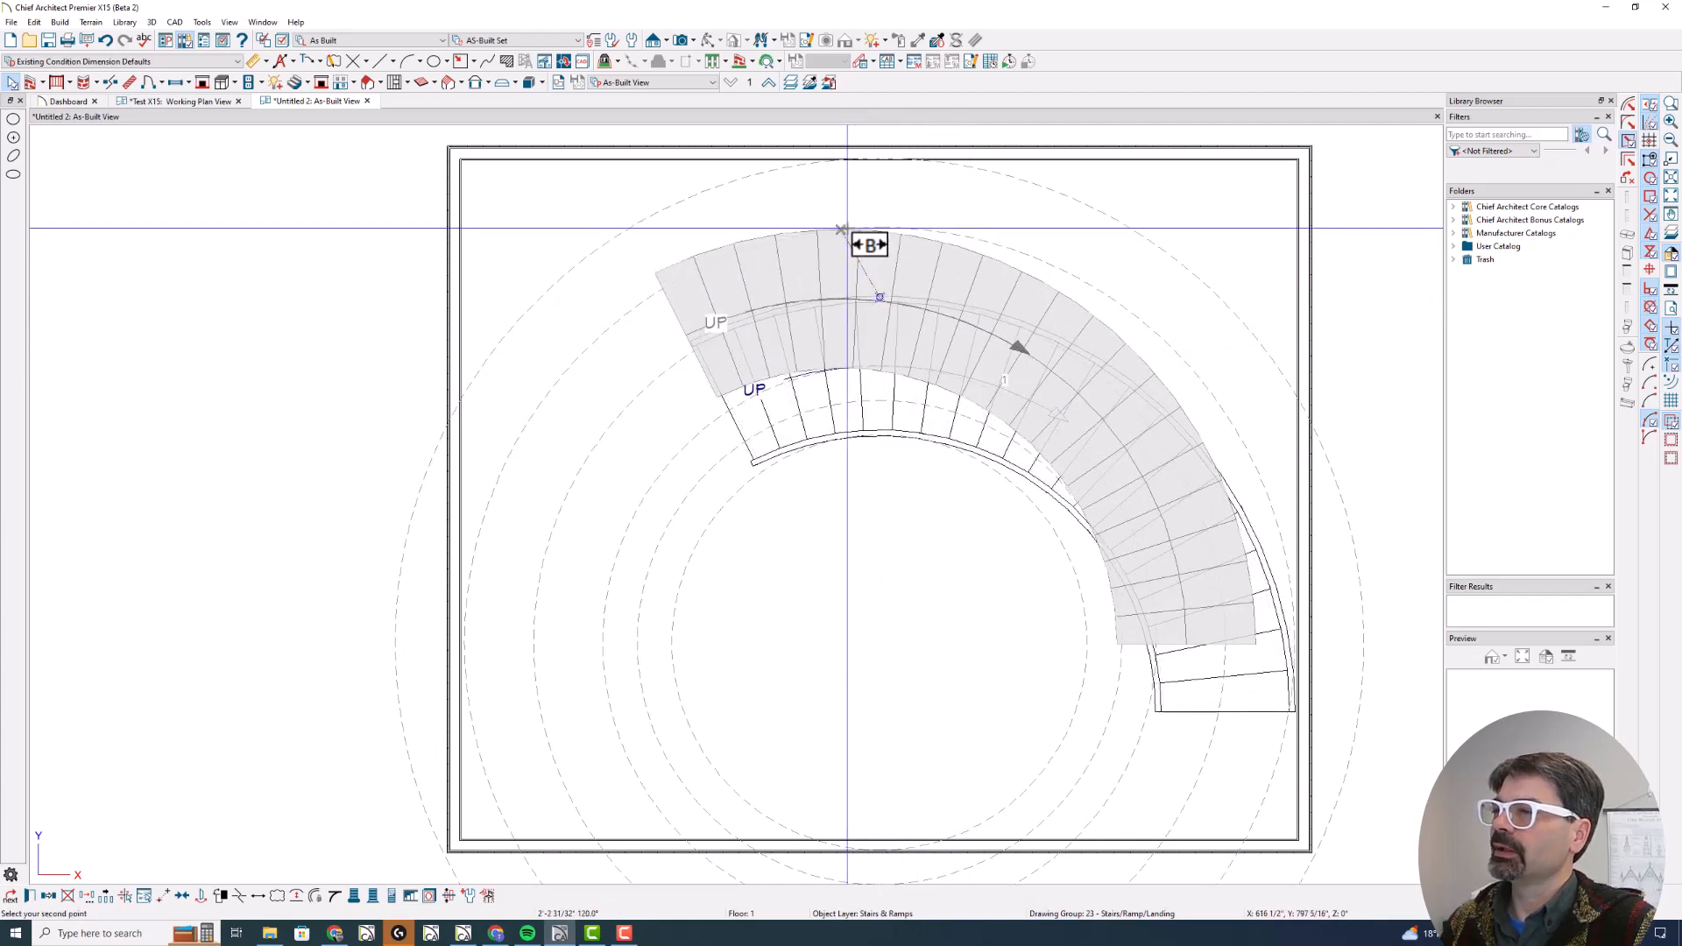
left_click(880, 227)
key("Escape")
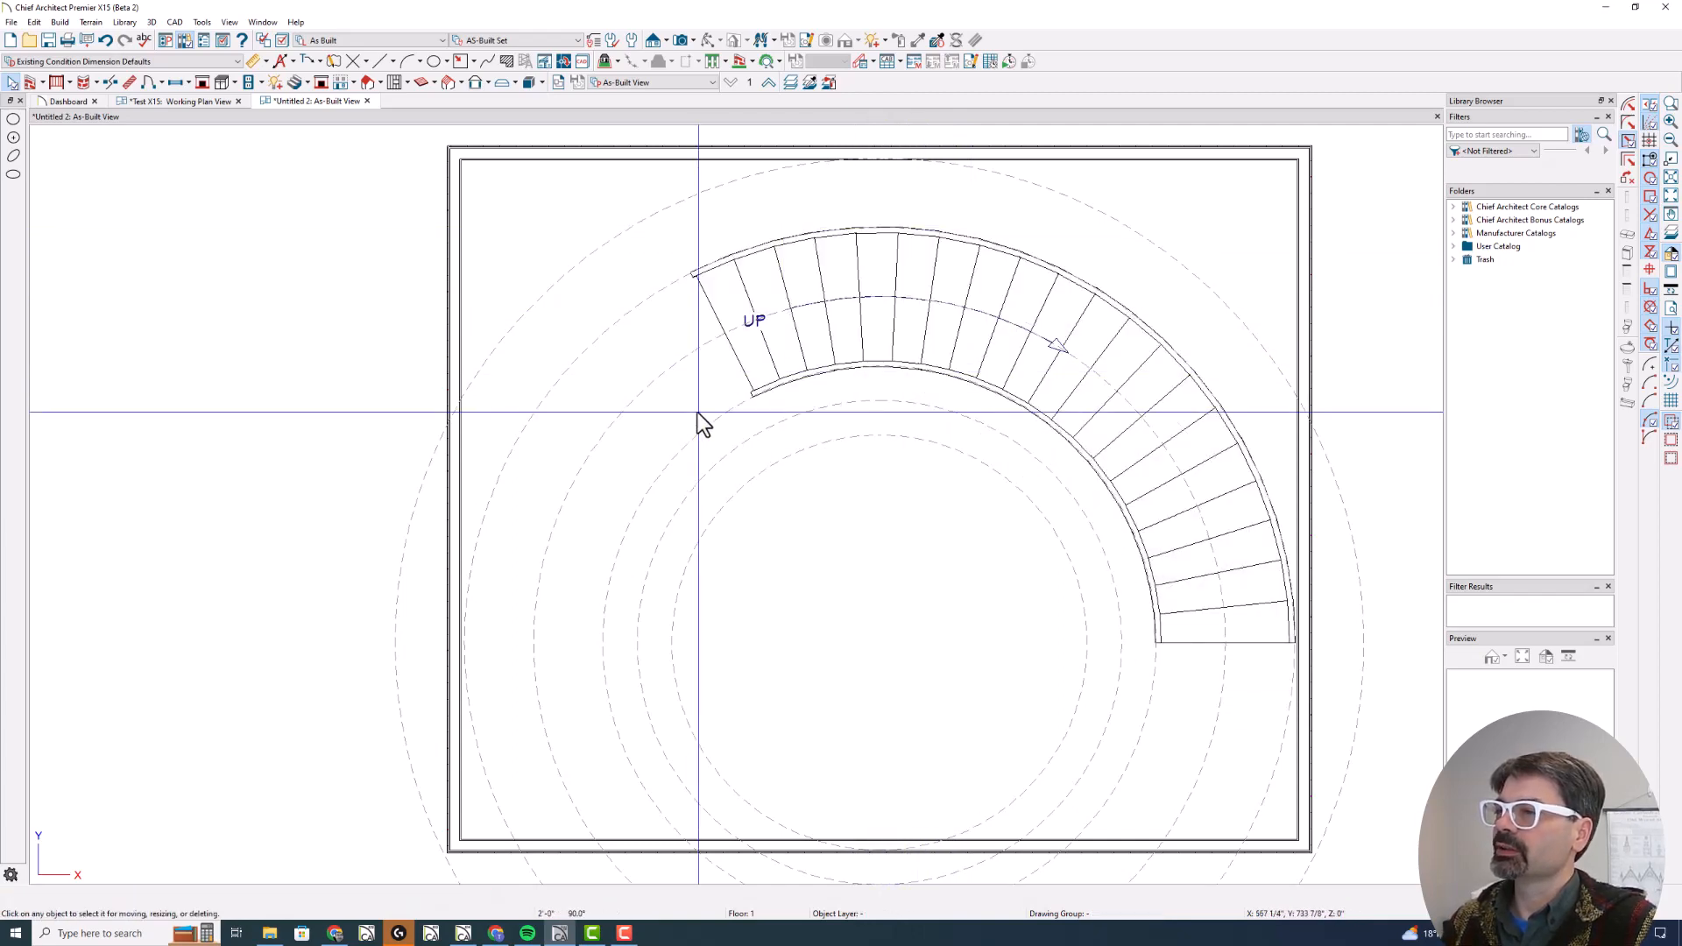
mouse_move(621, 415)
left_mouse_down()
mouse_move(732, 333)
mouse_move(1012, 352)
mouse_move(694, 403)
mouse_move(1113, 363)
left_mouse_up()
key("Escape")
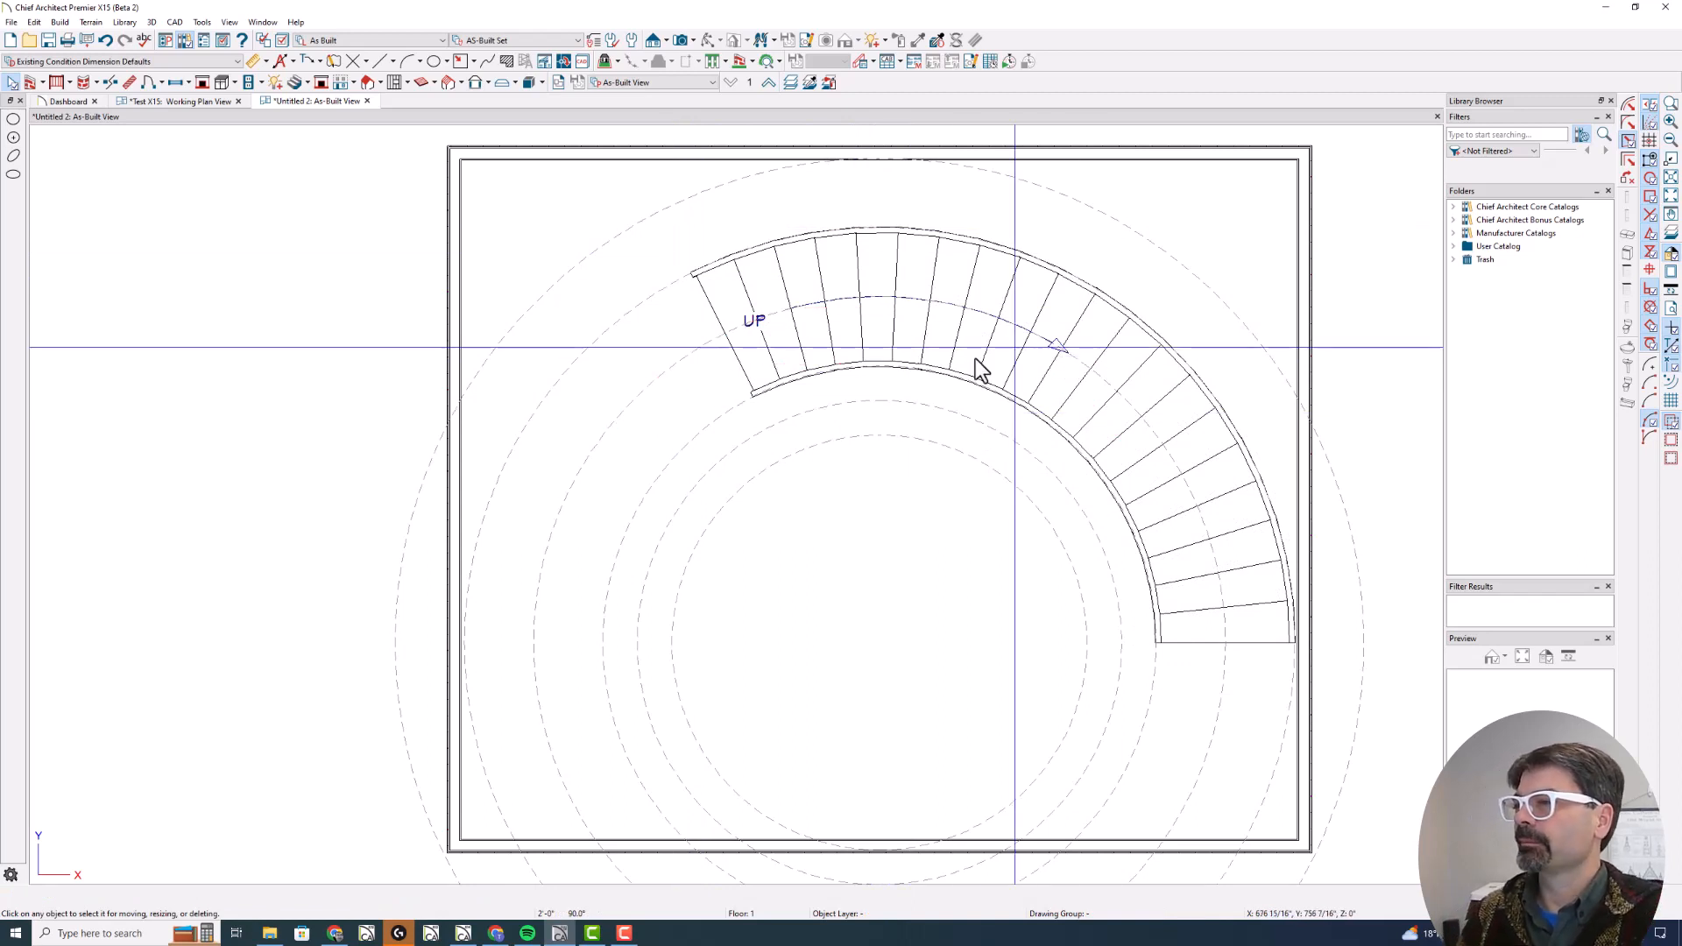
Change the staircase's radius reference to Inner Arc and set the radius to 120 inches
double_click(884, 342)
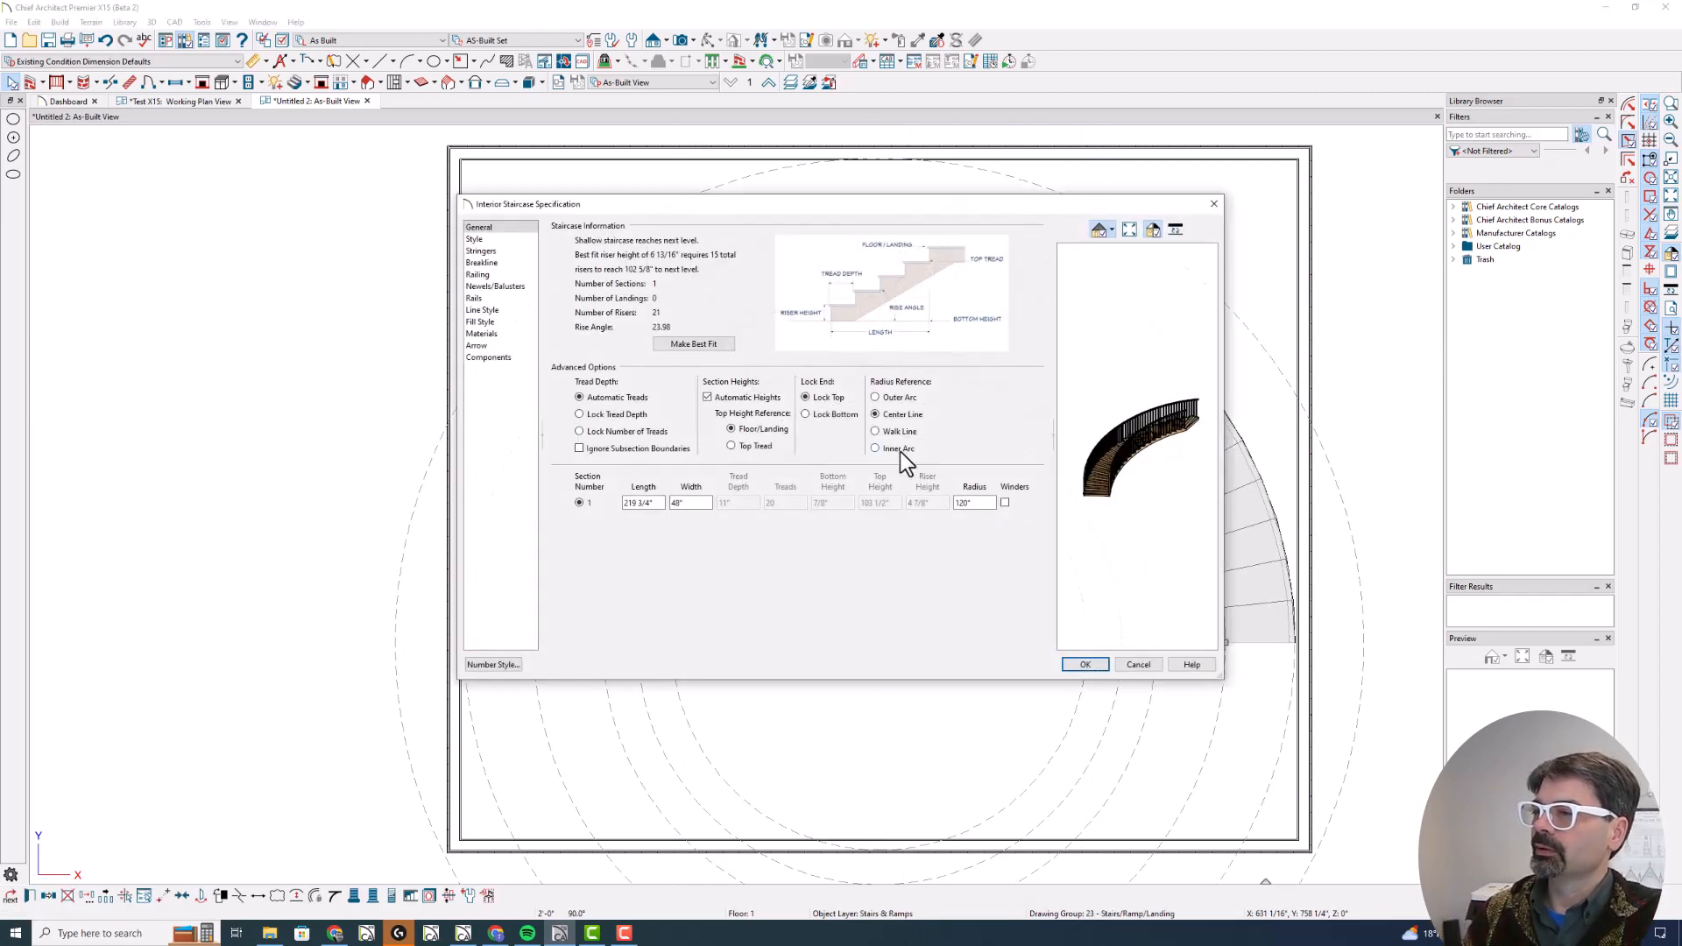
left_click(876, 448)
double_click(968, 502)
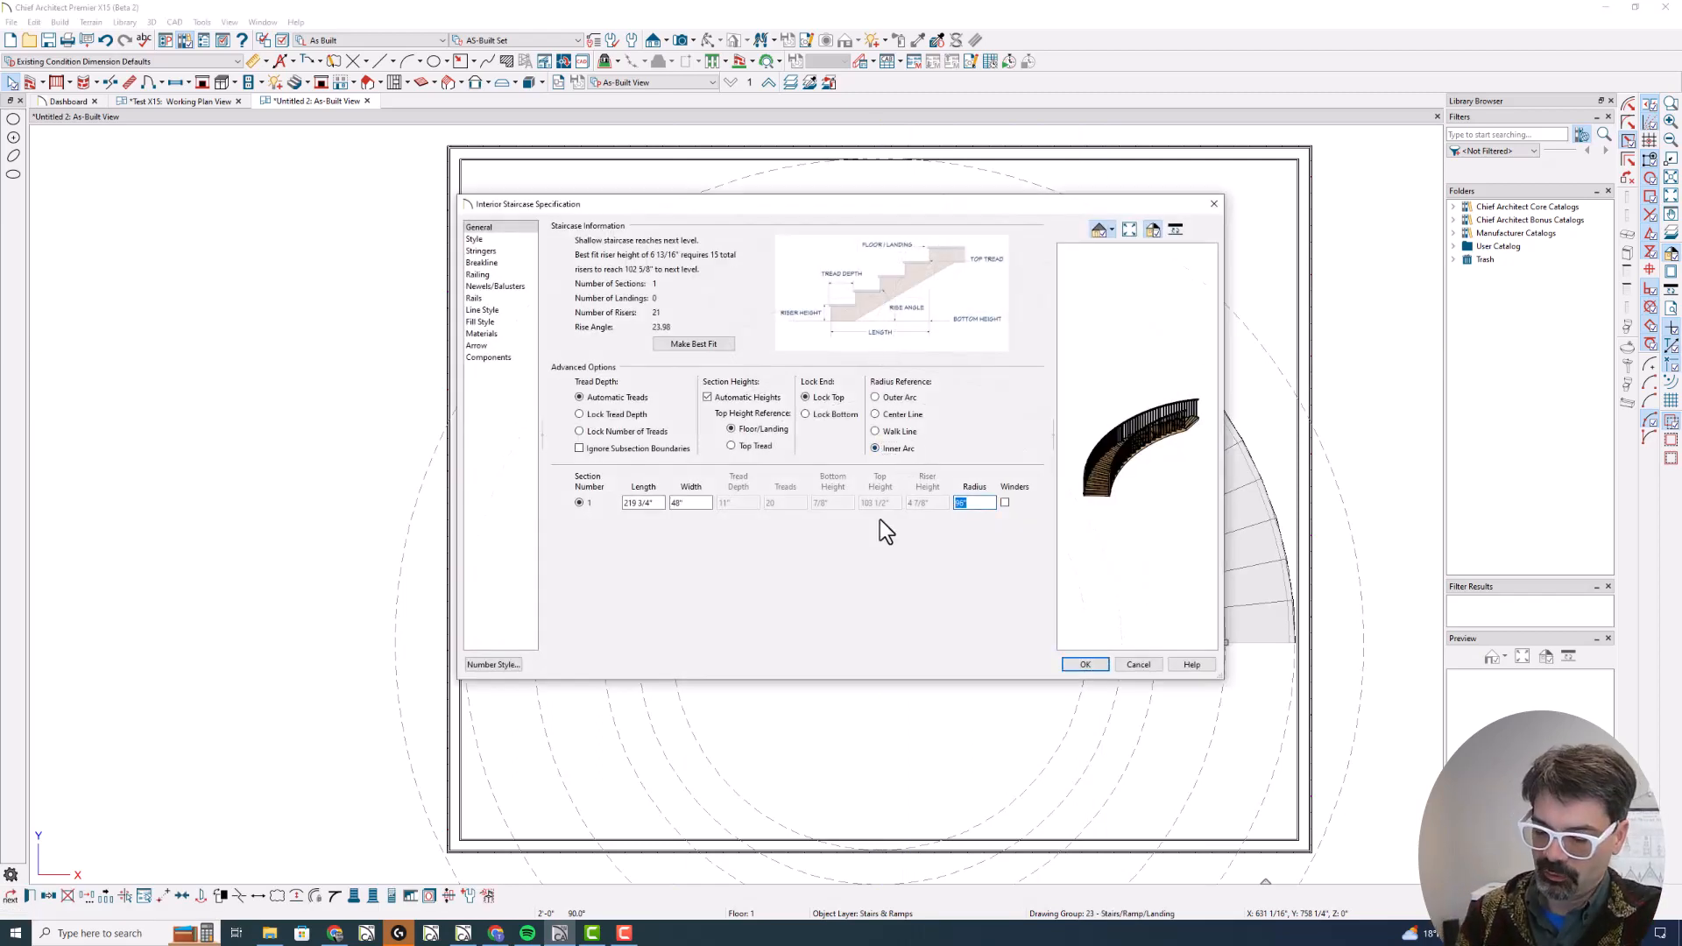
key("Return")
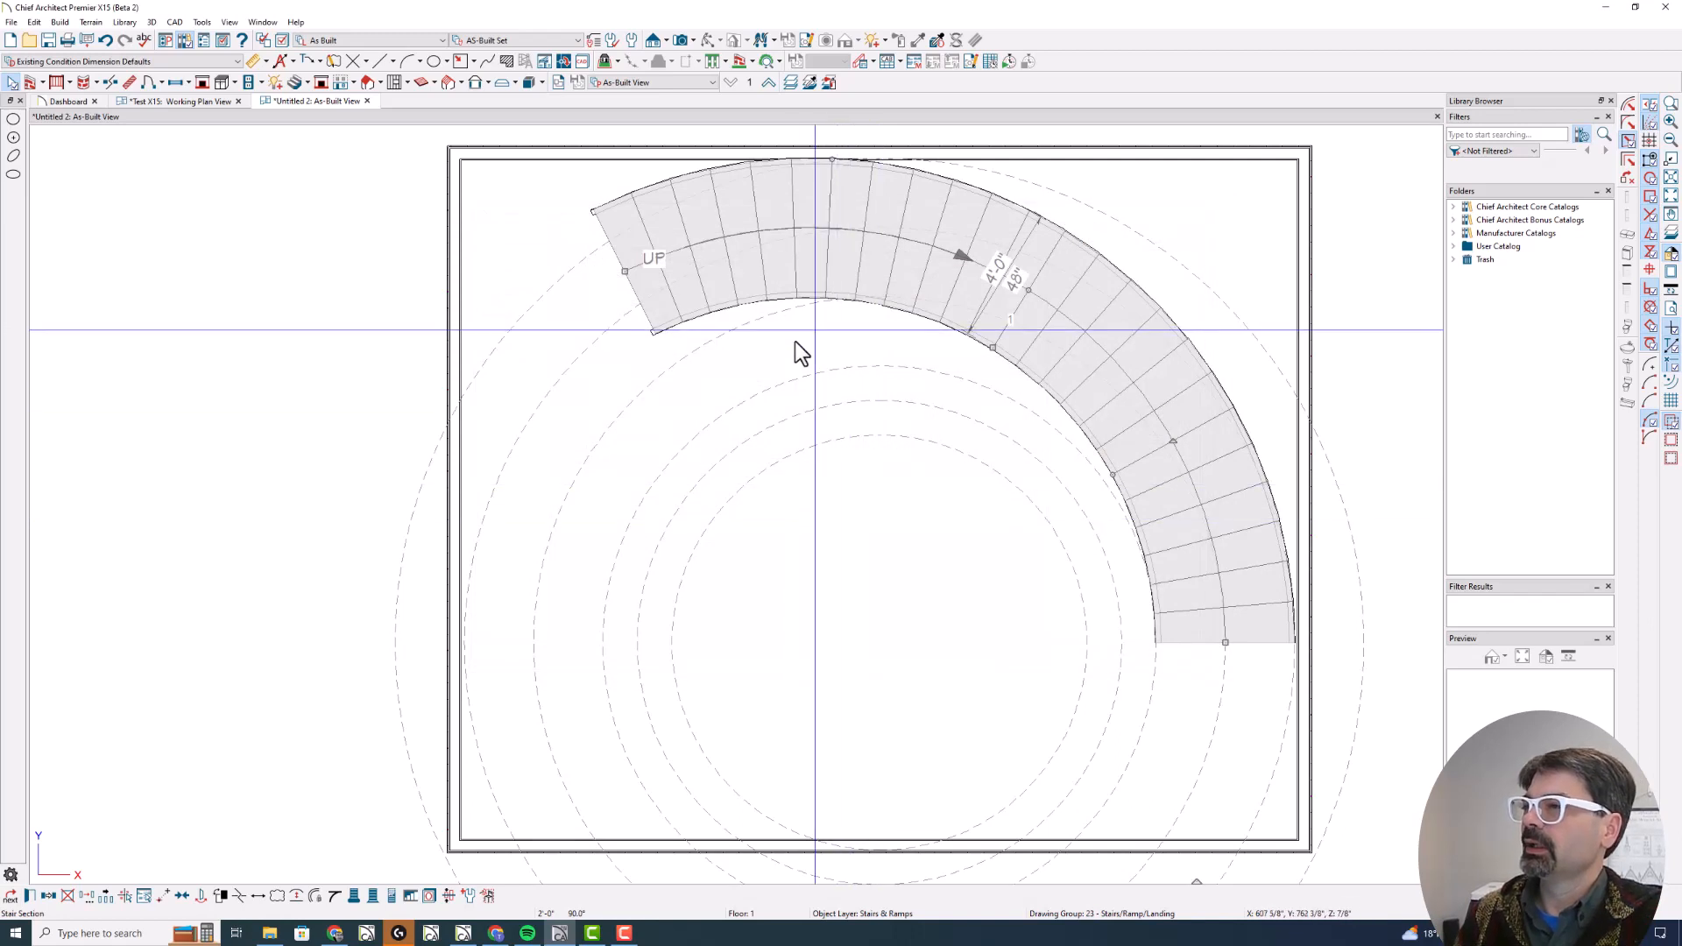
Move the upper wall outward, and move the staircase by its outer arc's top to the top of the outermost circle
left_click_drag(685, 156, 681, 77)
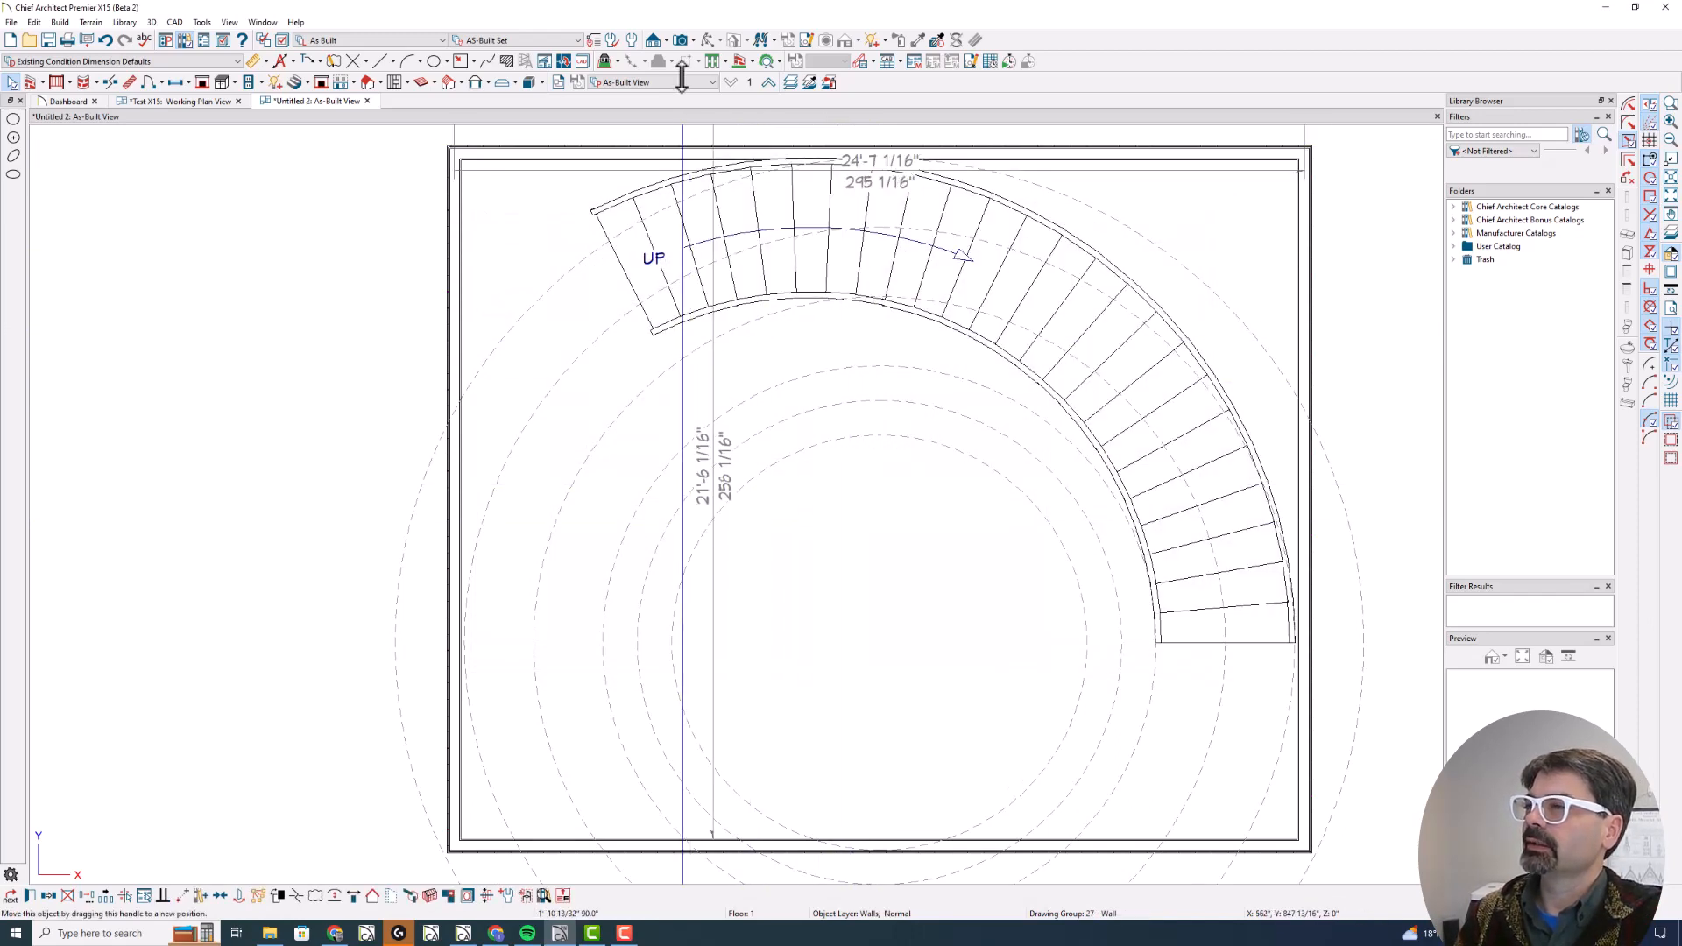
left_click(791, 192)
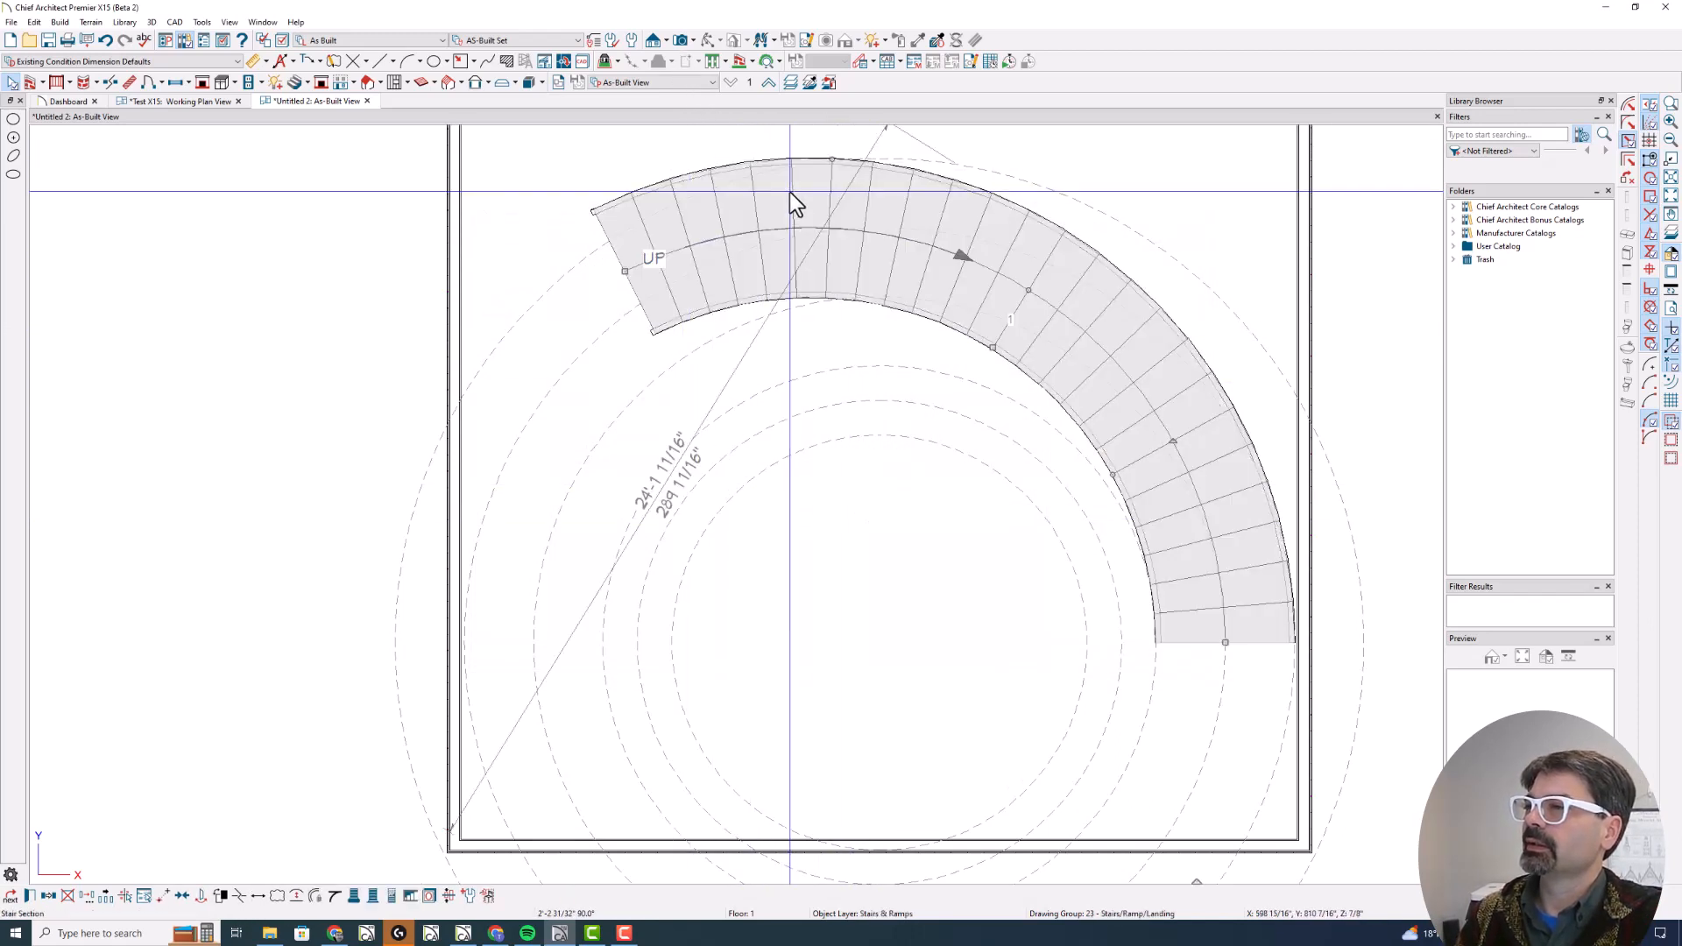
left_click(828, 158)
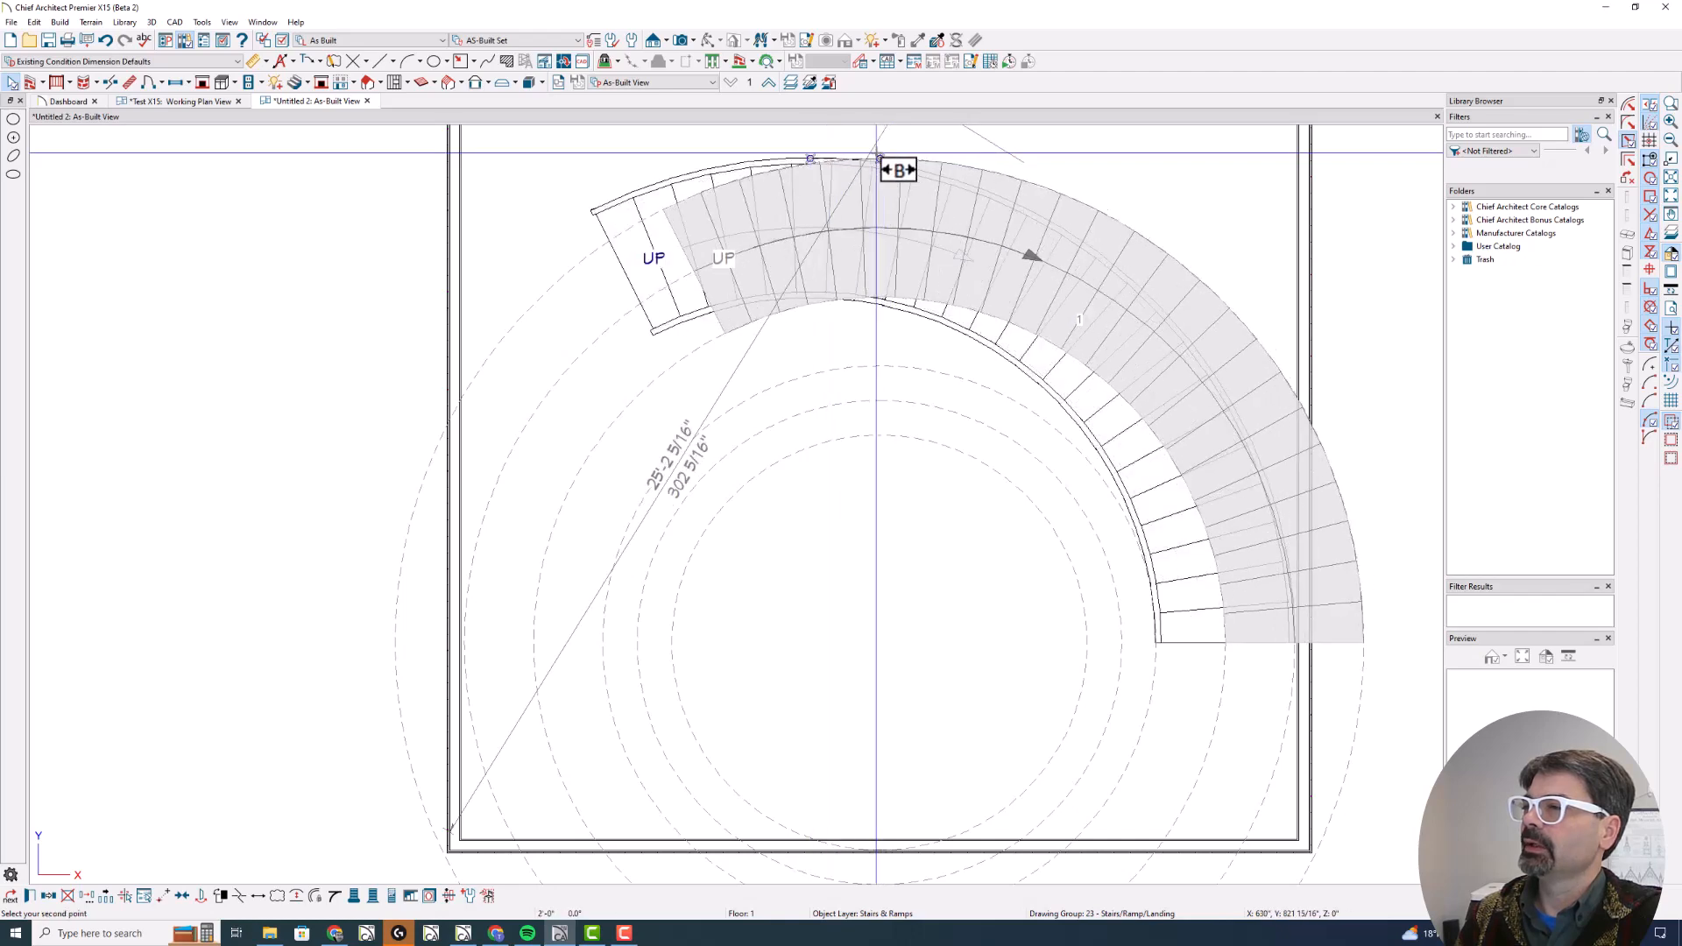
left_click(877, 155)
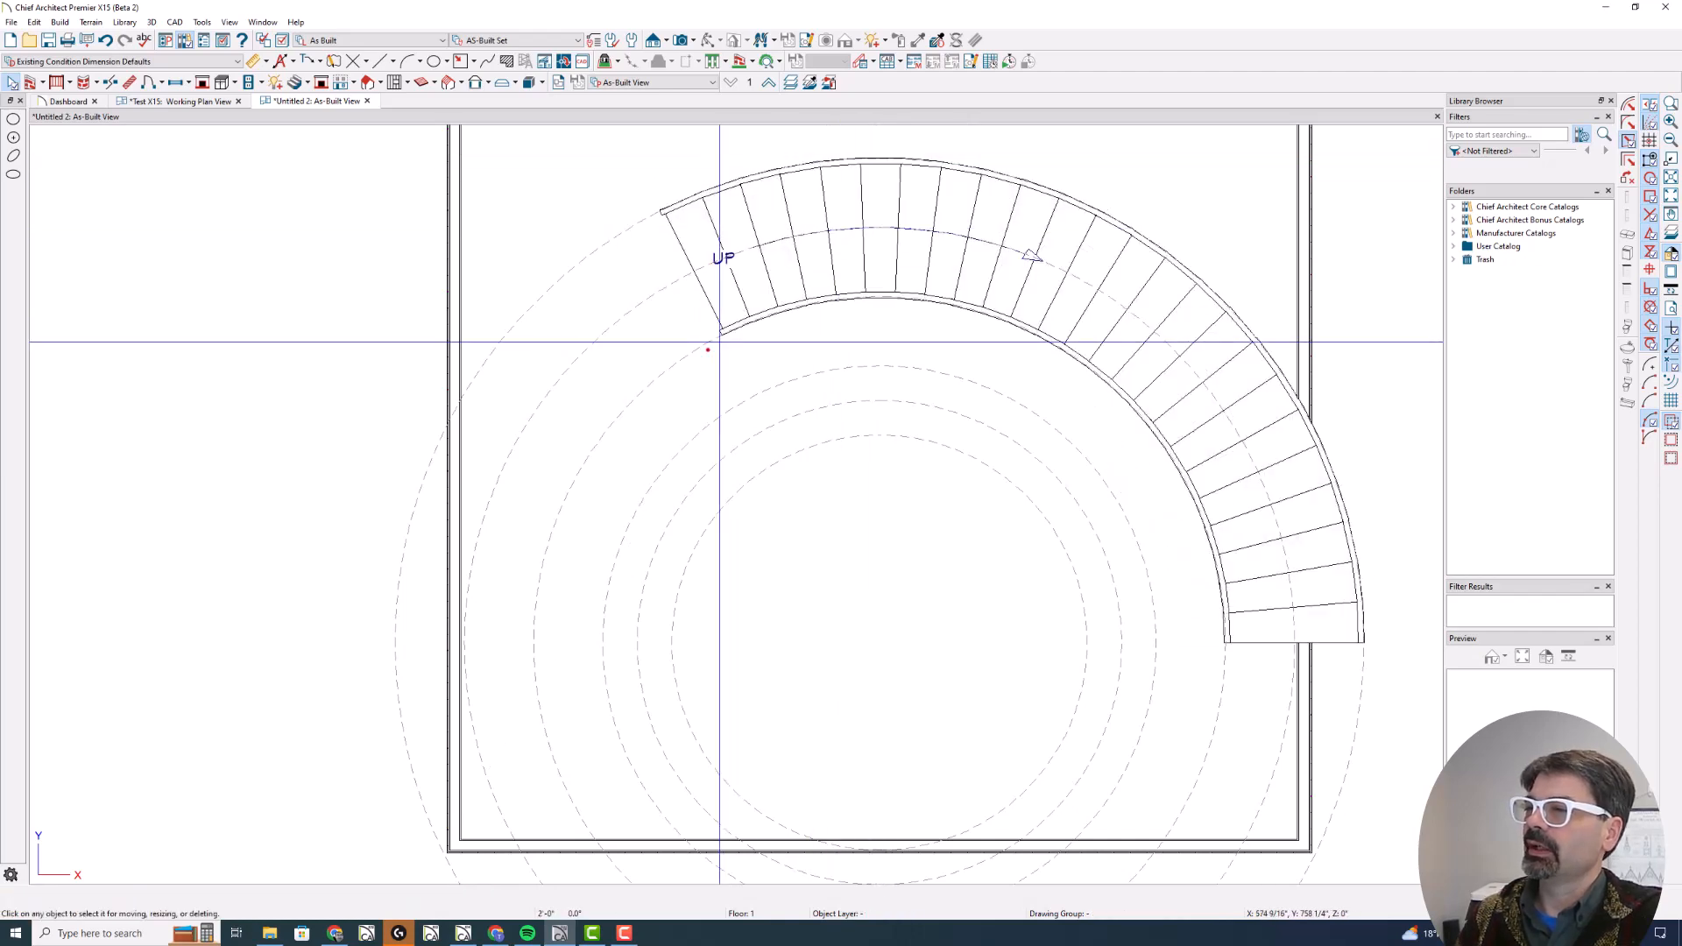
mouse_move(686, 358)
left_mouse_down()
mouse_move(721, 324)
mouse_move(935, 286)
mouse_move(1139, 401)
mouse_move(1203, 547)
left_mouse_up()
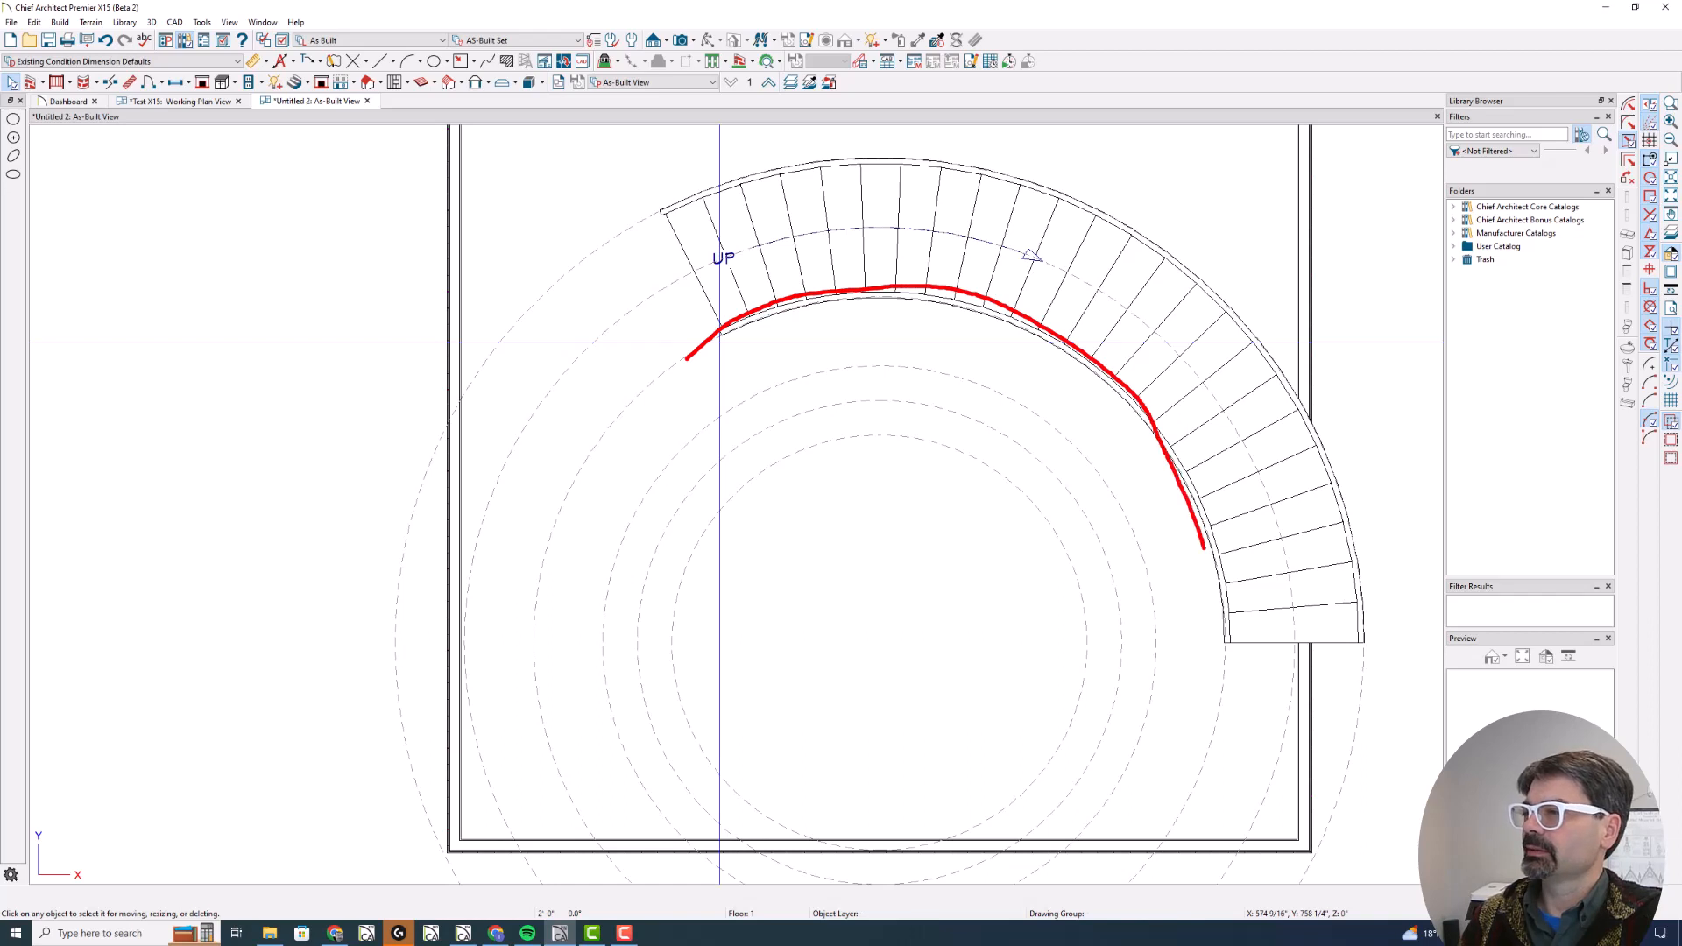
key("Escape")
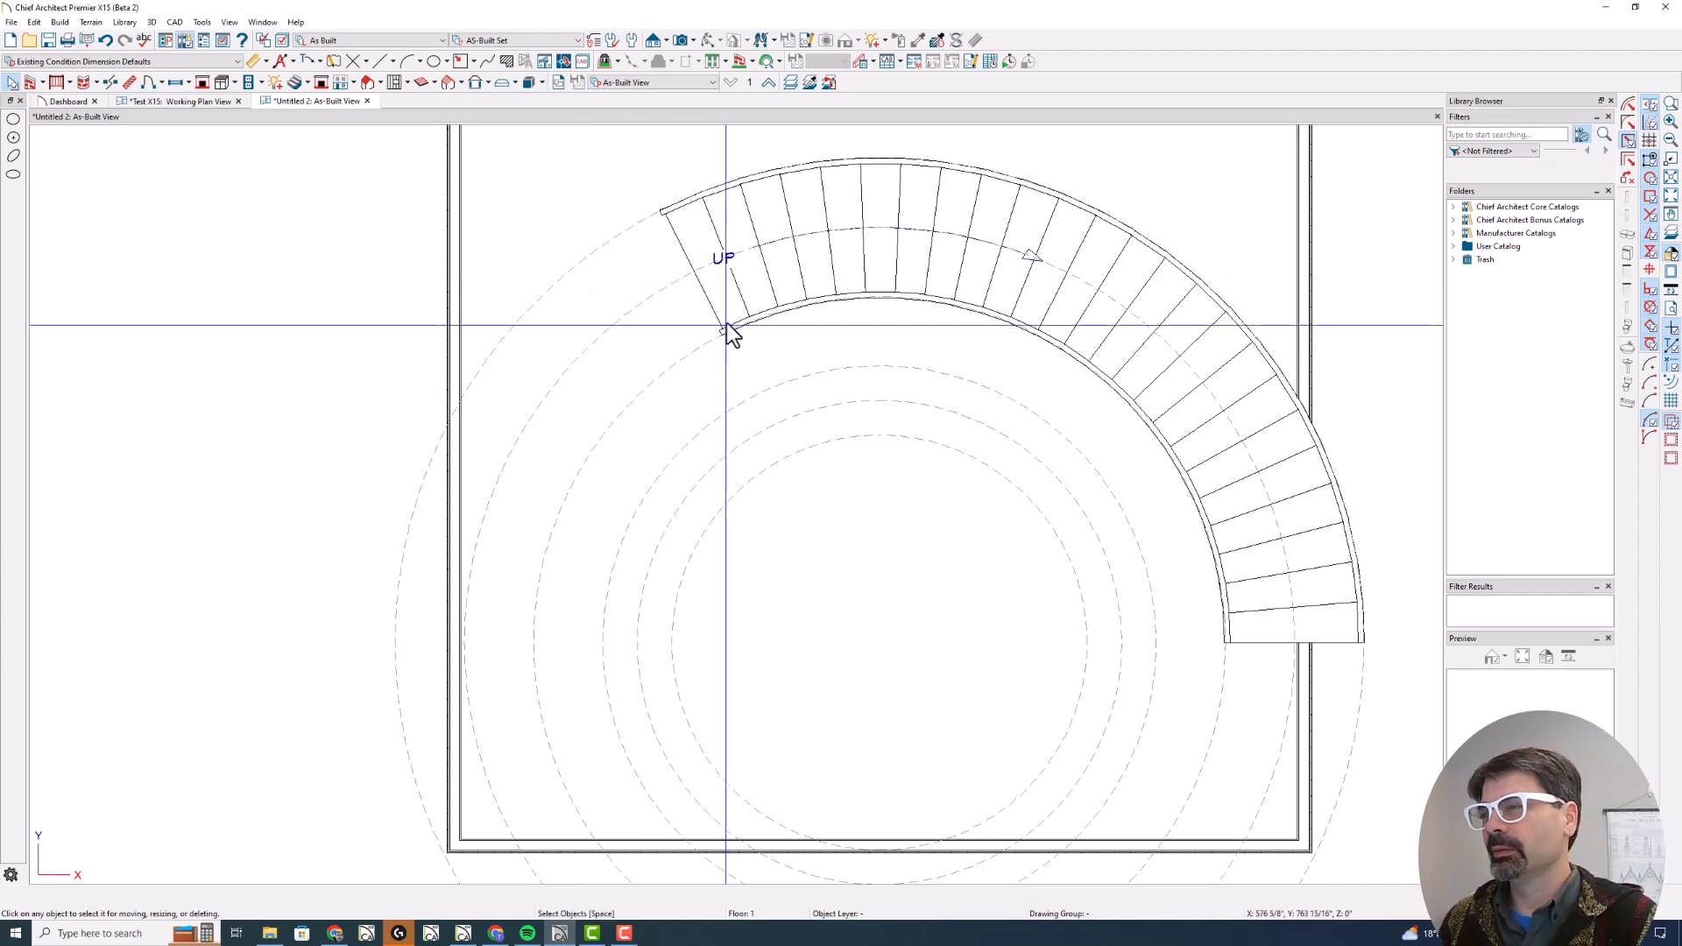
Check the staircase's inner arc radius in its specification
double_click(829, 251)
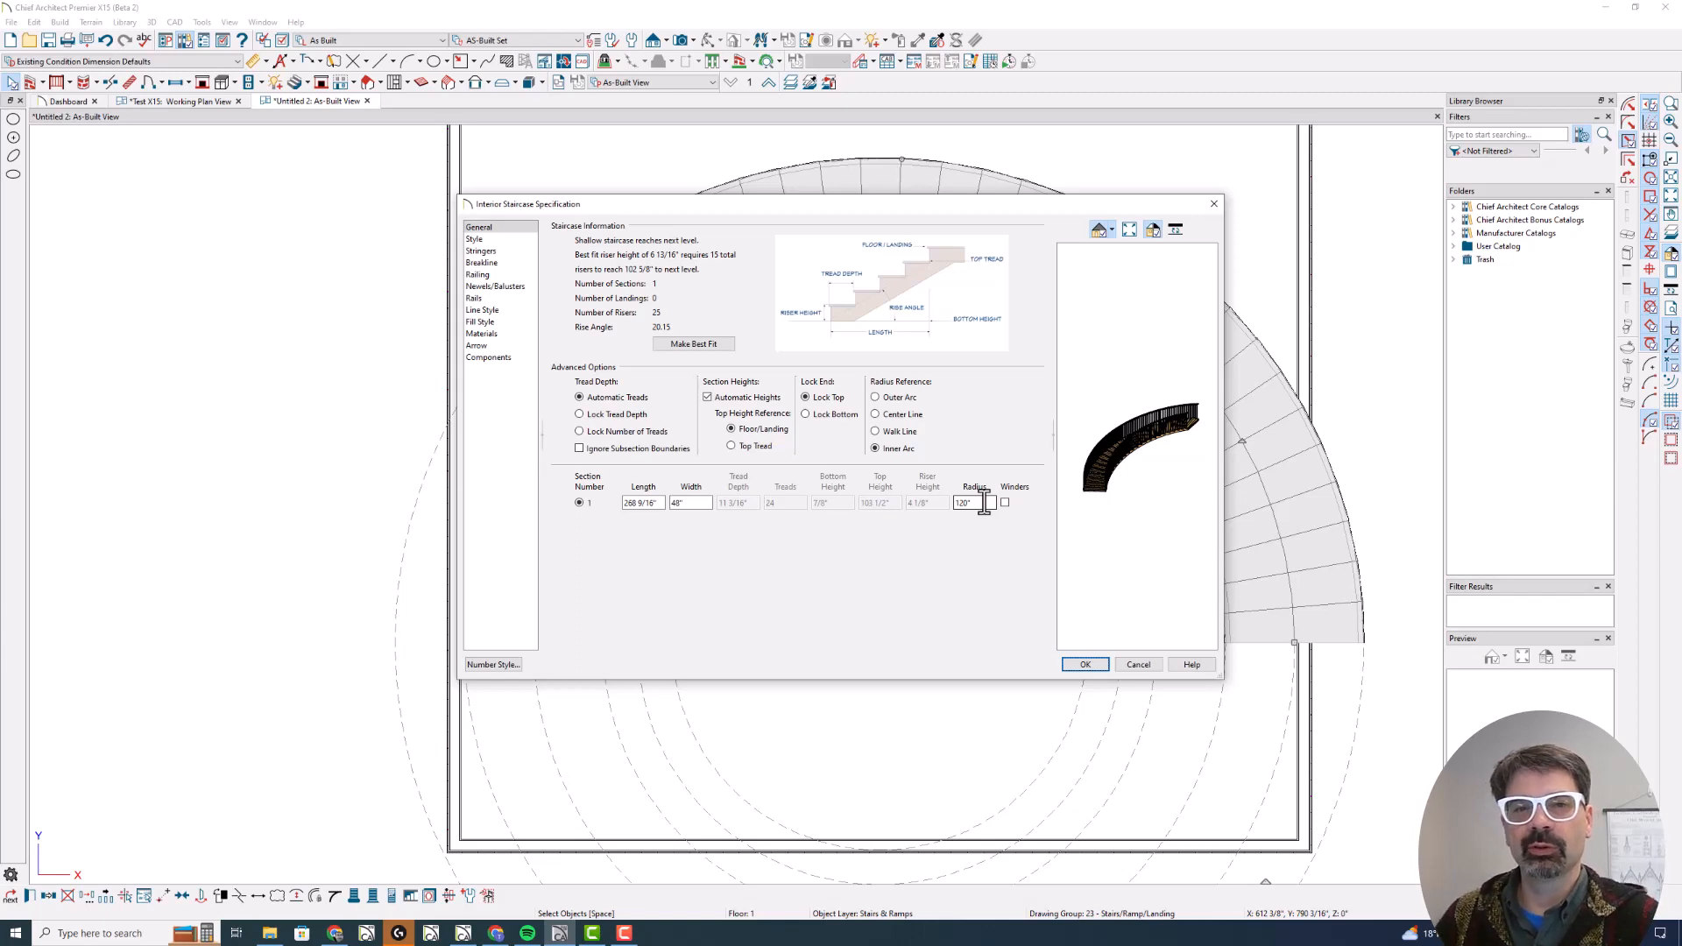
key("Return")
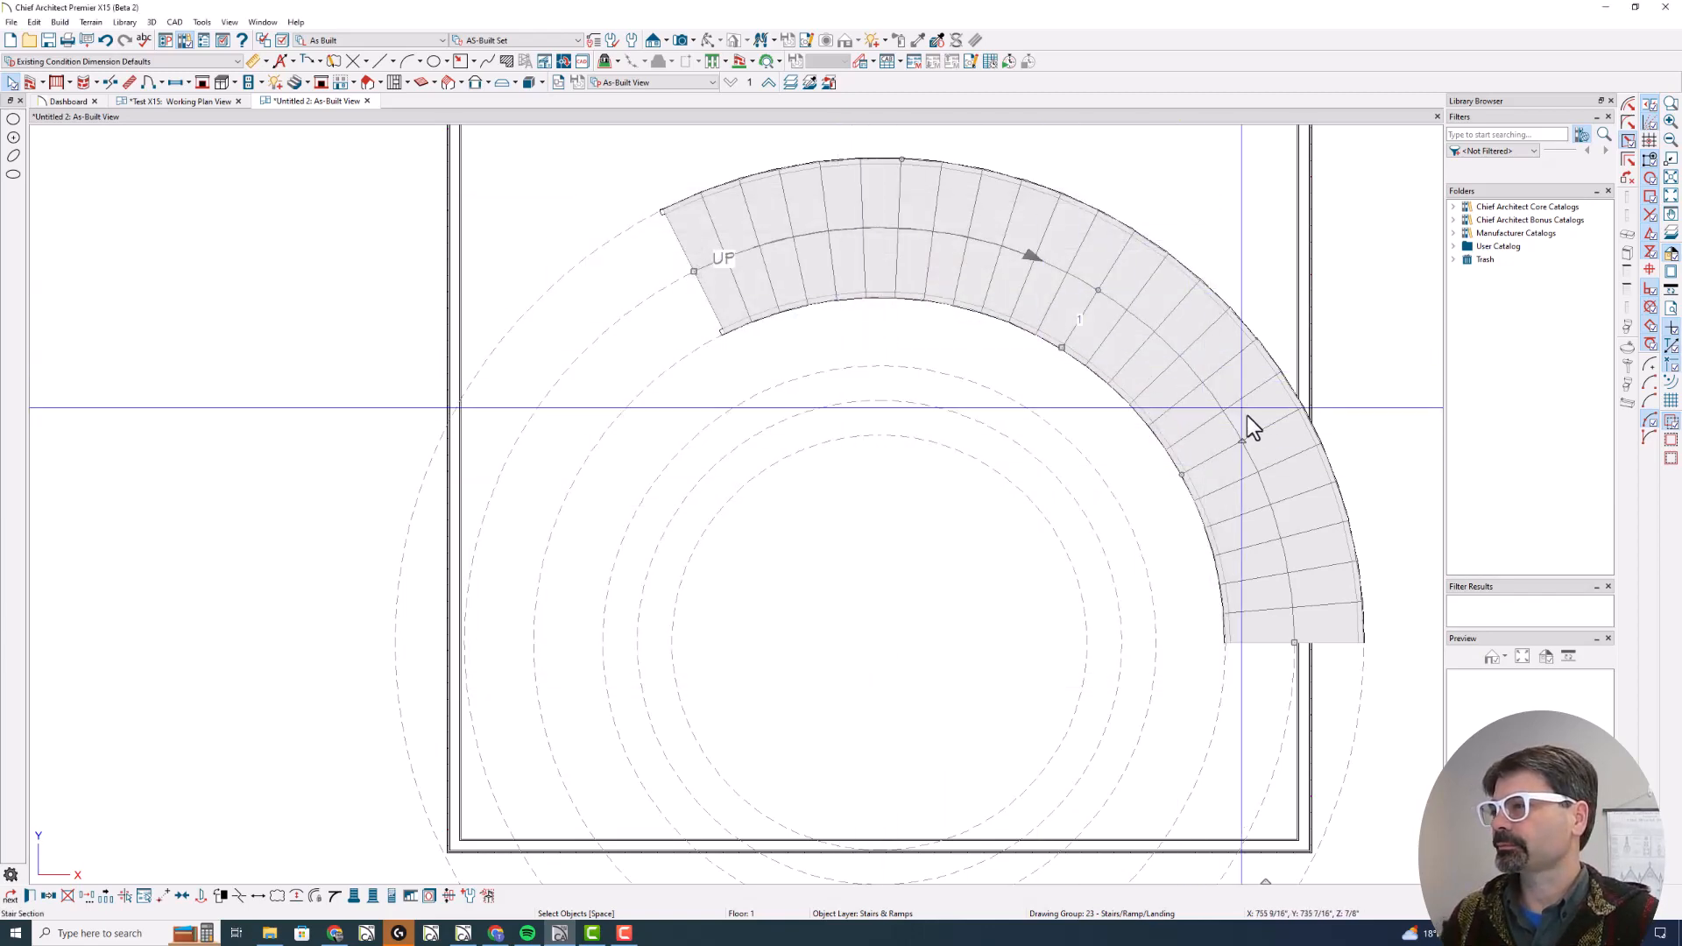
left_click_drag(1243, 441, 1172, 347)
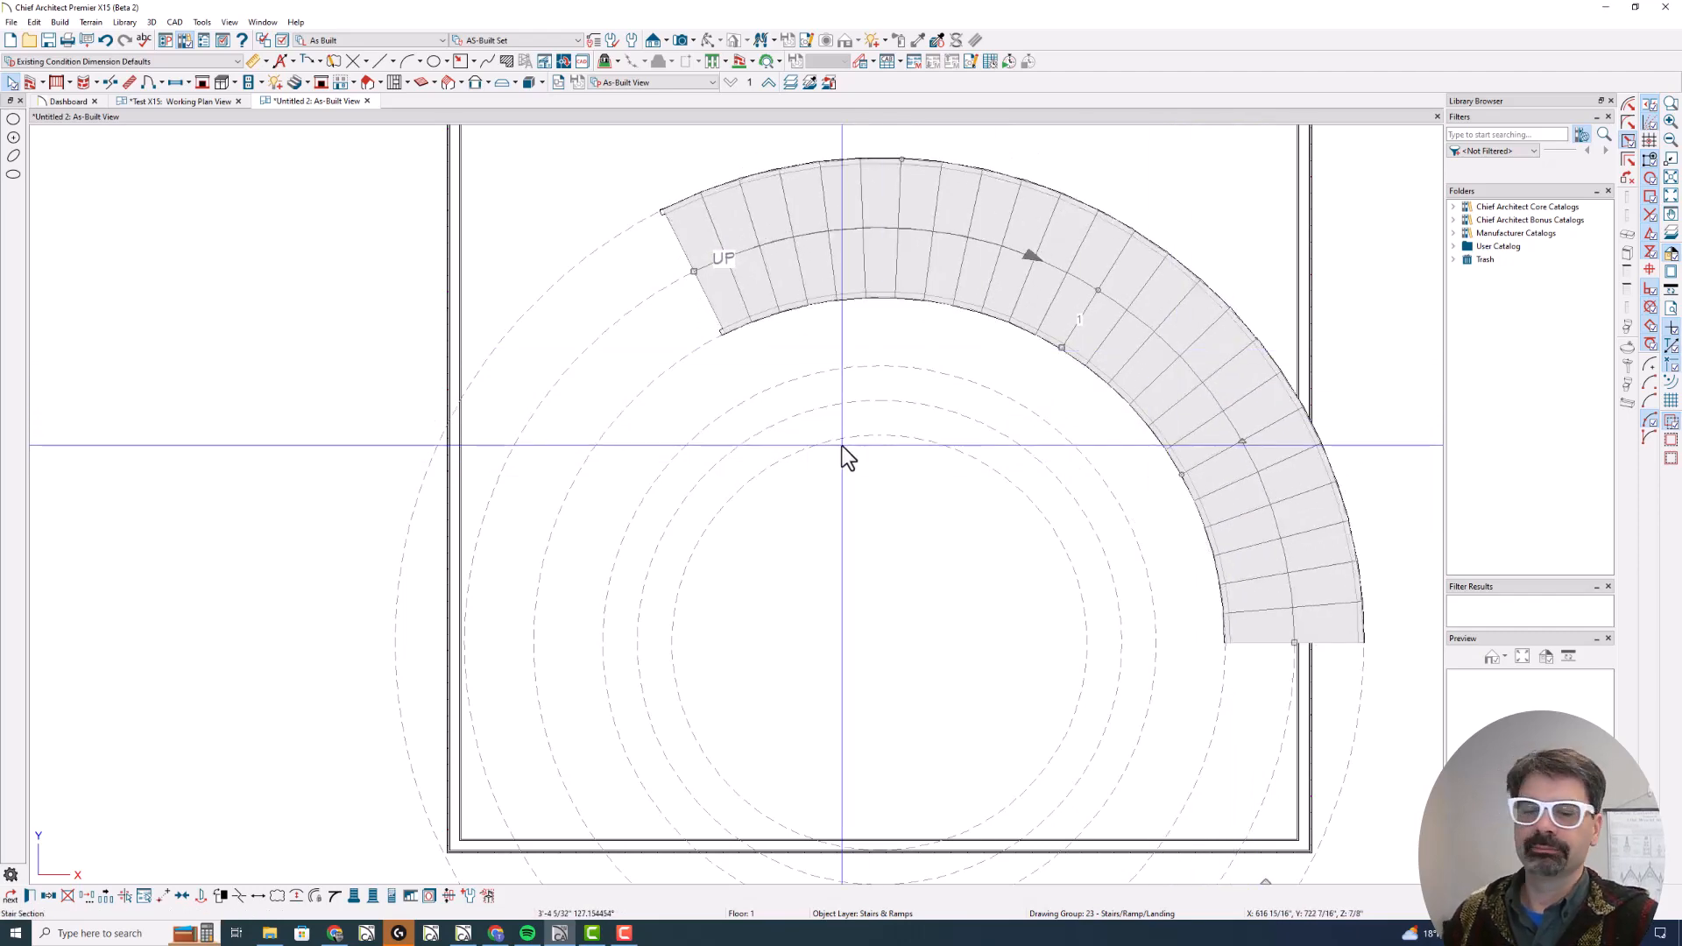